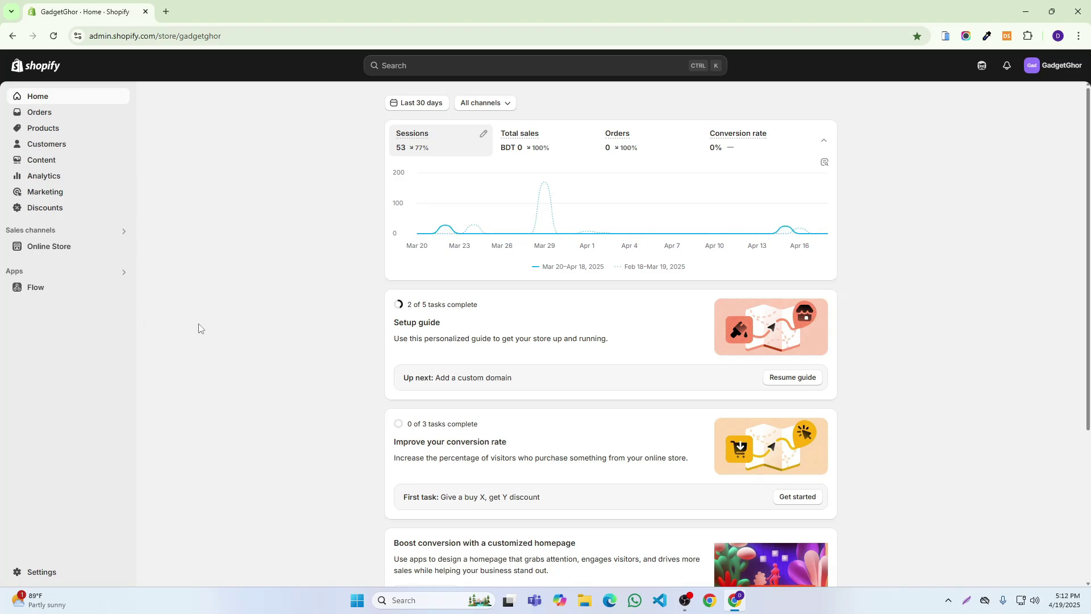
# Step: Open the Motion trial theme for customizing and unhide the hero's "Two line slide titles." slide
pyautogui.click(47, 253)
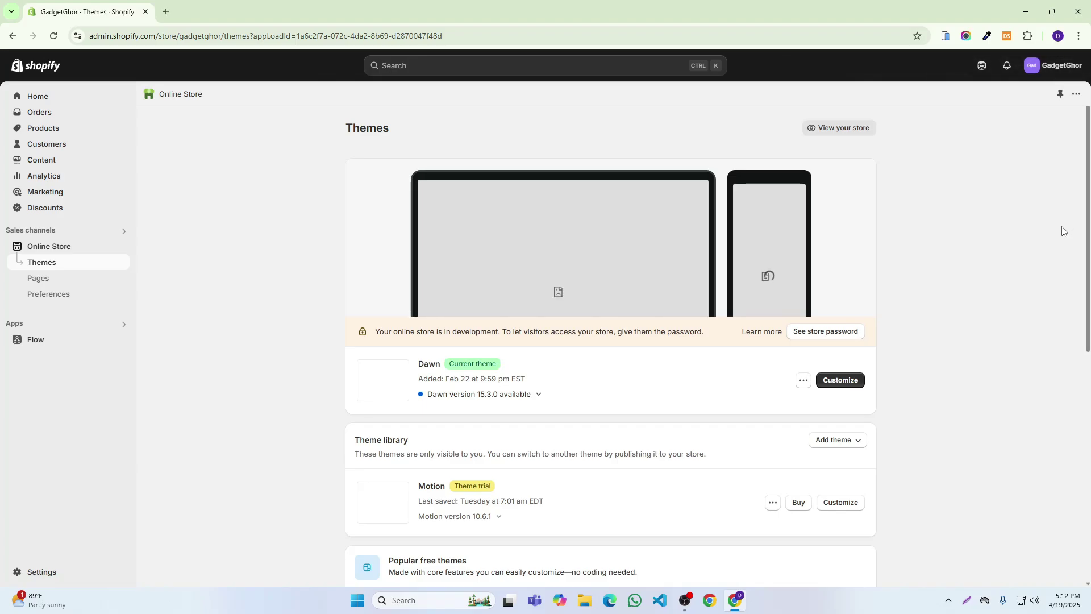
pyautogui.scroll(-3, 644, 230)
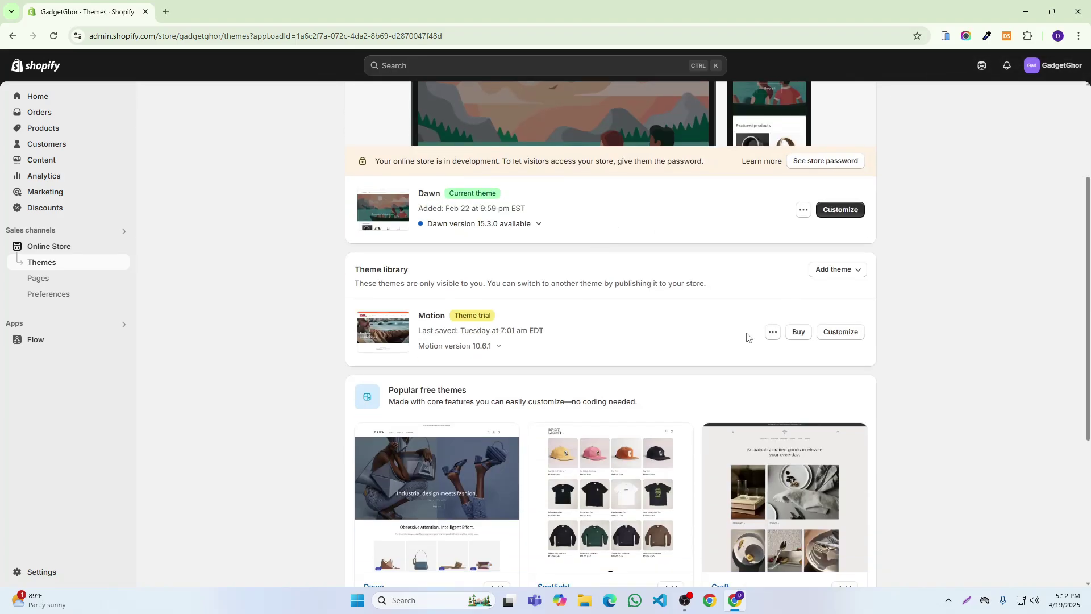
pyautogui.click(849, 337)
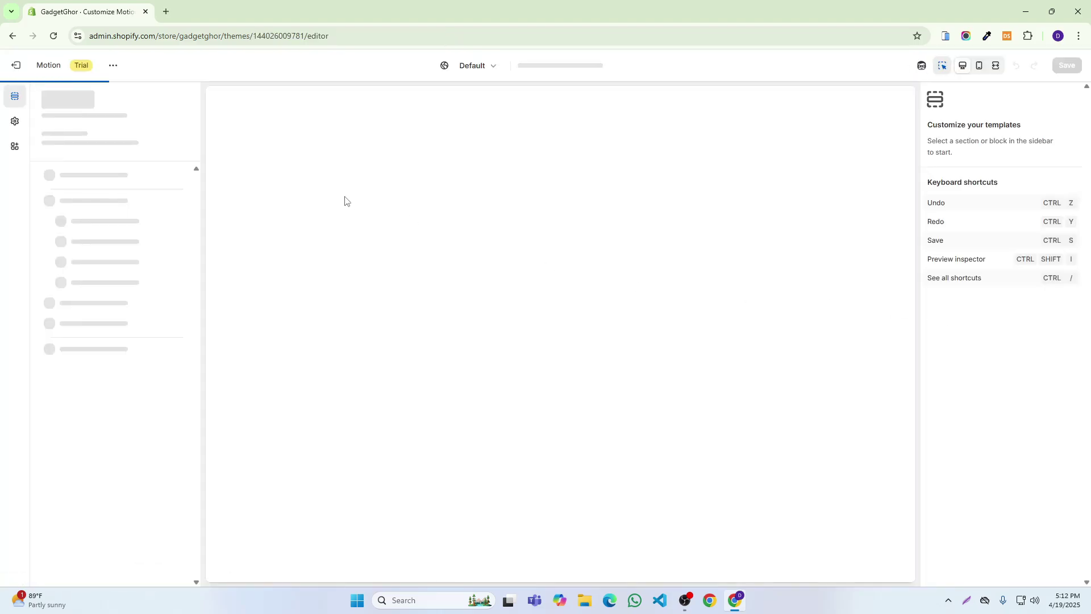
pyautogui.scroll(-2, 396, 212)
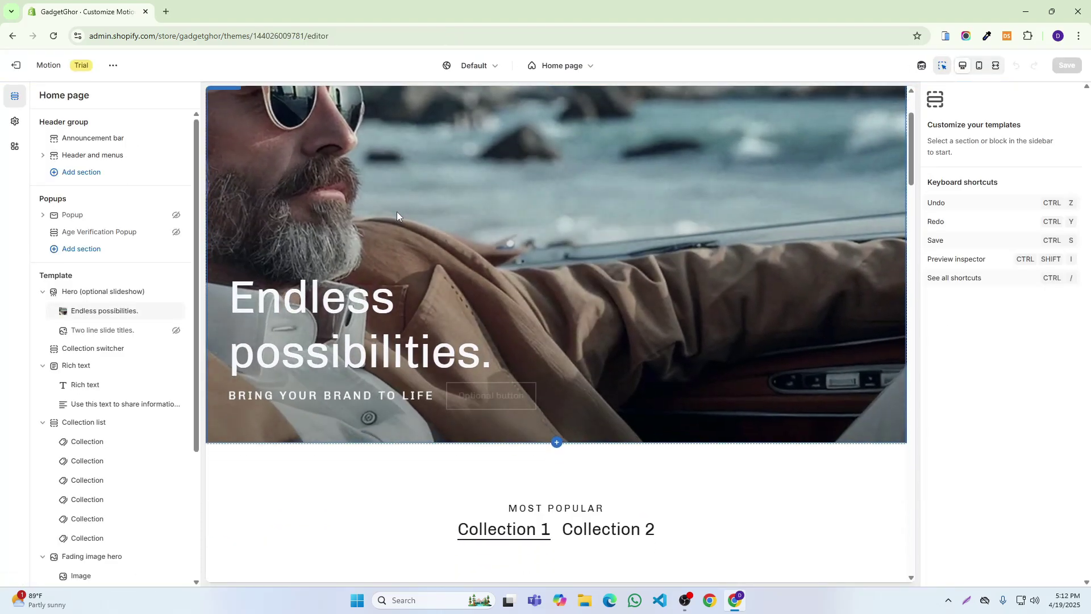
pyautogui.scroll(2, 418, 223)
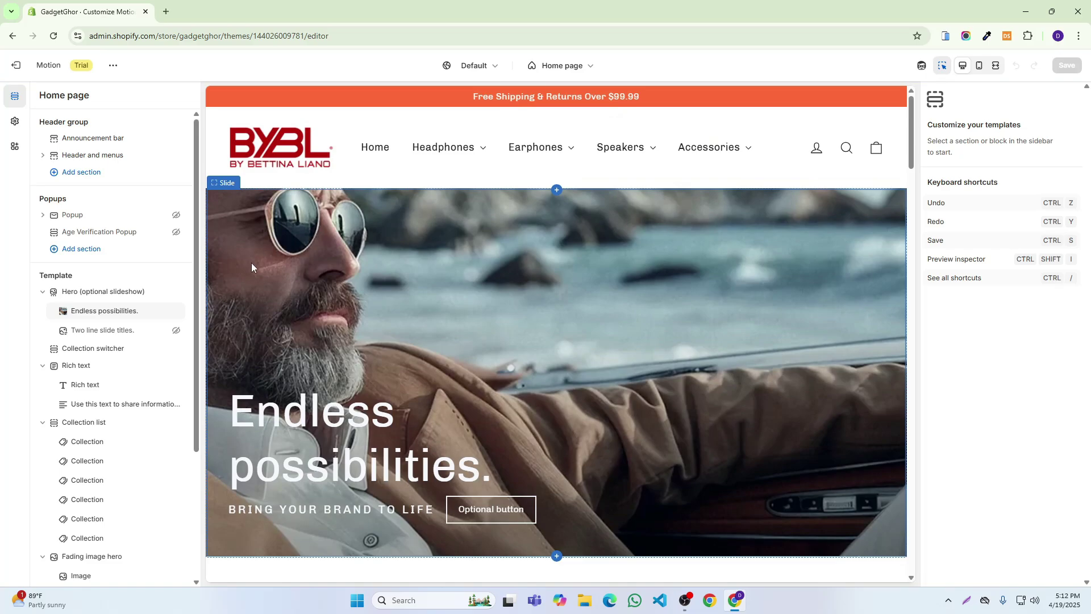
pyautogui.click(177, 332)
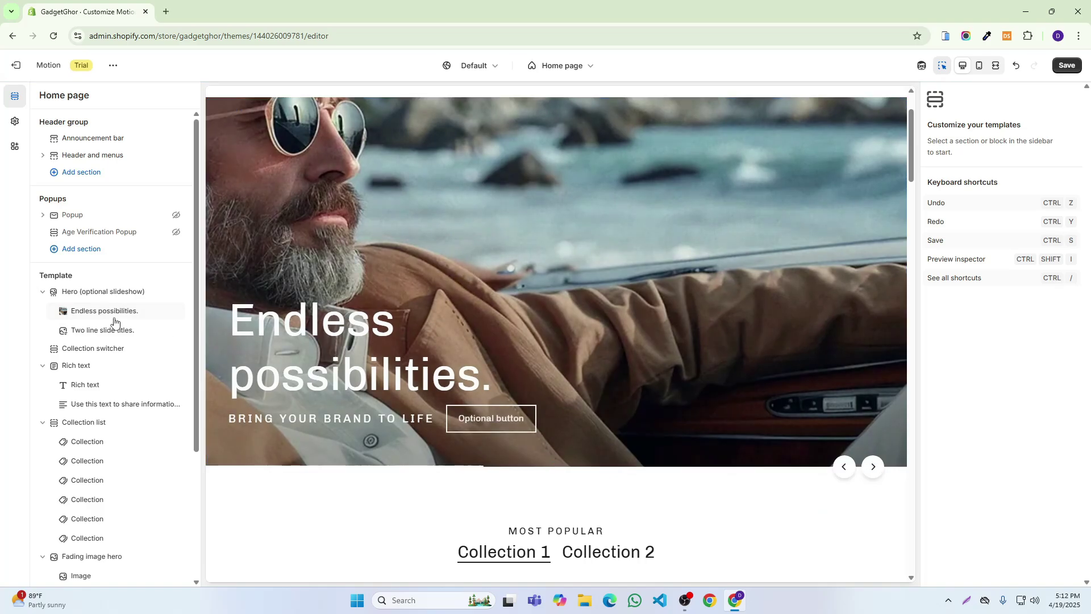
# Step: Set the heading of the hero's "Endless possibilities." slide to "Summer Offer", split over two lines
pyautogui.click(83, 312)
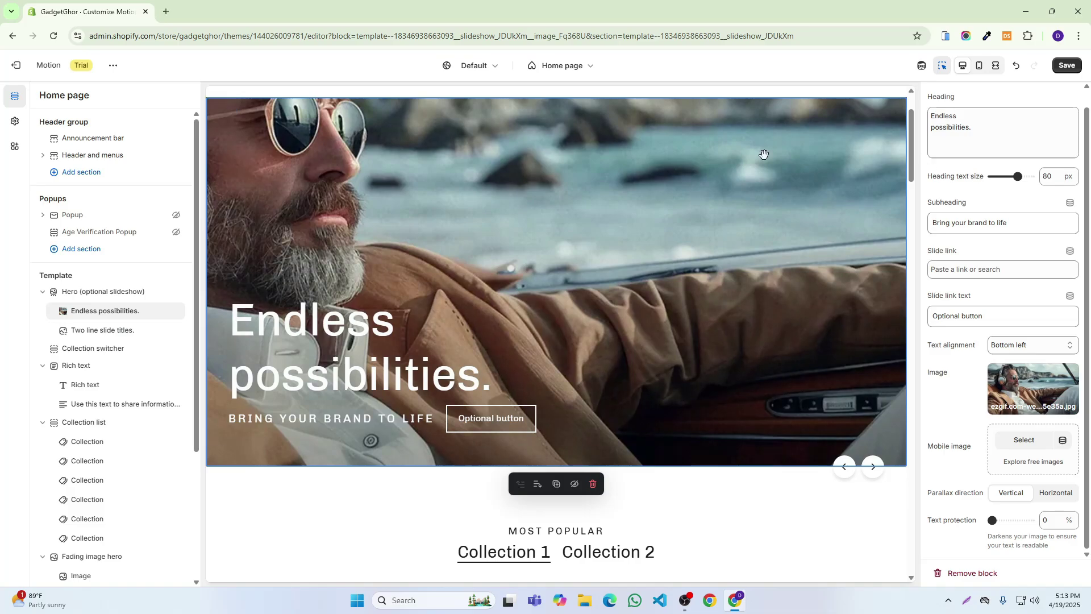
pyautogui.scroll(1, 530, 213)
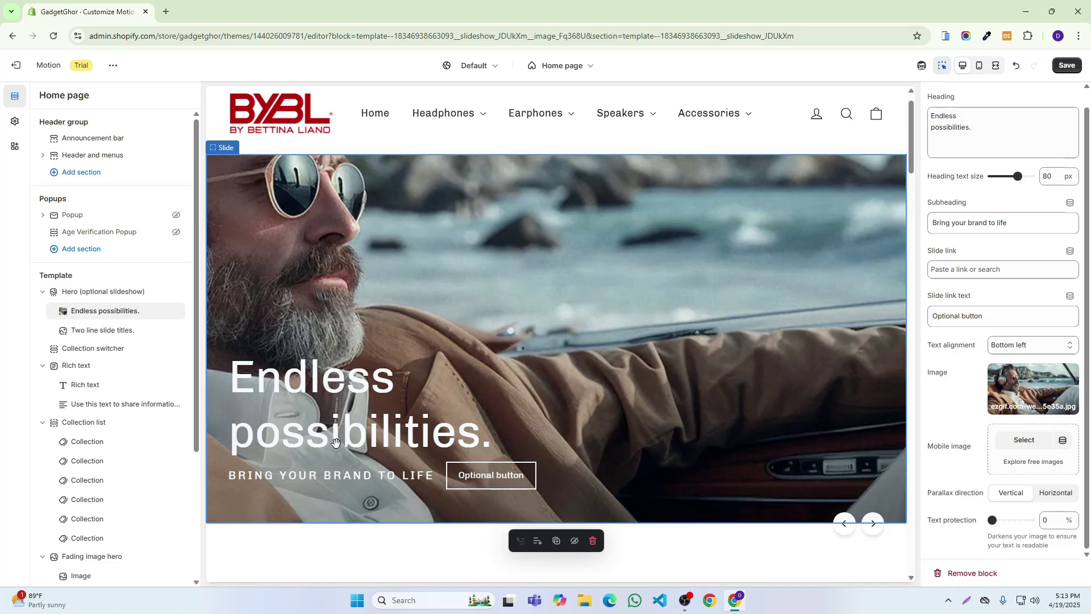
pyautogui.doubleClick(938, 122)
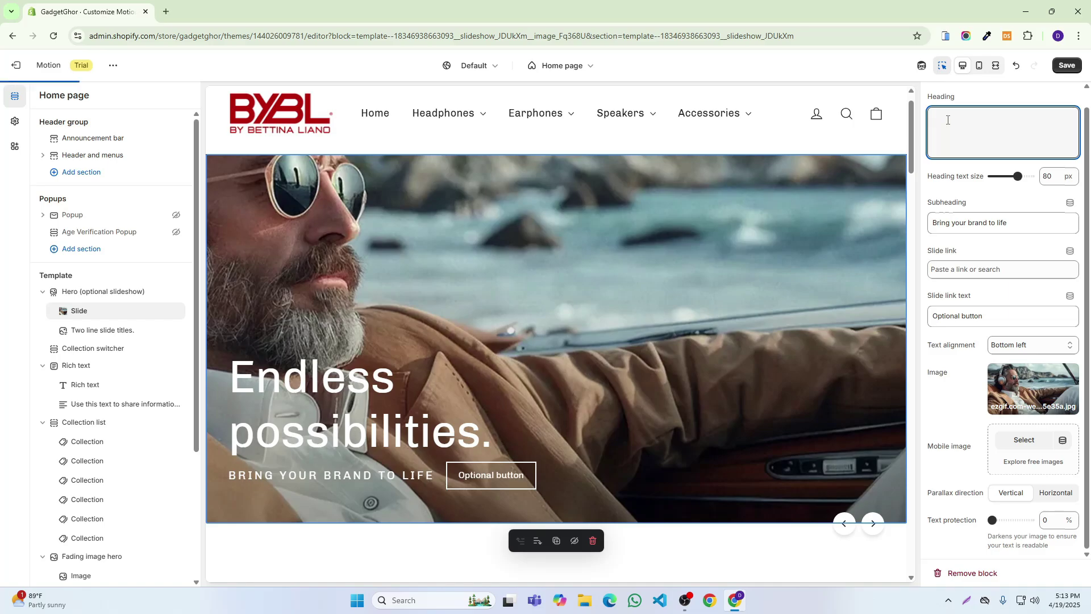
pyautogui.write('Summer ')
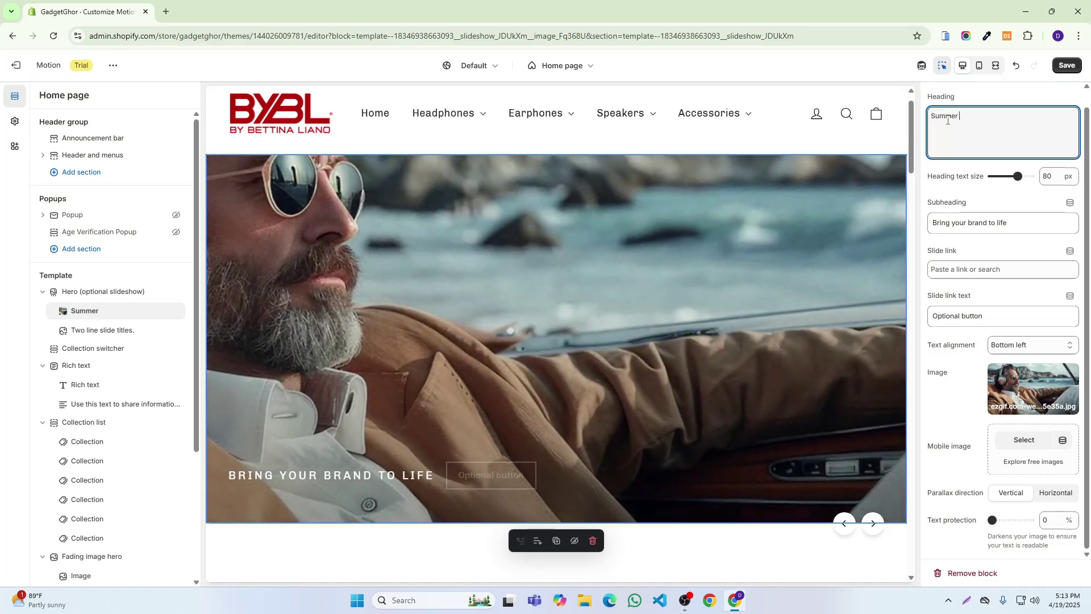
pyautogui.write('Offer')
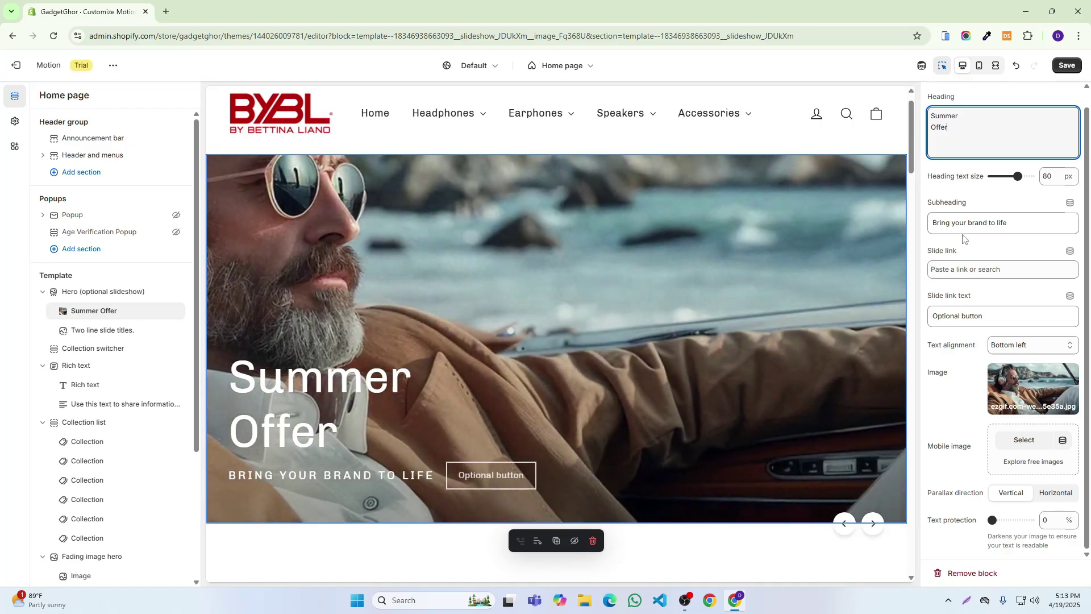
# Step: Set the Summer Offer slide's subheading to "Up to 50% off Collect Fast" and save the theme
pyautogui.doubleClick(959, 223)
pyautogui.hotkey('ctrl', 'a')
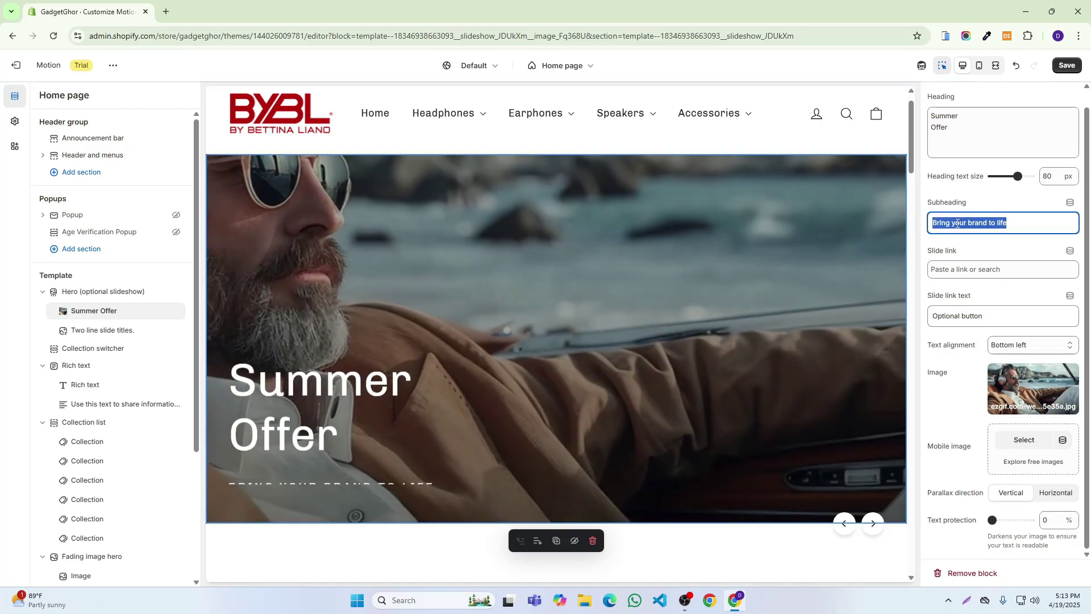
pyautogui.press('BackSpace')
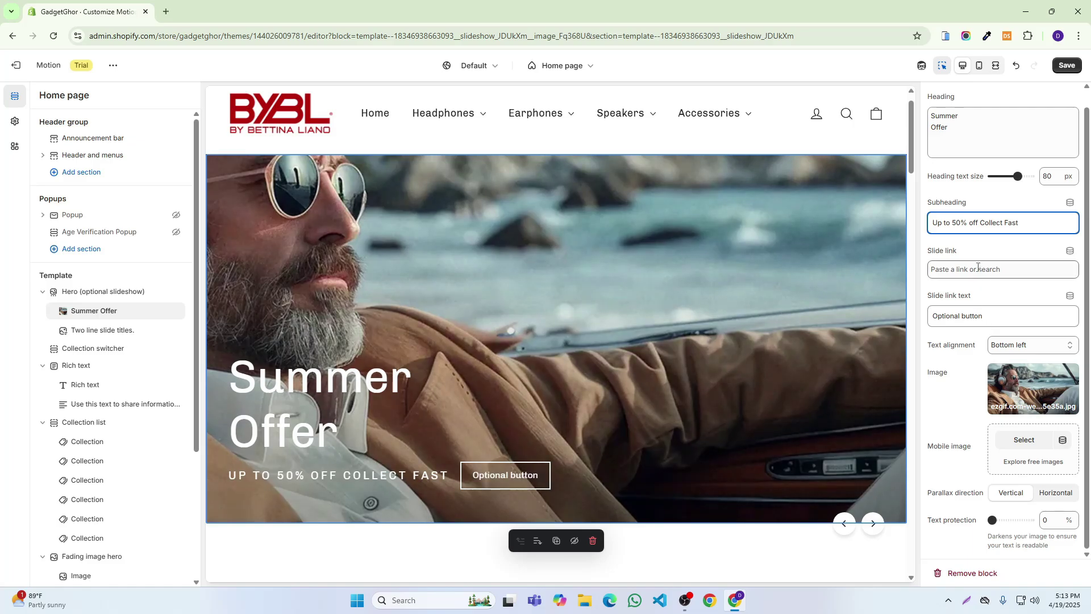
pyautogui.click(1057, 67)
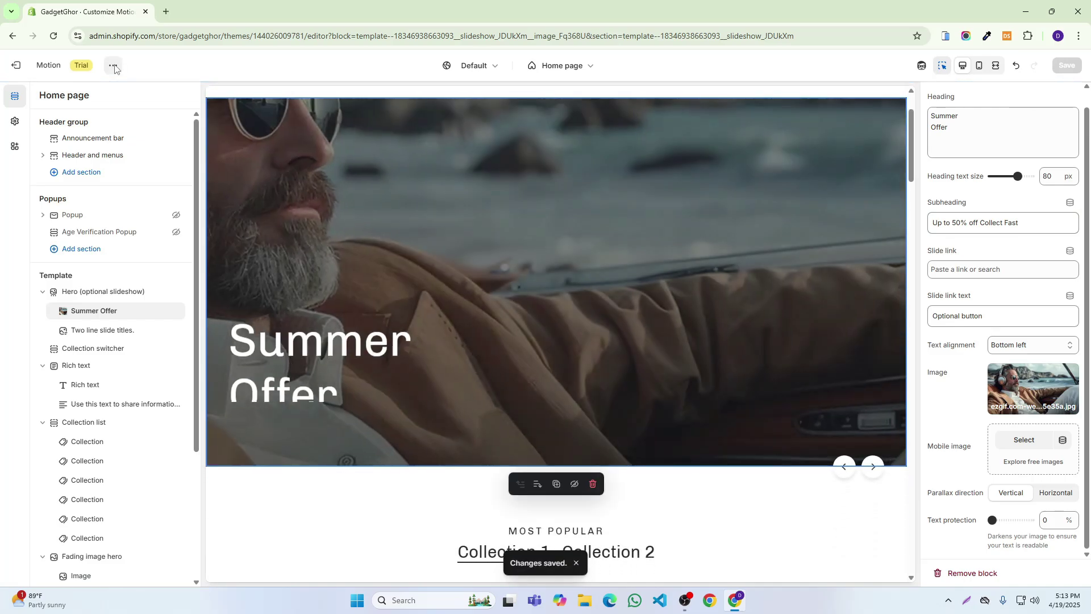
# Step: Preview the Motion theme storefront and check the hero's slides, slide navigation and optional button
pyautogui.click(114, 67)
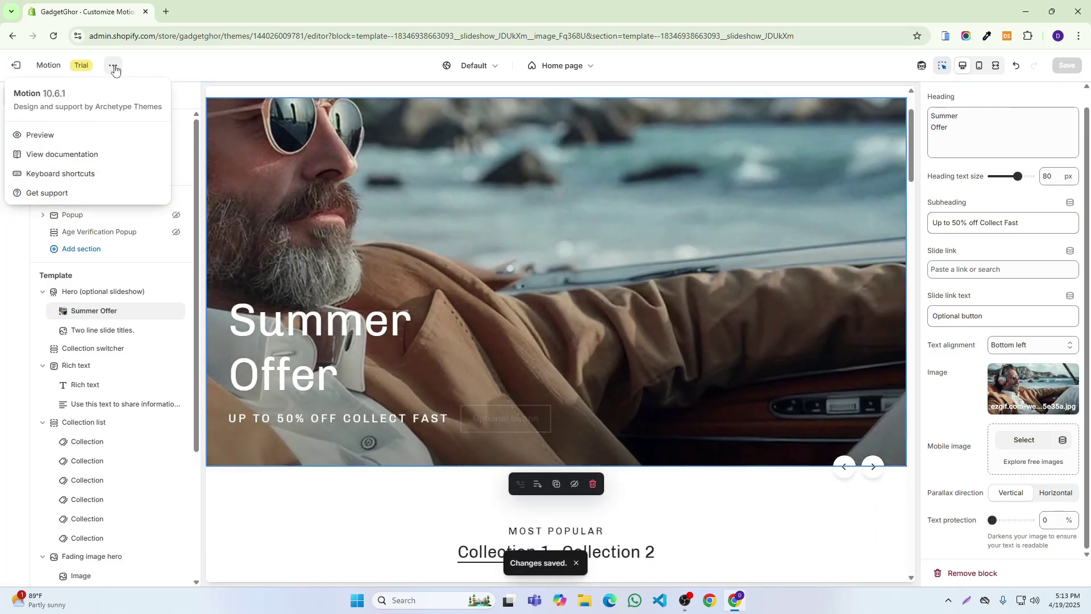
pyautogui.click(78, 138)
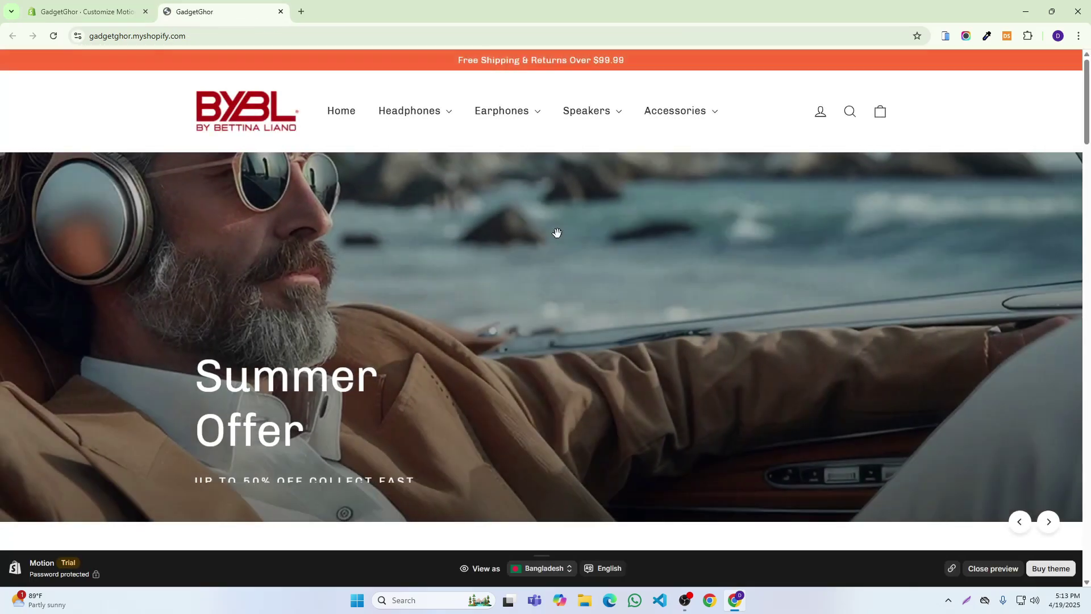
pyautogui.scroll(-2, 557, 233)
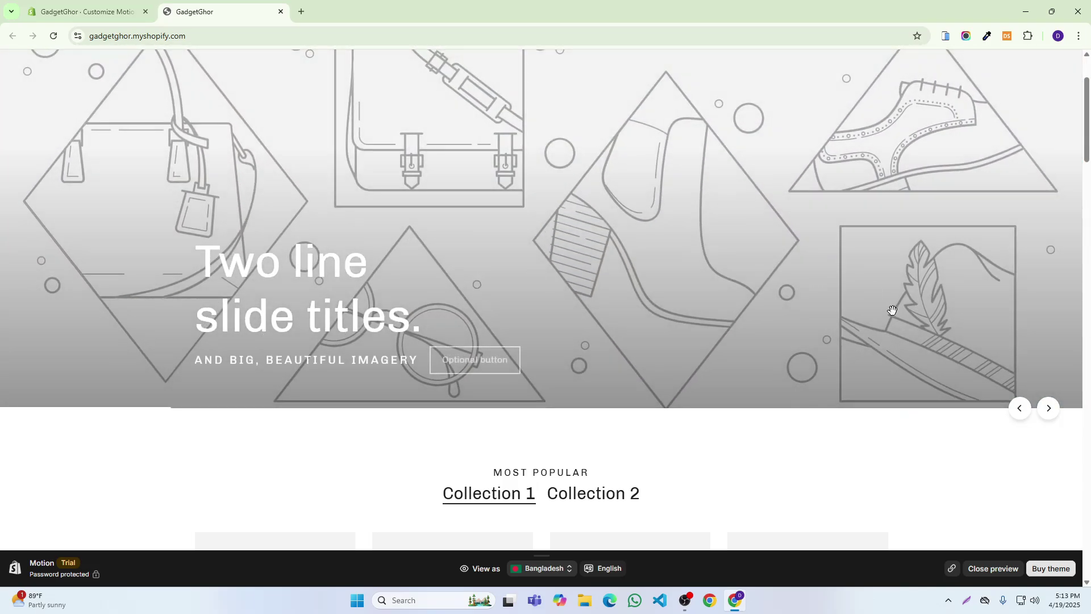
pyautogui.scroll(2, 892, 309)
pyautogui.scroll(-2, 892, 310)
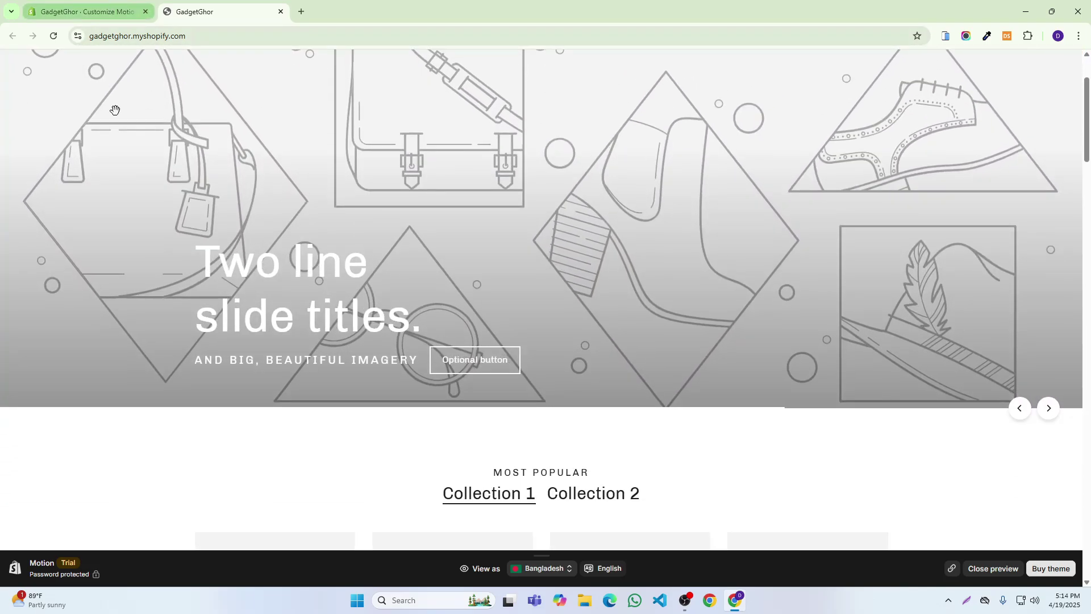
pyautogui.click(1048, 407)
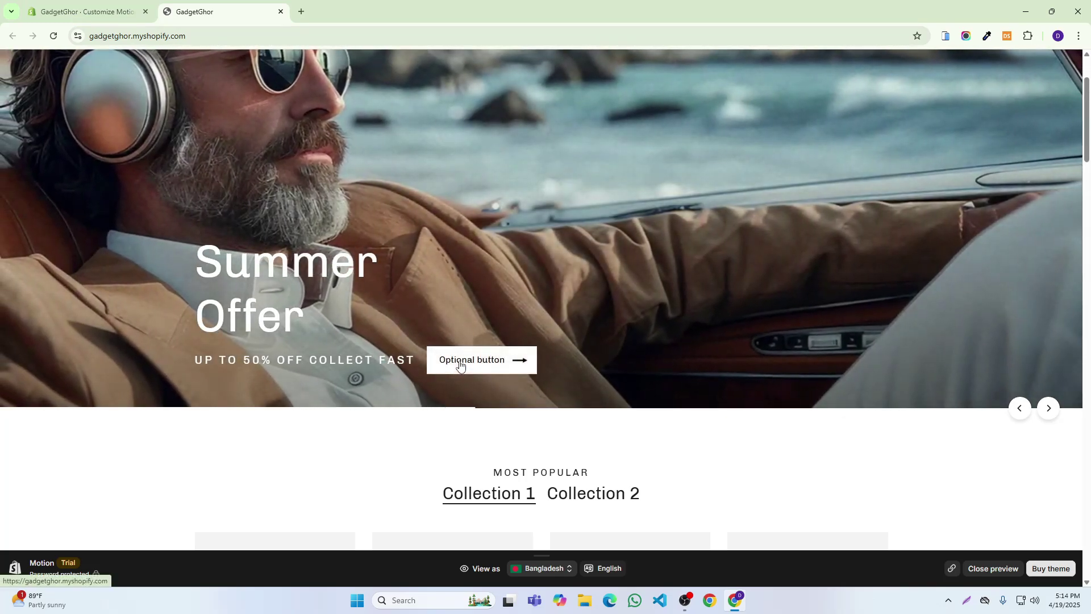
pyautogui.click(461, 365)
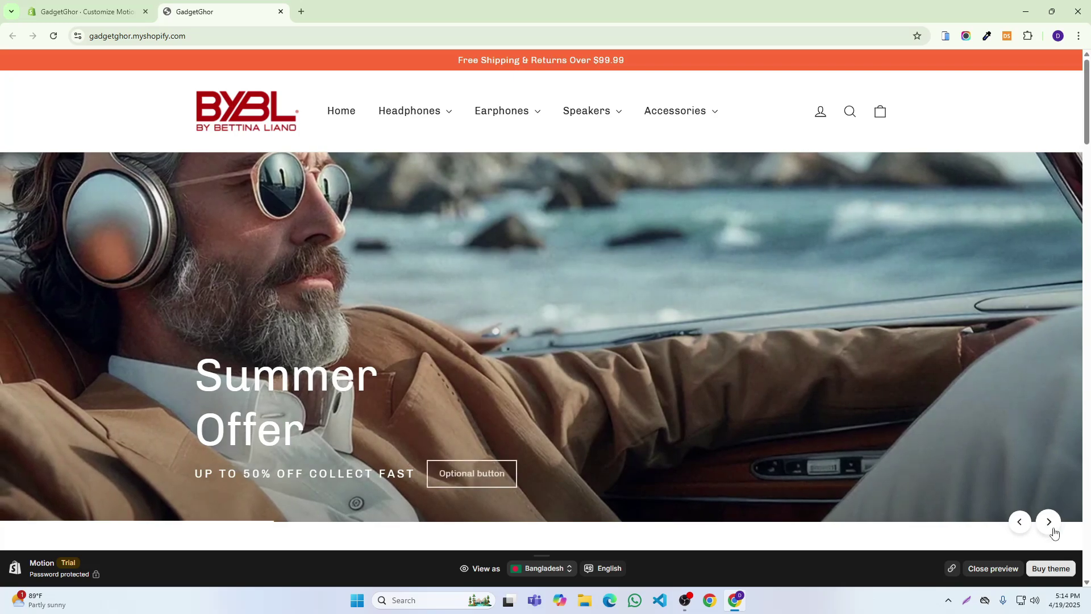
pyautogui.click(1050, 522)
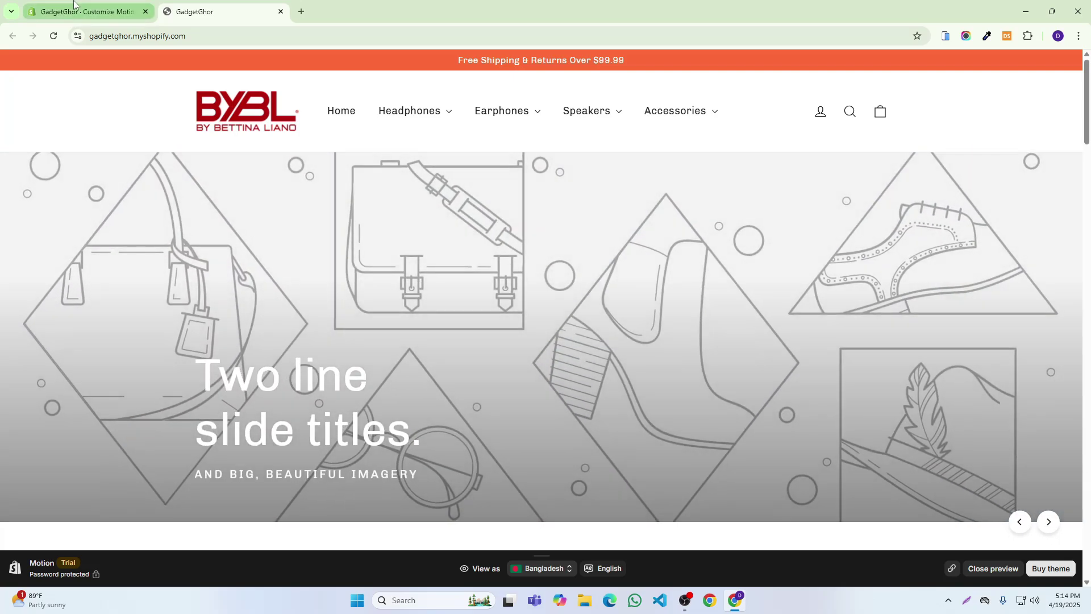
# Step: Back in the theme editor, set the Summer Offer slide's link text to "Shop Now"
pyautogui.hotkey('ctrl', 'shift', 'Tab')
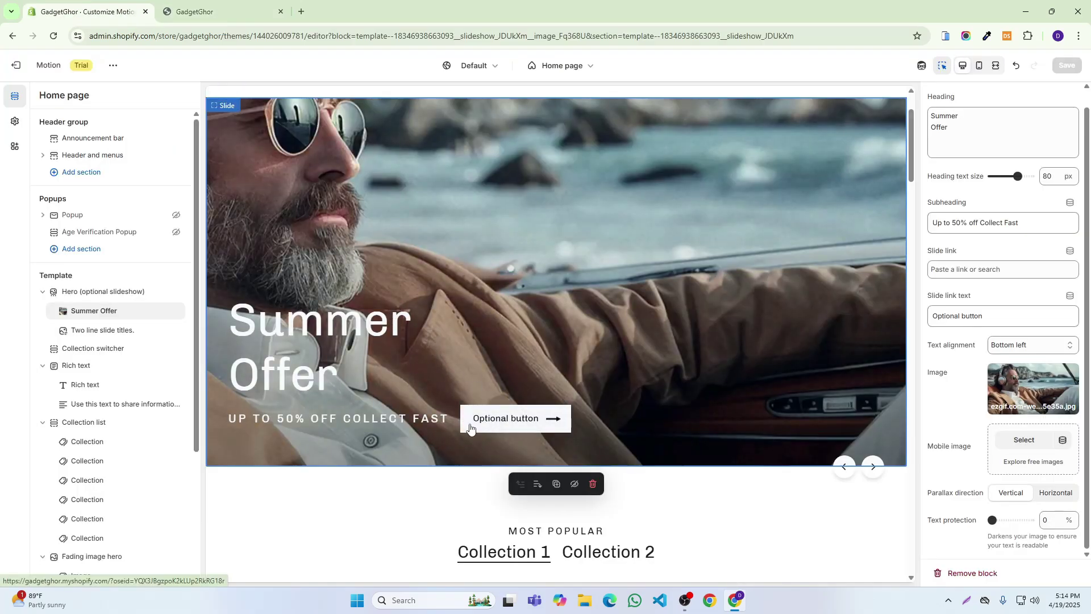
pyautogui.click(964, 316)
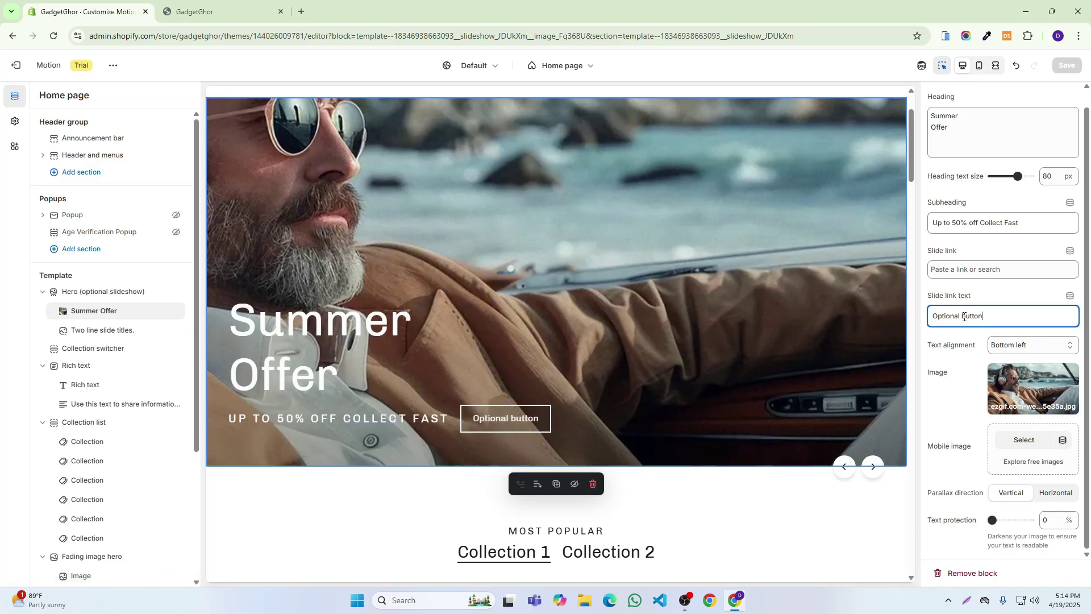
pyautogui.press('BackSpace')
pyautogui.write('Shop Now')
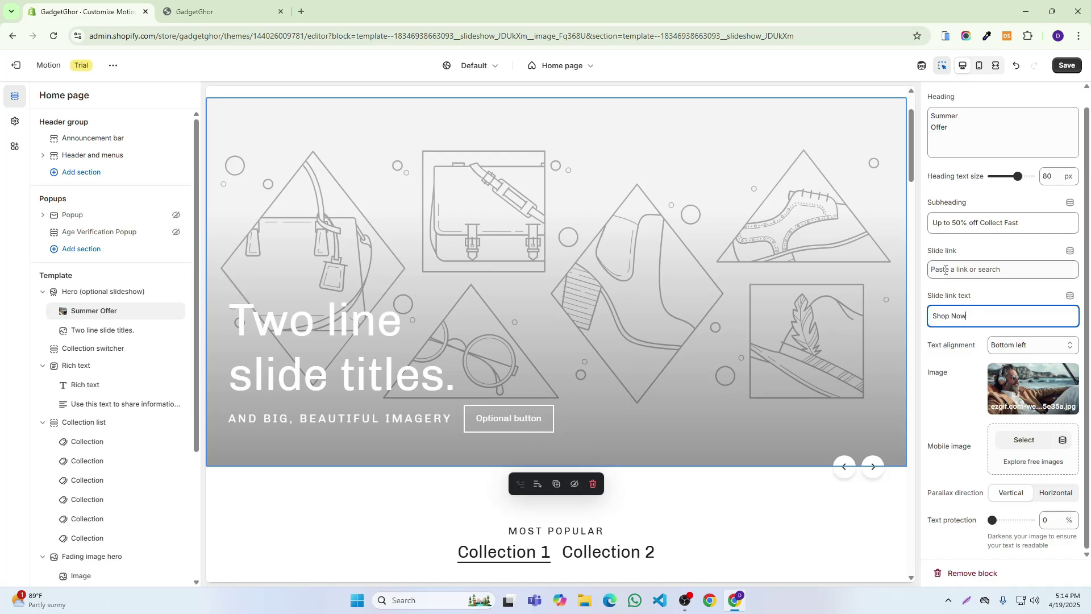
# Step: Link the Summer Offer slide to All products and save the theme
pyautogui.click(947, 270)
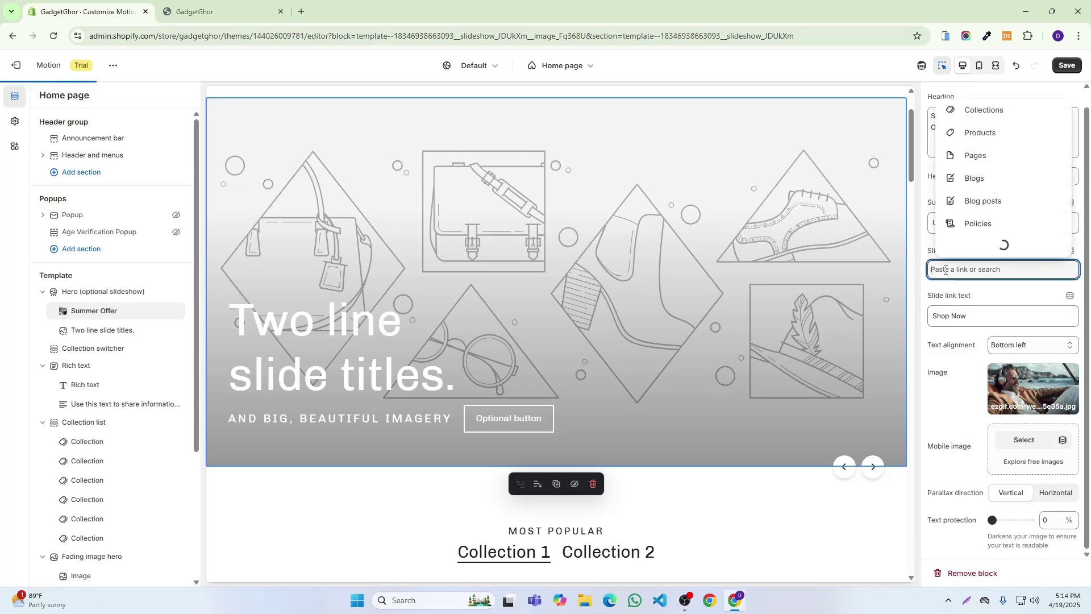
pyautogui.click(980, 155)
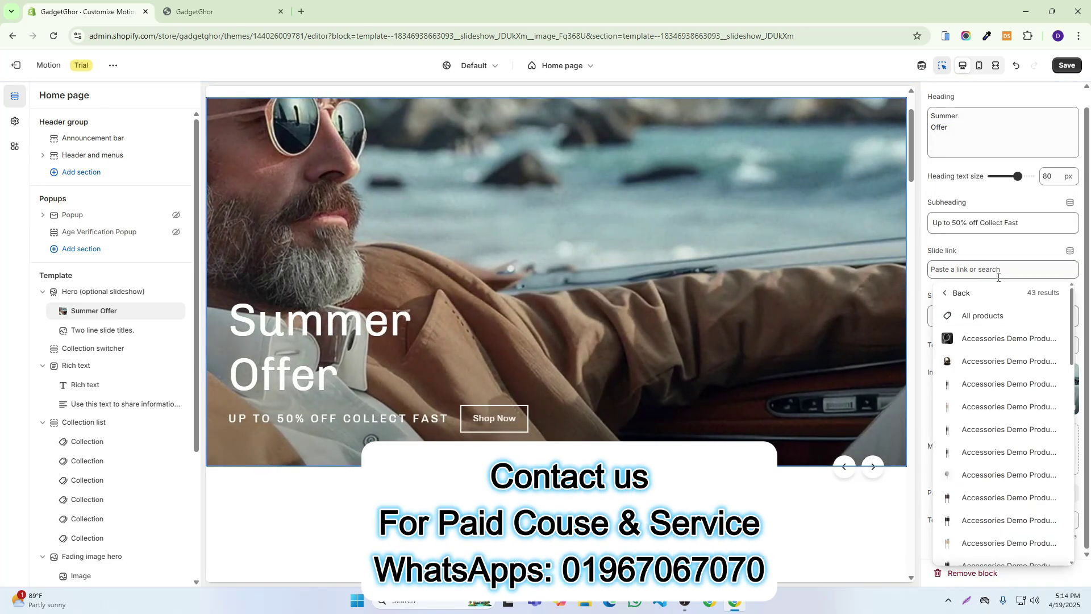
pyautogui.click(994, 316)
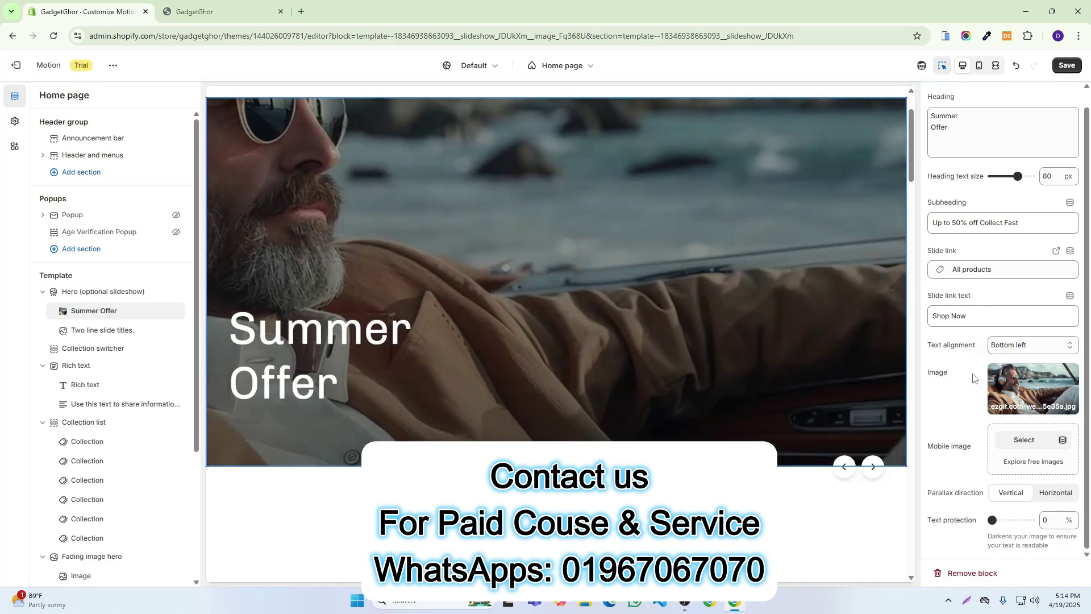
pyautogui.click(1067, 67)
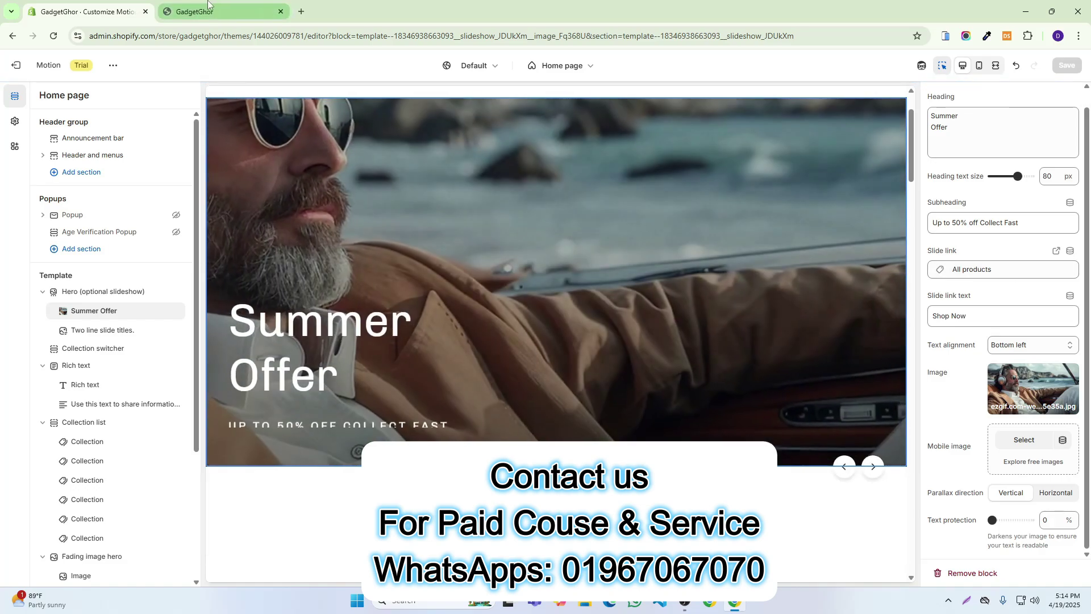
# Step: Test the hero's Shop Now button in the storefront preview and examine the address and products of the page it opens
pyautogui.click(220, 6)
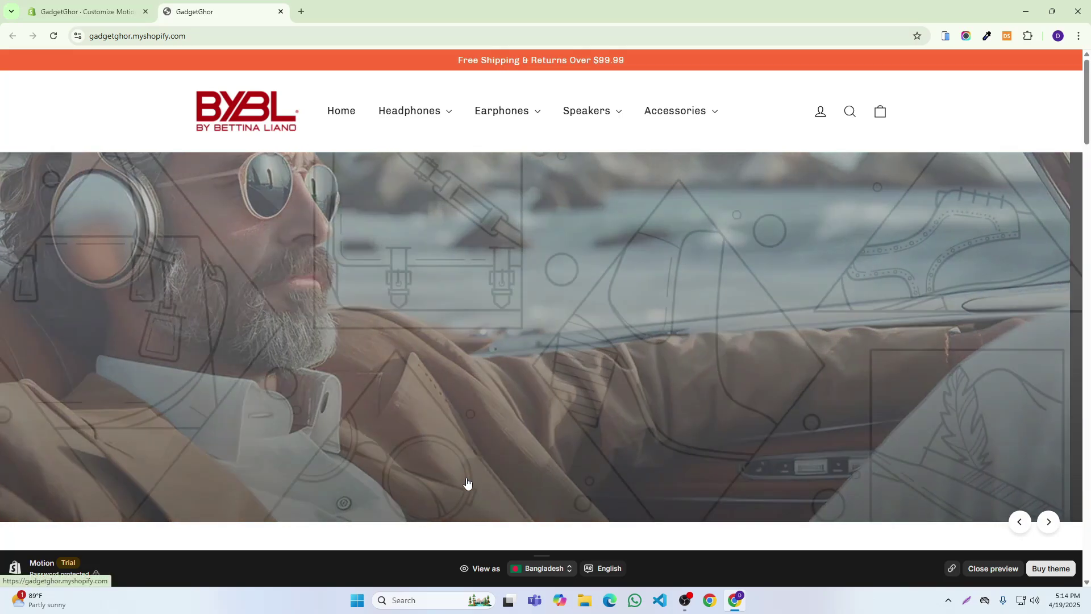
pyautogui.click(467, 483)
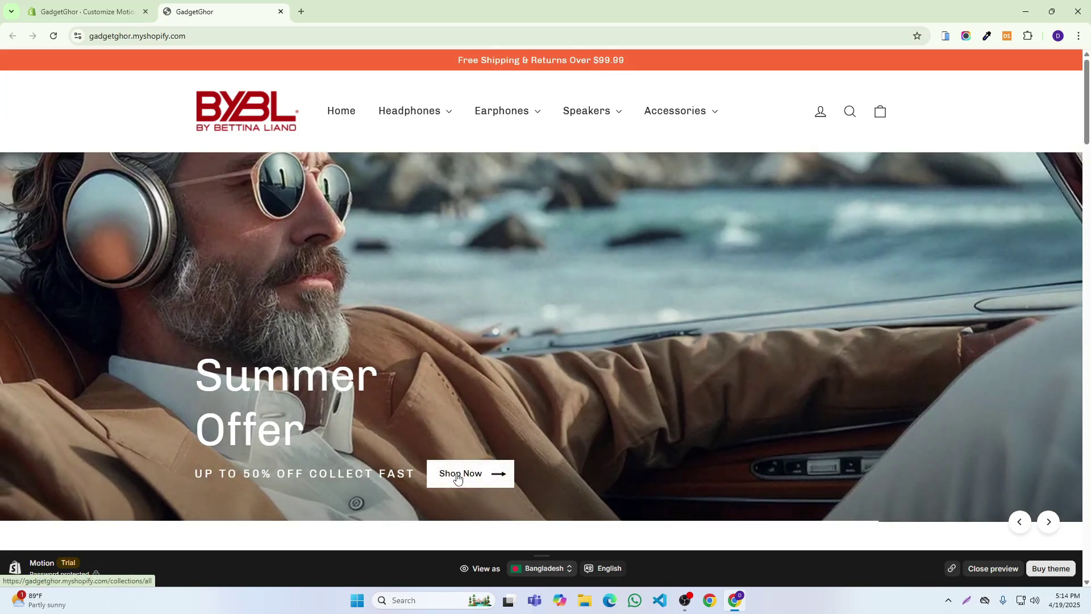
pyautogui.click(457, 476)
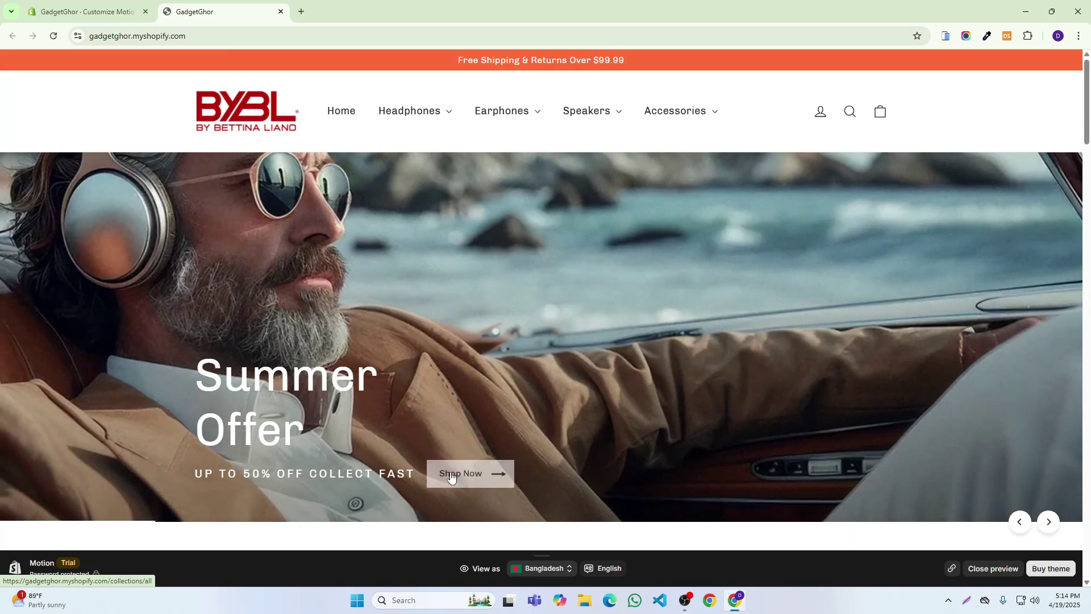
pyautogui.click(451, 476)
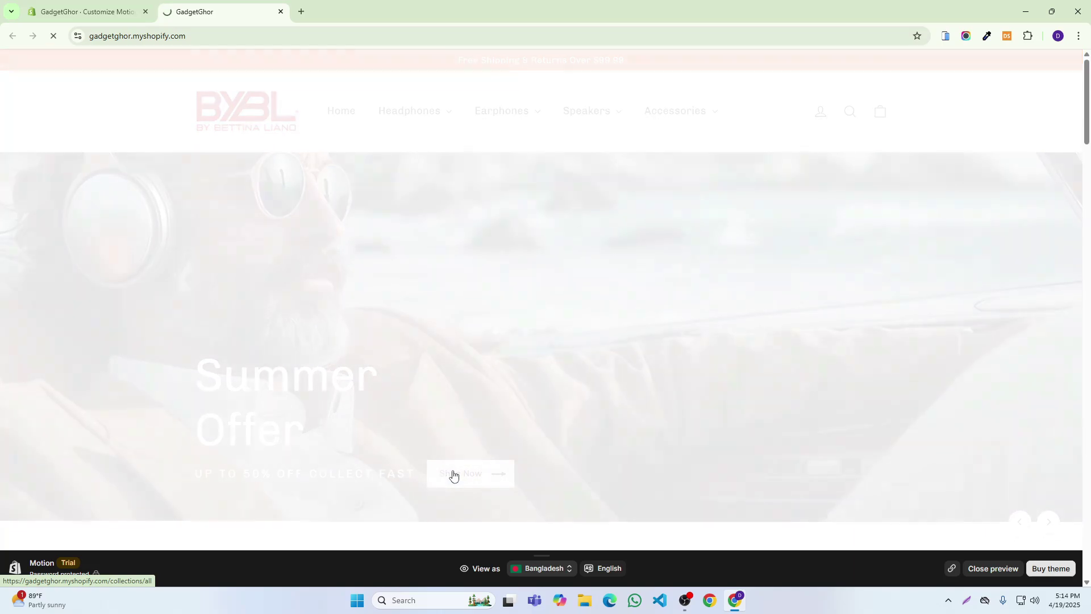
pyautogui.scroll(-1, 549, 243)
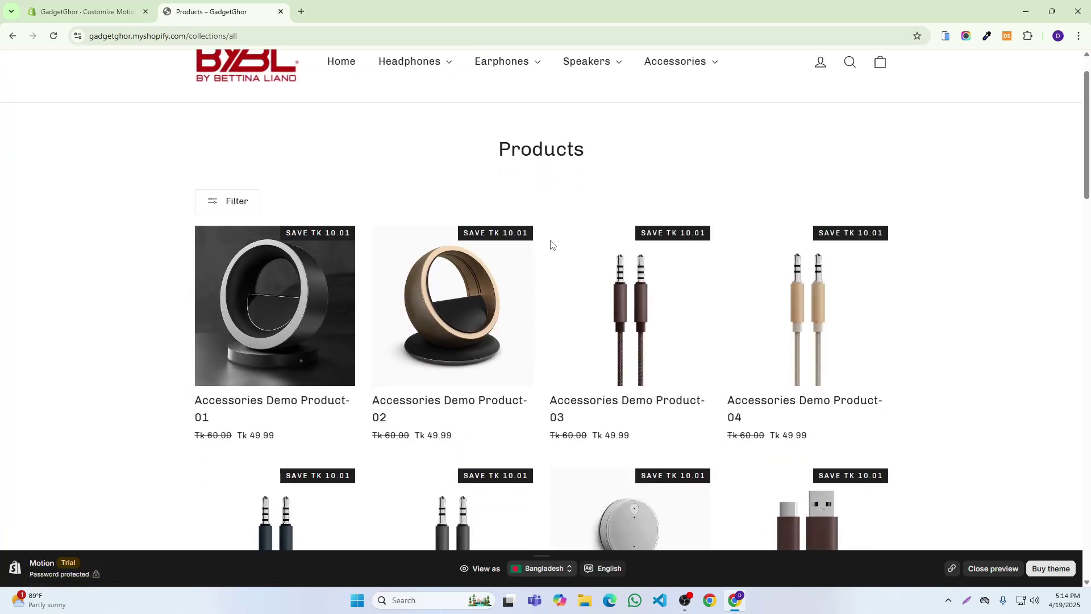
pyautogui.scroll(1, 544, 247)
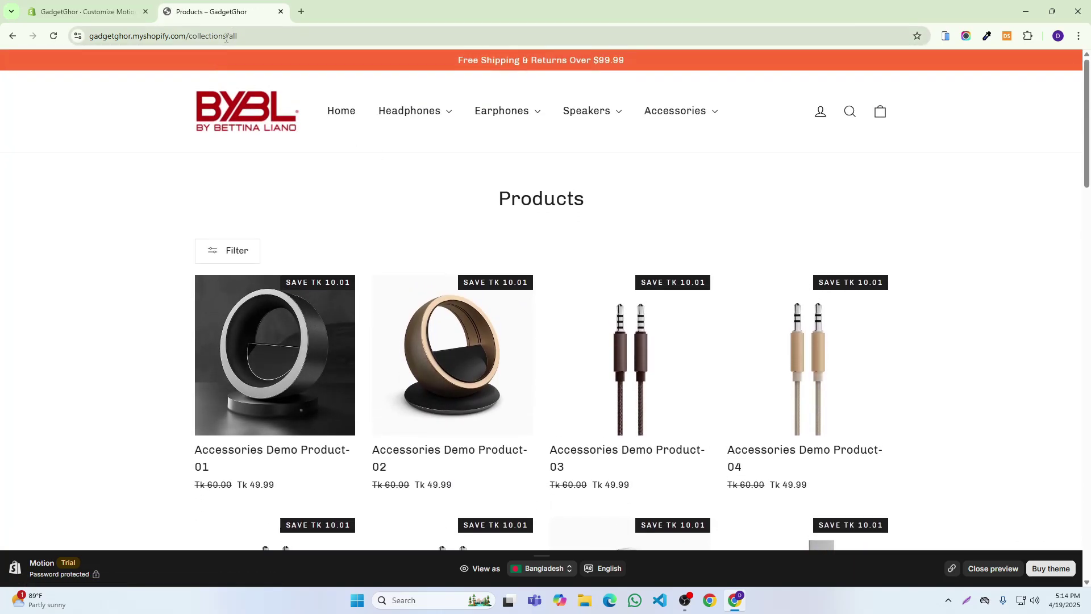
pyautogui.doubleClick(253, 37)
pyautogui.click(306, 211)
pyautogui.scroll(-12, 370, 214)
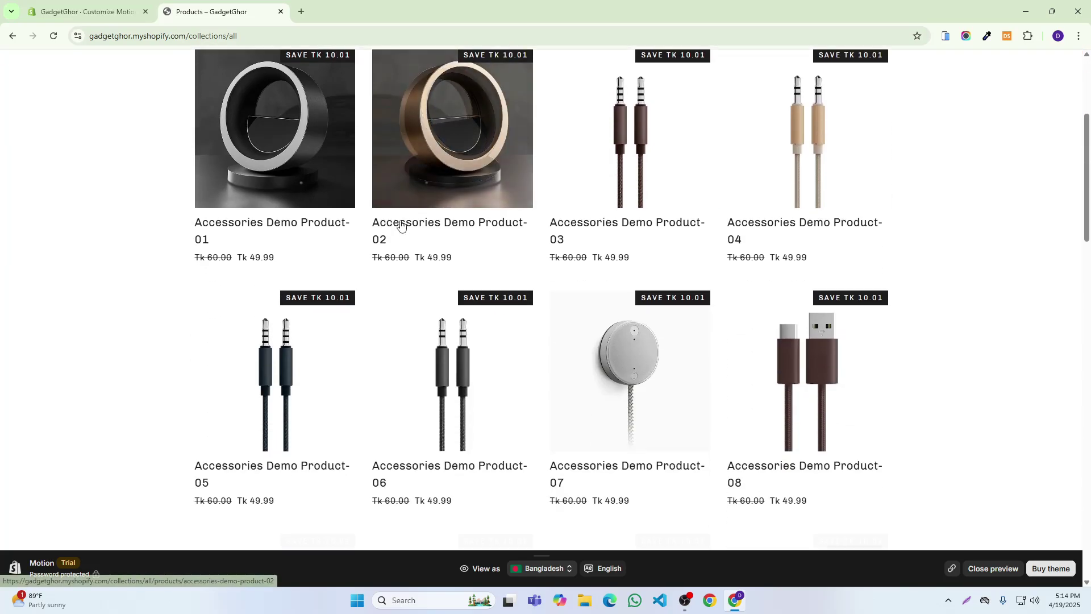
# Step: Look through the rest of the linked Products listing and examine its second page
pyautogui.scroll(-10, 527, 243)
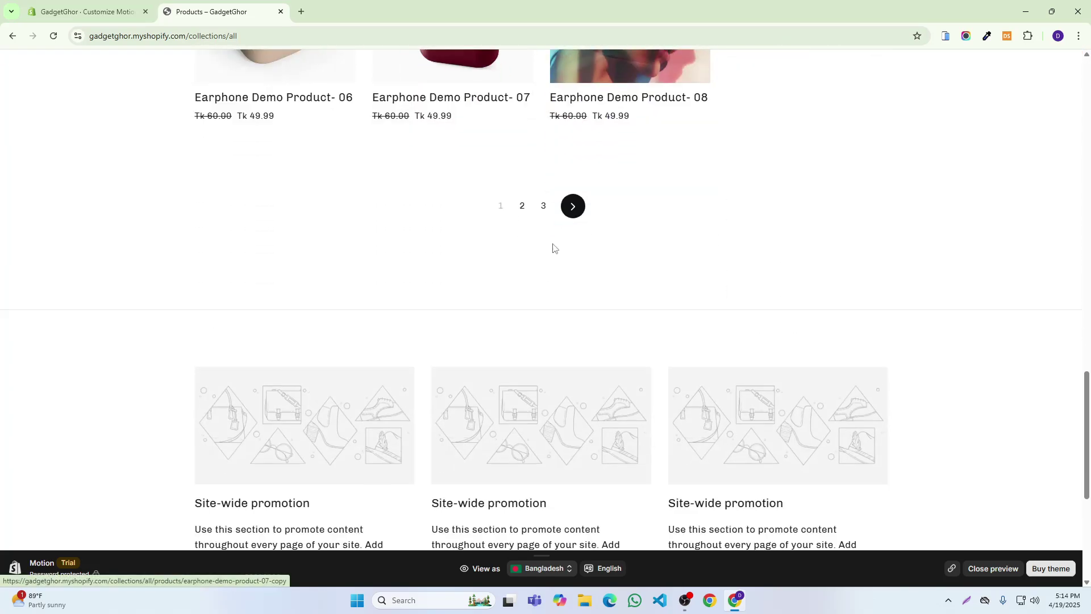
pyautogui.click(526, 209)
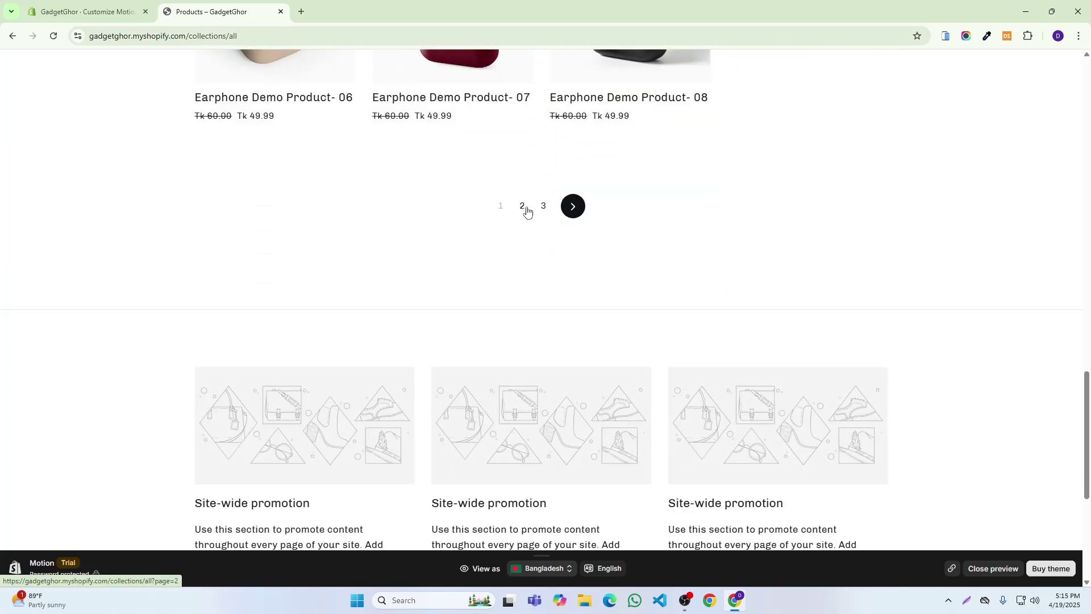
pyautogui.scroll(-2, 687, 222)
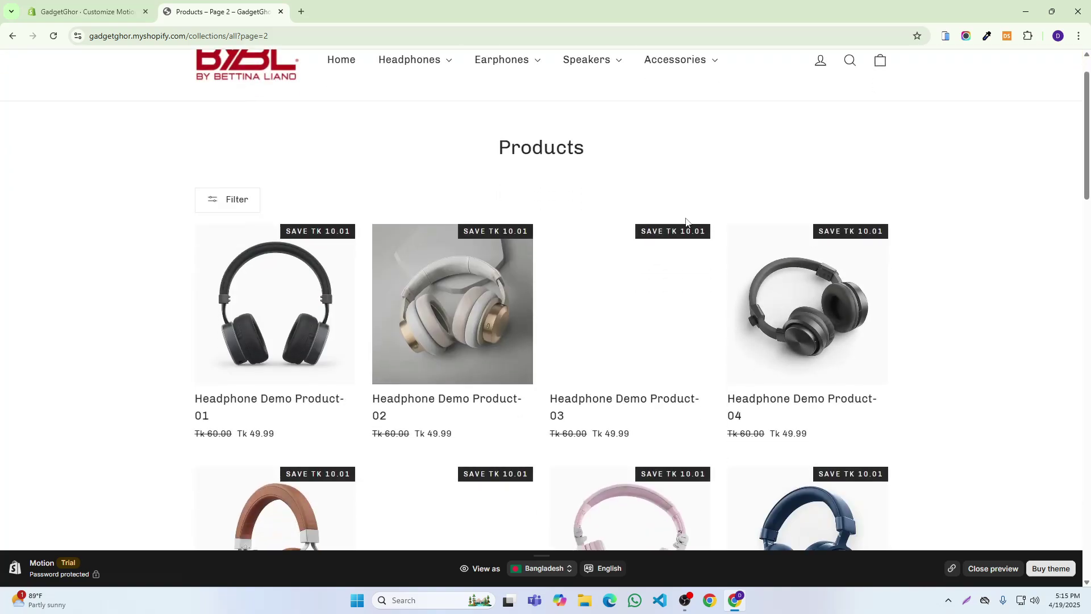
# Step: Return to the storefront's home page and view its Summer Offer hero in the mobile simulator
pyautogui.click(74, 2)
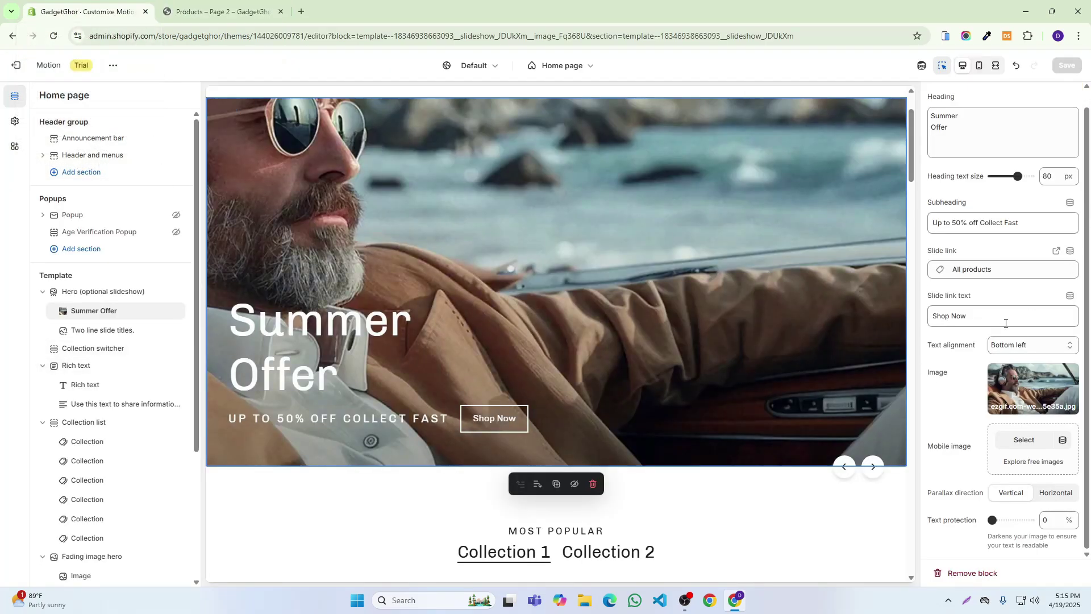
pyautogui.click(221, 11)
pyautogui.scroll(2, 270, 126)
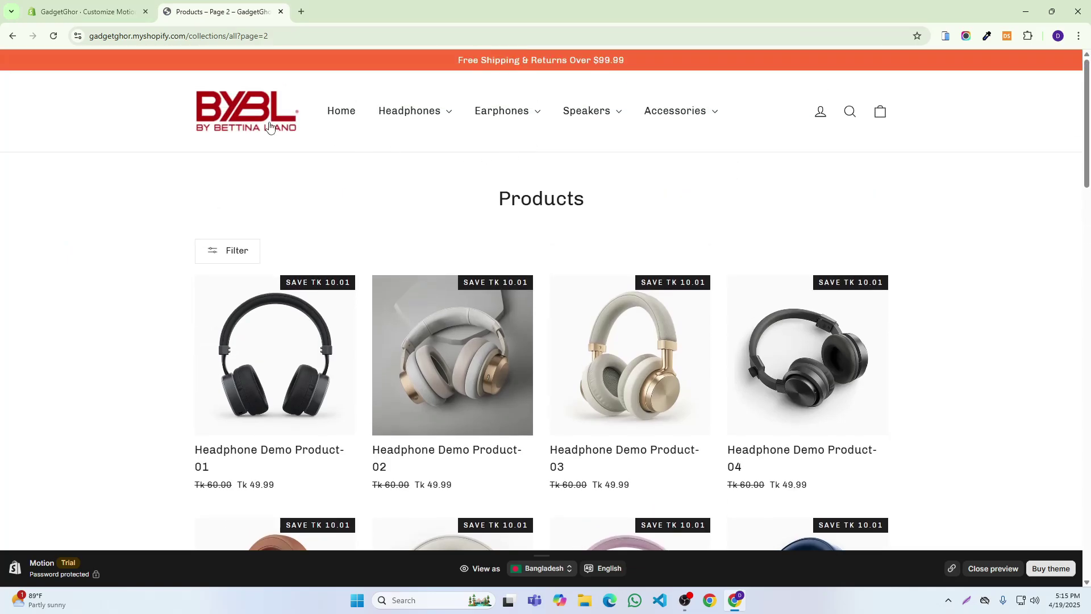
pyautogui.click(245, 125)
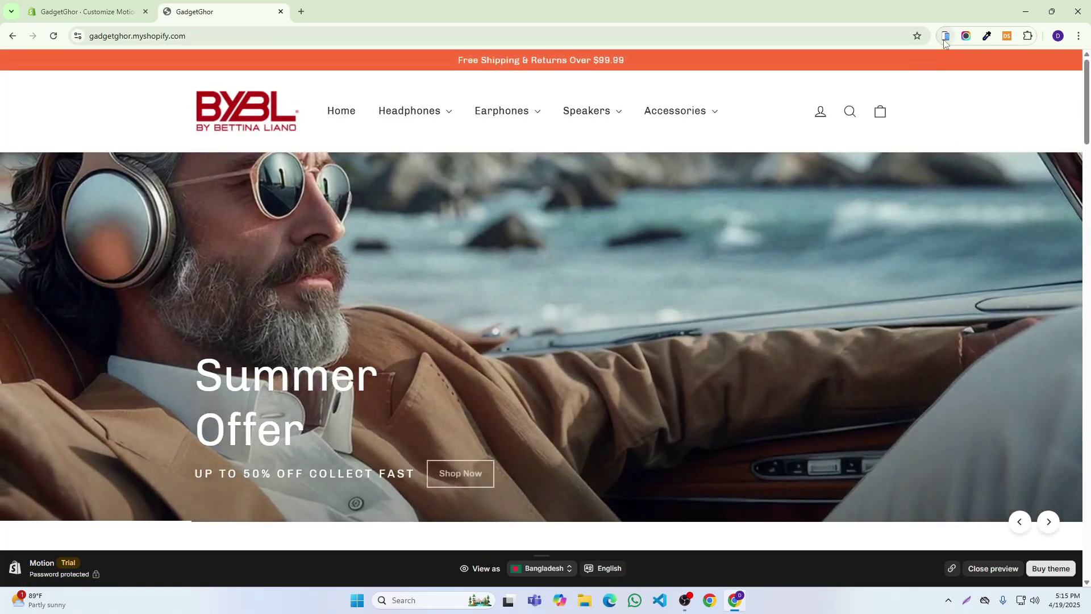
pyautogui.click(945, 36)
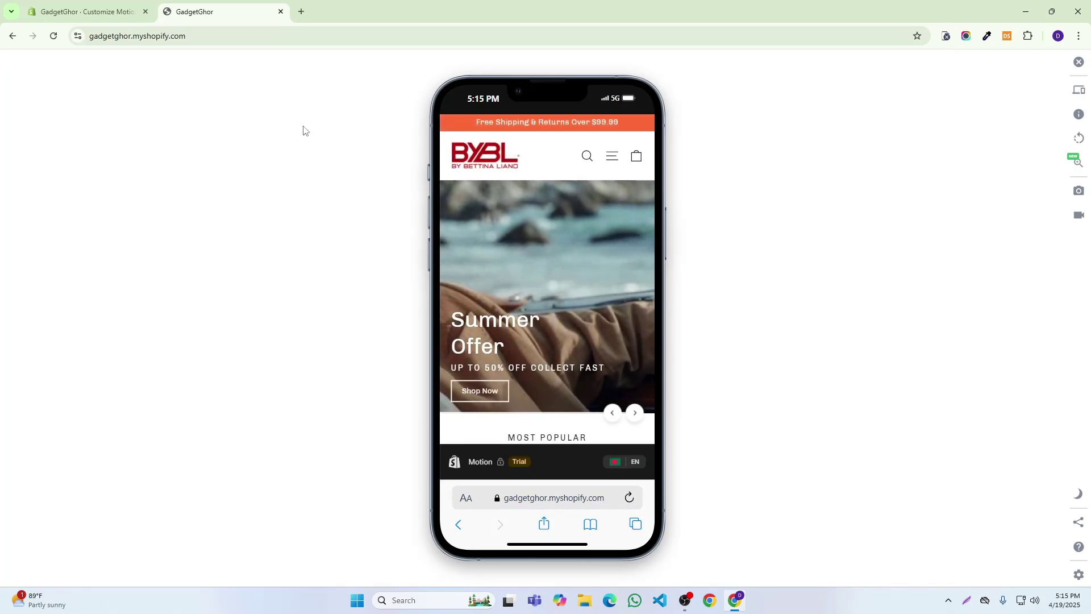
# Step: In the theme editor, open the mobile image selection for the Summer Offer slide
pyautogui.click(91, 7)
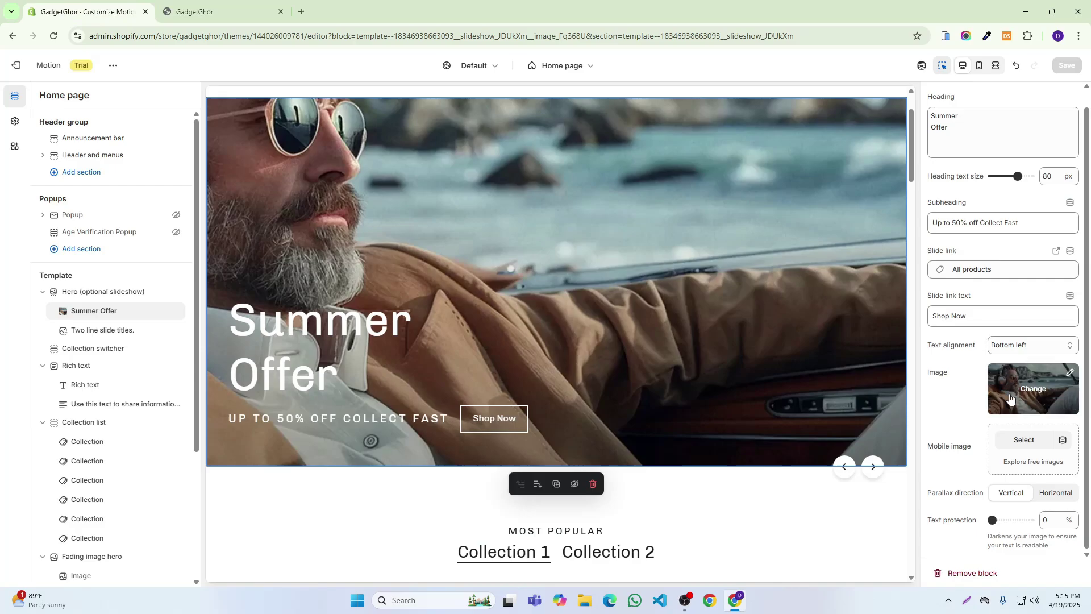
pyautogui.click(1028, 441)
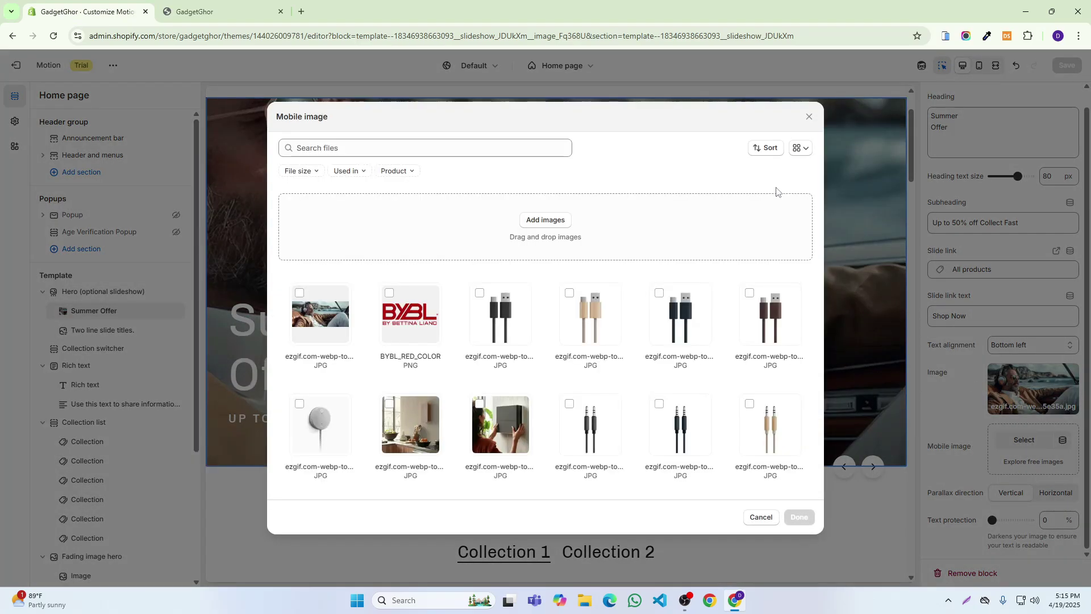
pyautogui.click(555, 221)
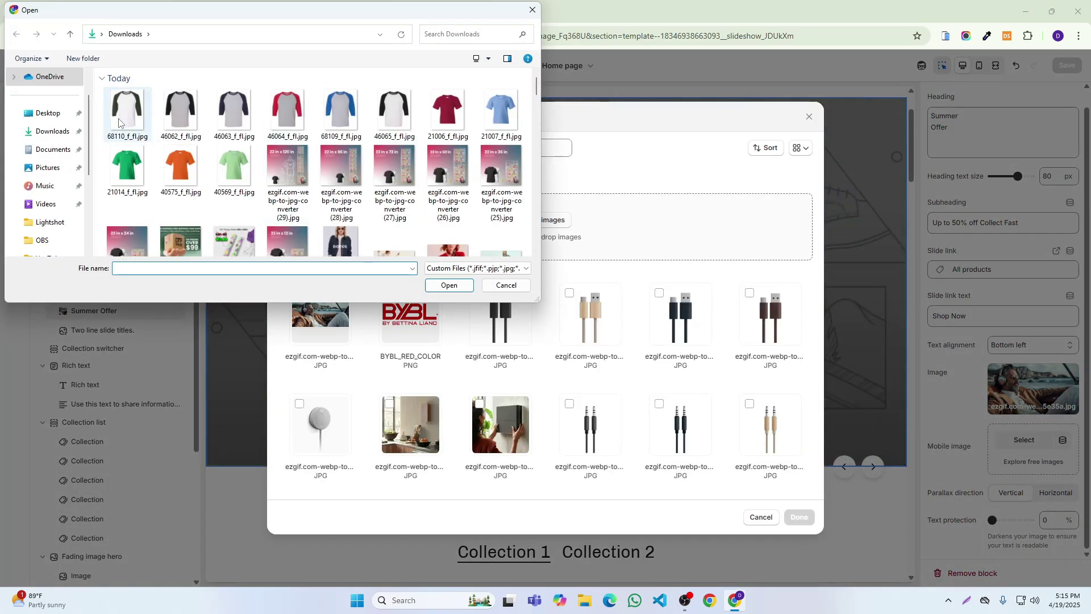
pyautogui.click(48, 113)
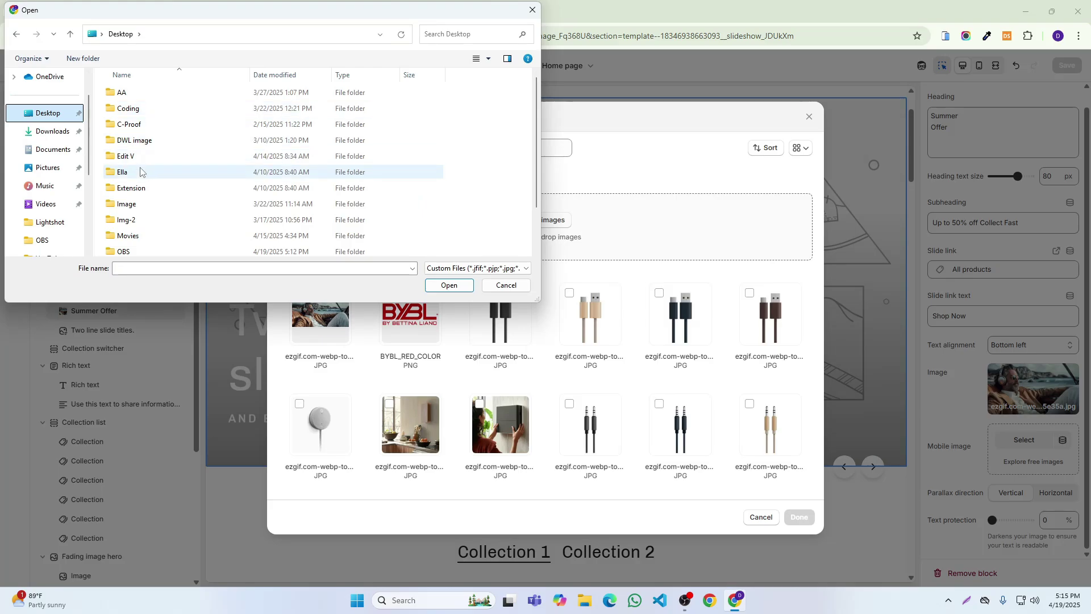
pyautogui.click(141, 203)
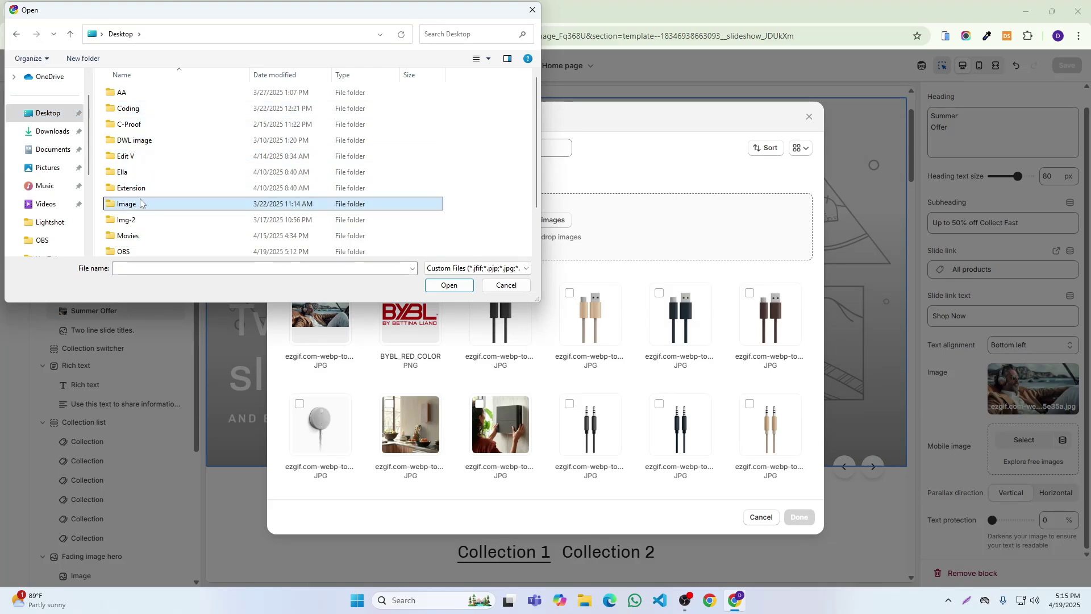
pyautogui.click(140, 202)
pyautogui.doubleClick(198, 205)
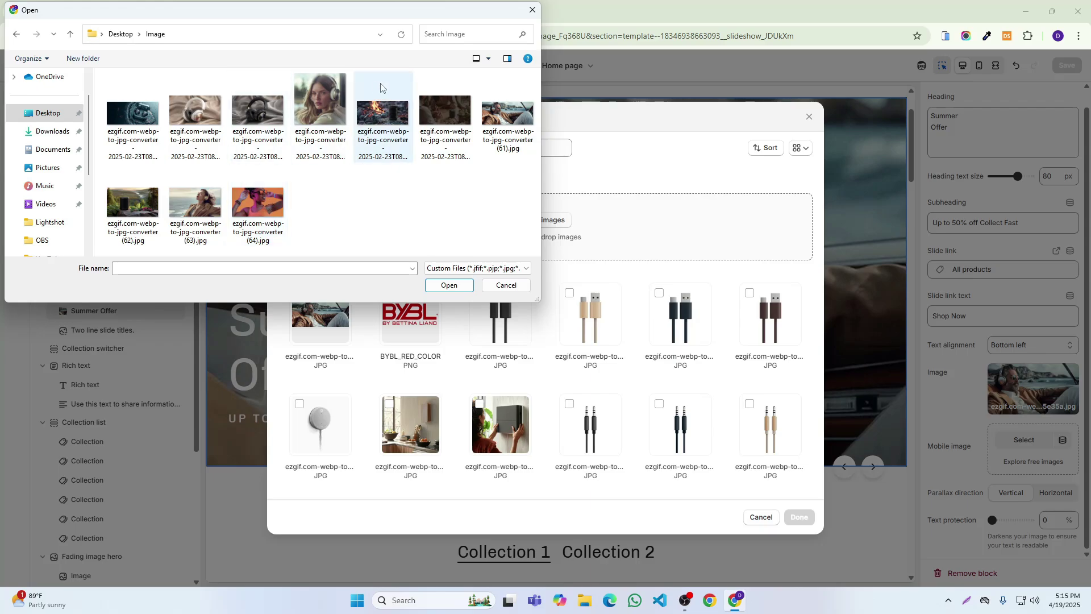
pyautogui.click(533, 9)
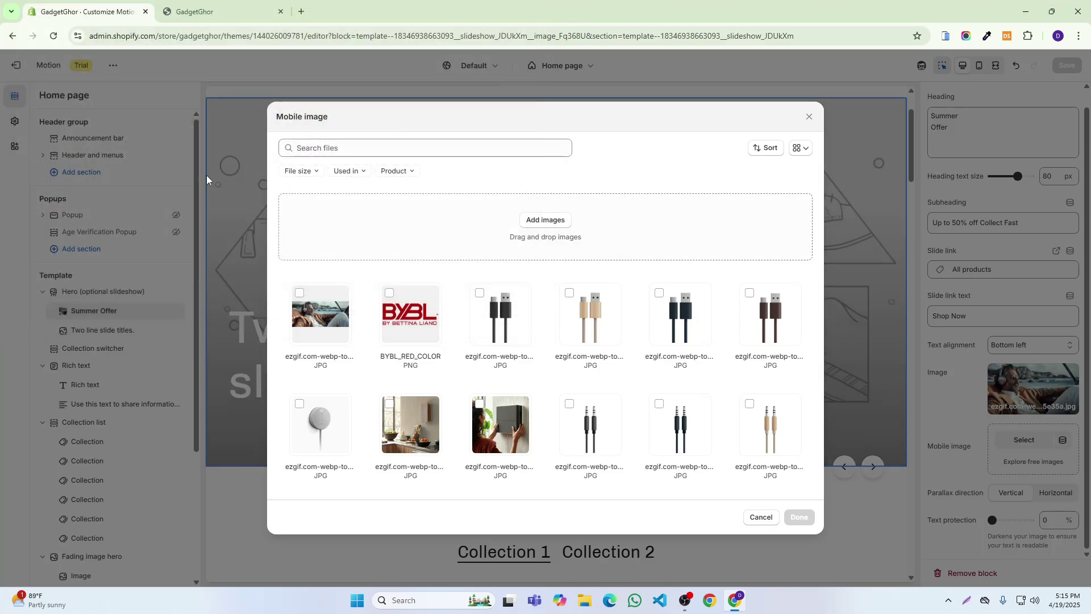
# Step: Upload Untitled_design.jpg from the Desktop's Movies folder as the Summer Offer slide's mobile image and save the theme
pyautogui.click(541, 220)
pyautogui.click(46, 114)
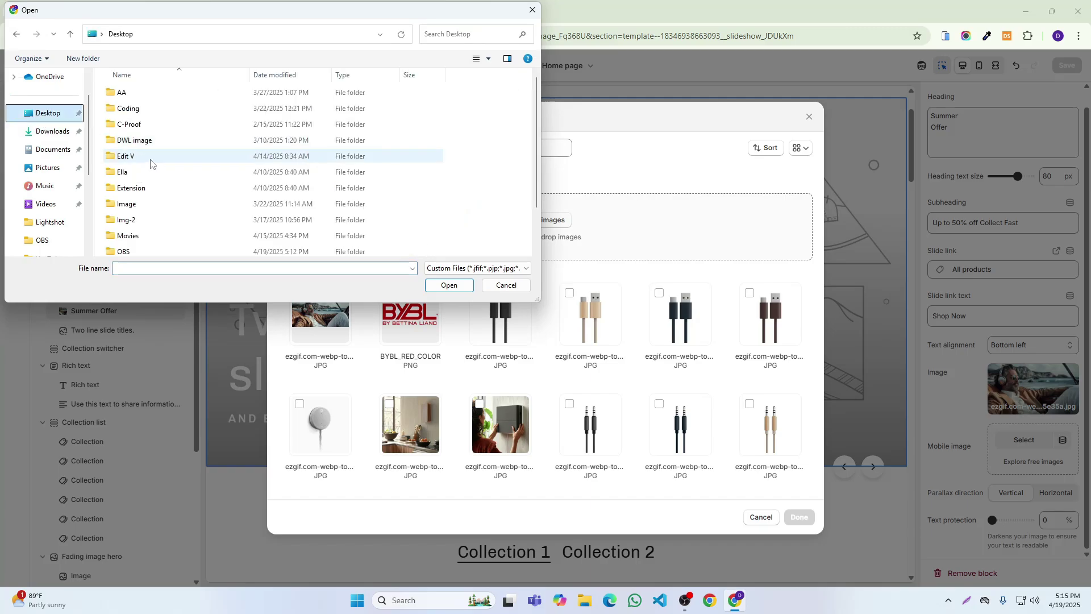
pyautogui.scroll(-1, 143, 221)
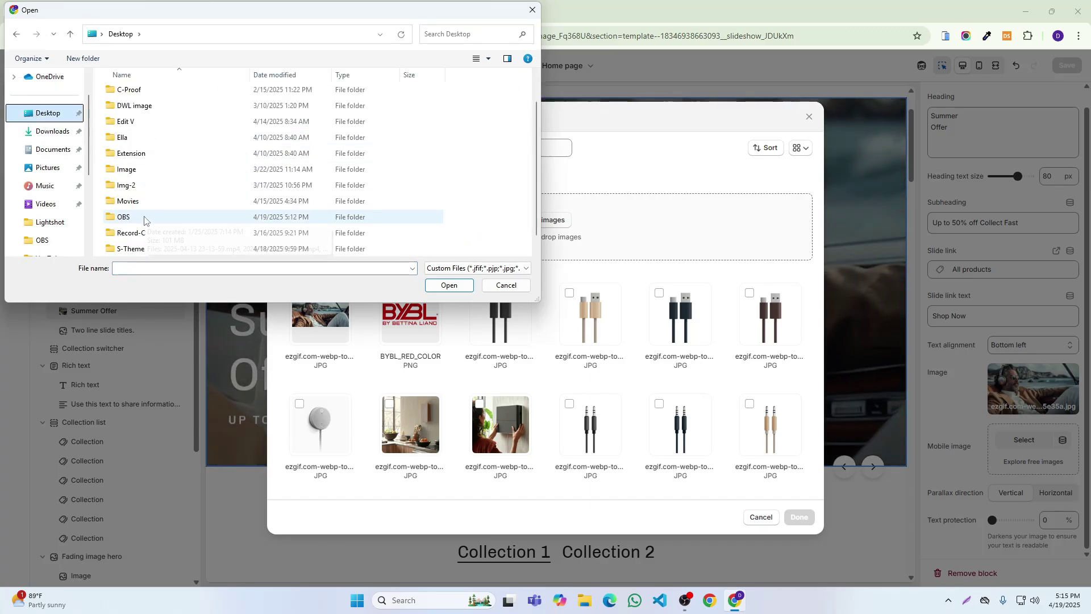
pyautogui.doubleClick(146, 203)
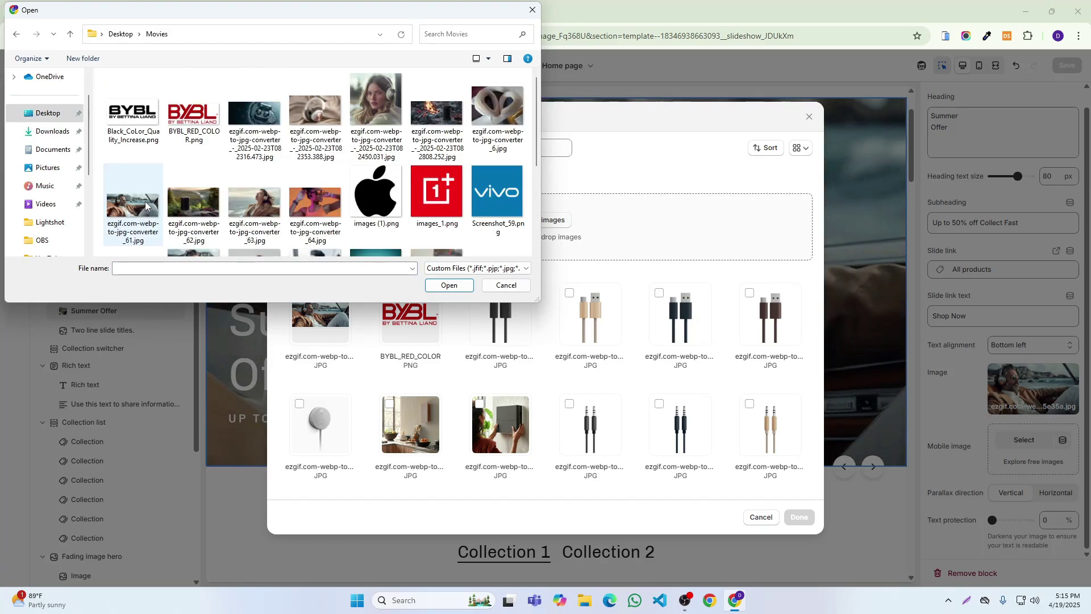
pyautogui.scroll(-1, 187, 198)
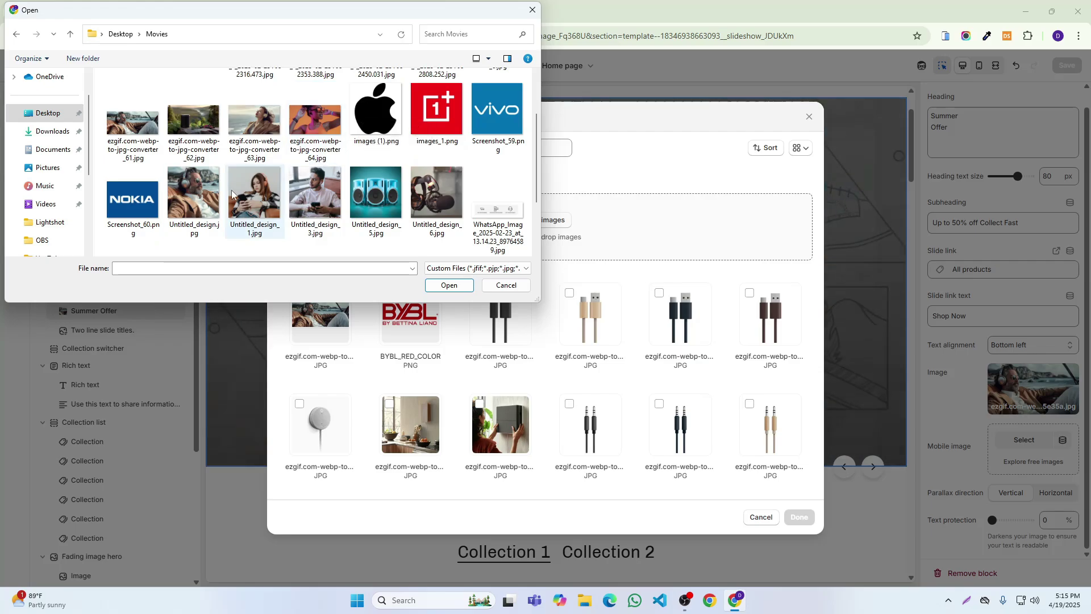
pyautogui.click(193, 193)
pyautogui.click(449, 285)
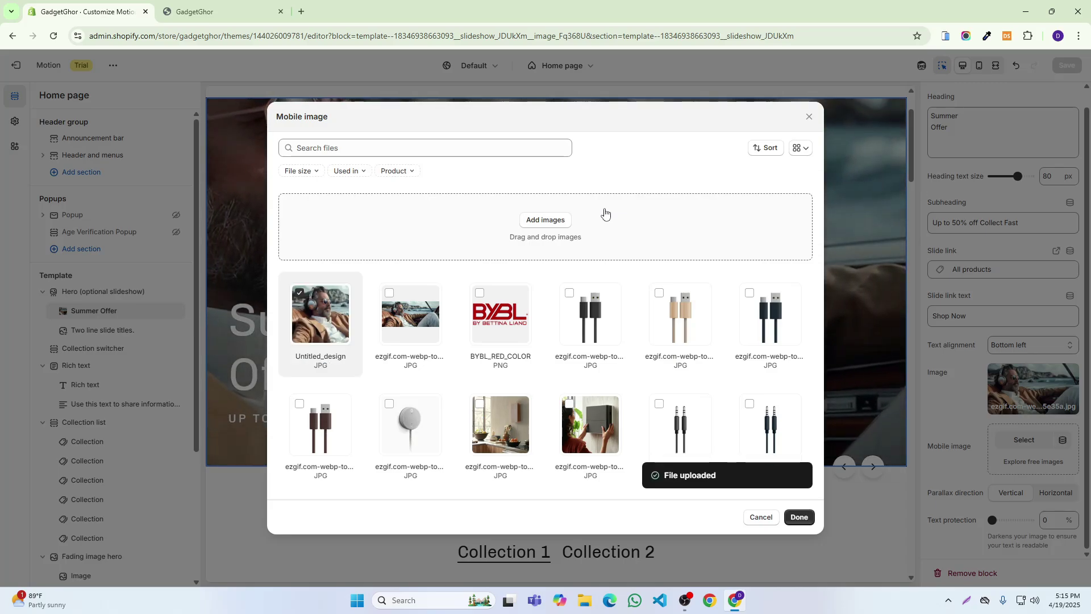
pyautogui.click(798, 517)
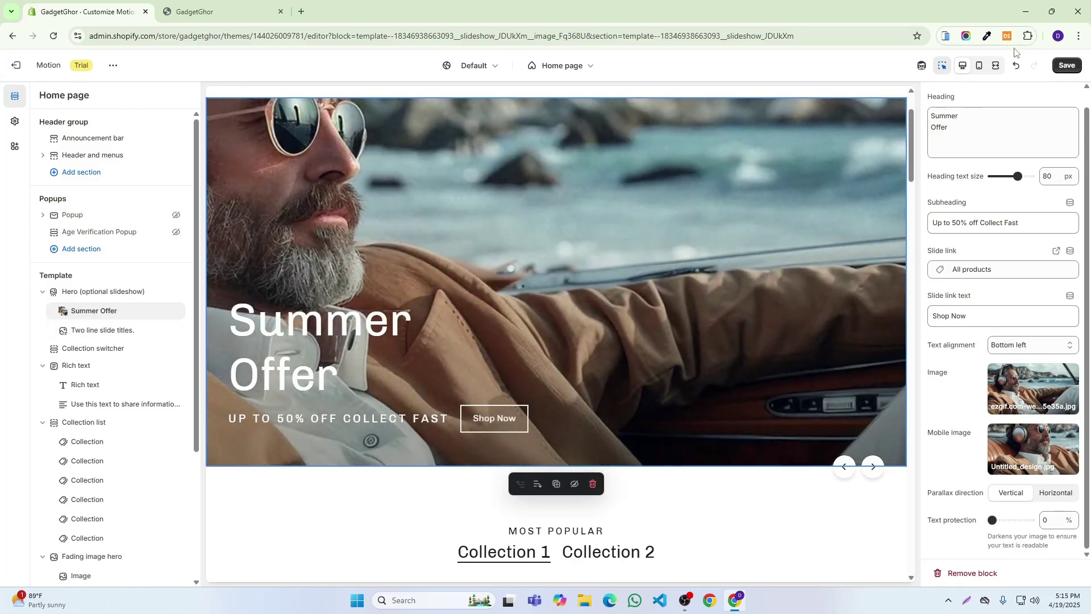
pyautogui.click(1066, 66)
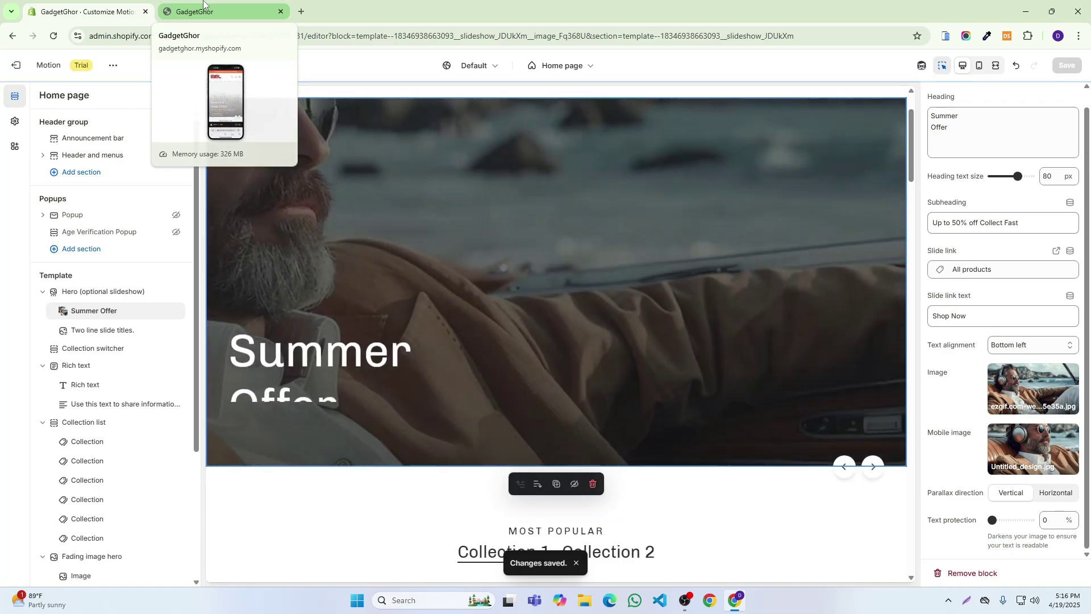
# Step: Check the Summer Offer hero in the storefront preview, in both the mobile simulator and the desktop view
pyautogui.click(204, 3)
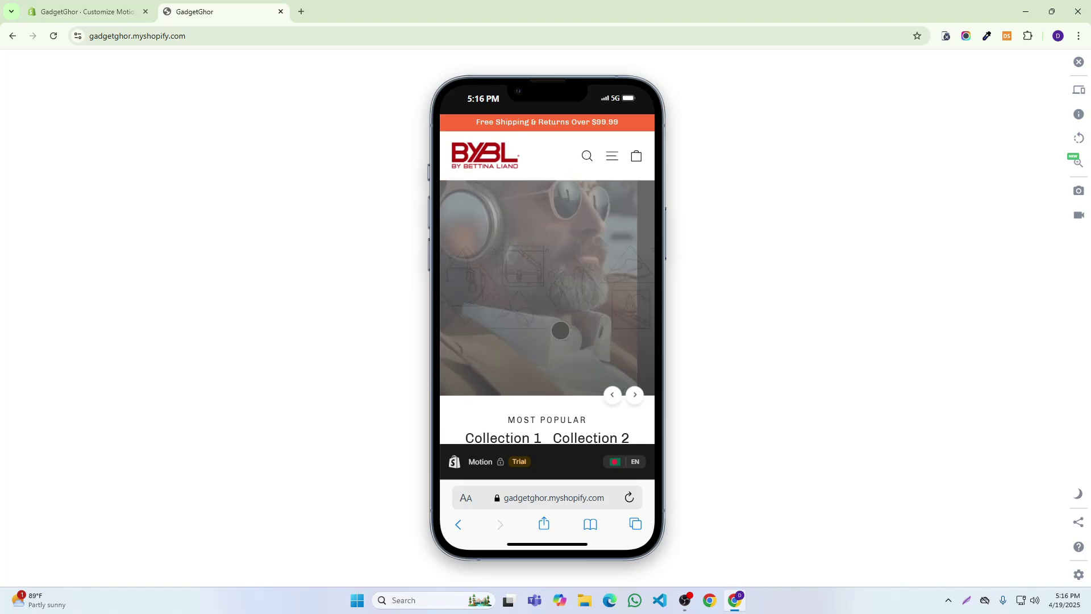
pyautogui.click(85, 11)
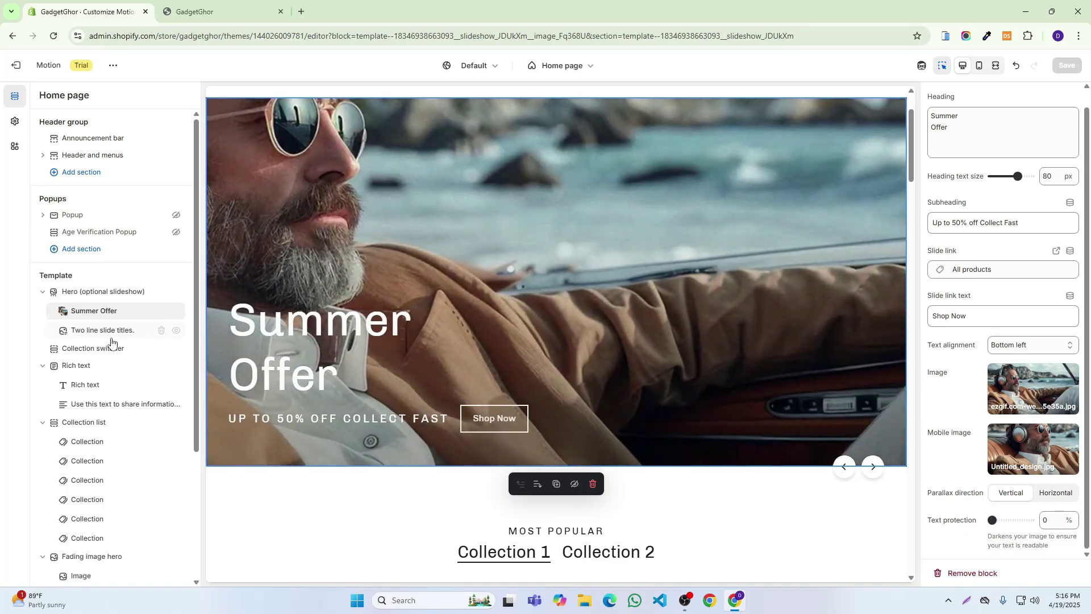
pyautogui.click(193, 11)
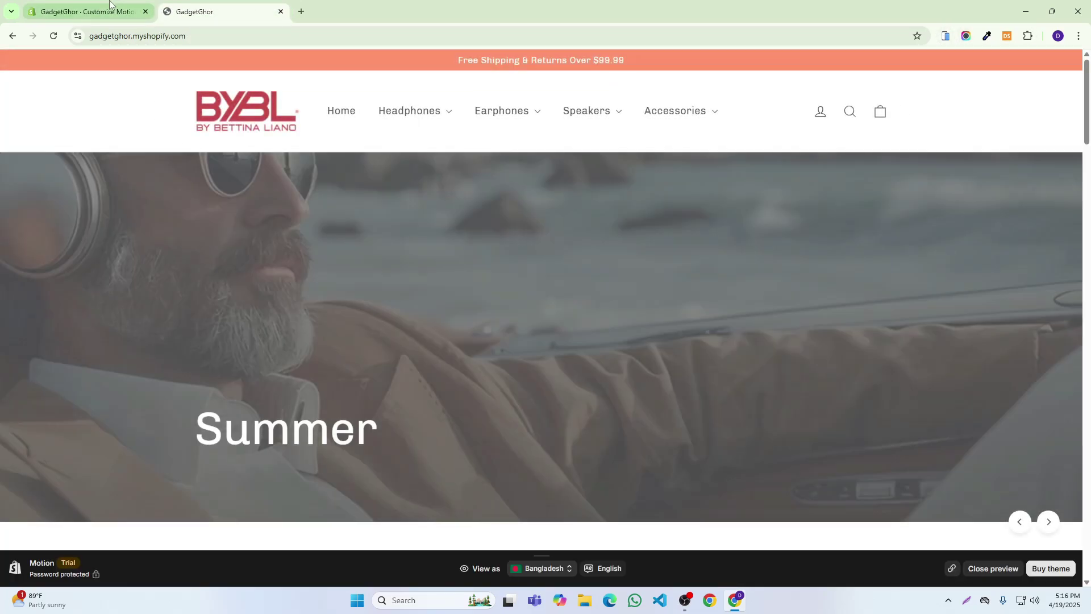
# Step: Back in the theme editor, link the "Two line slide titles." slide to All collections
pyautogui.click(108, 10)
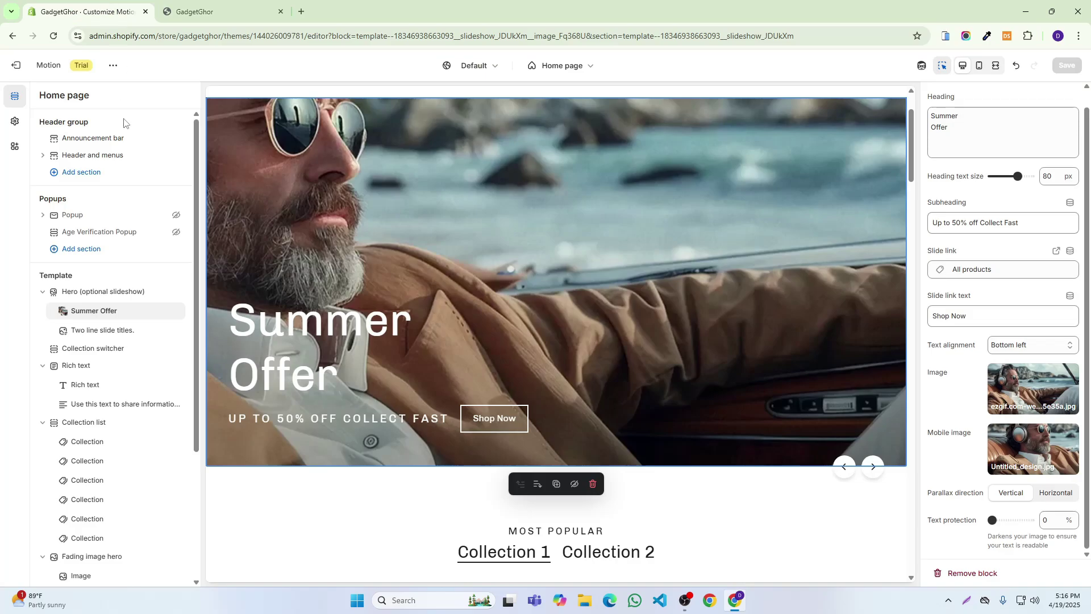
pyautogui.click(88, 332)
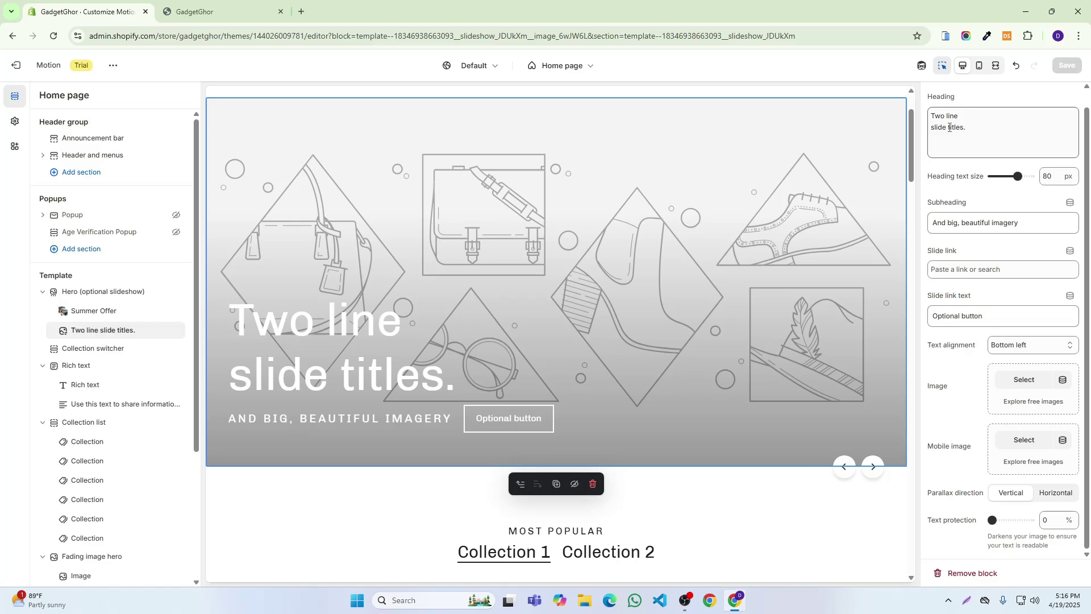
pyautogui.click(981, 222)
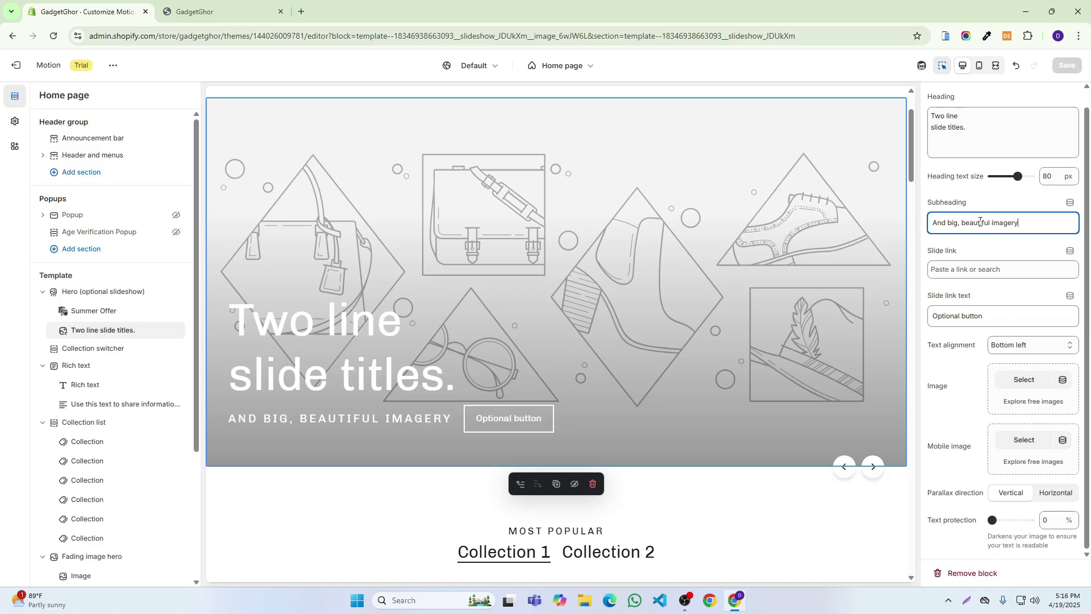
pyautogui.click(955, 270)
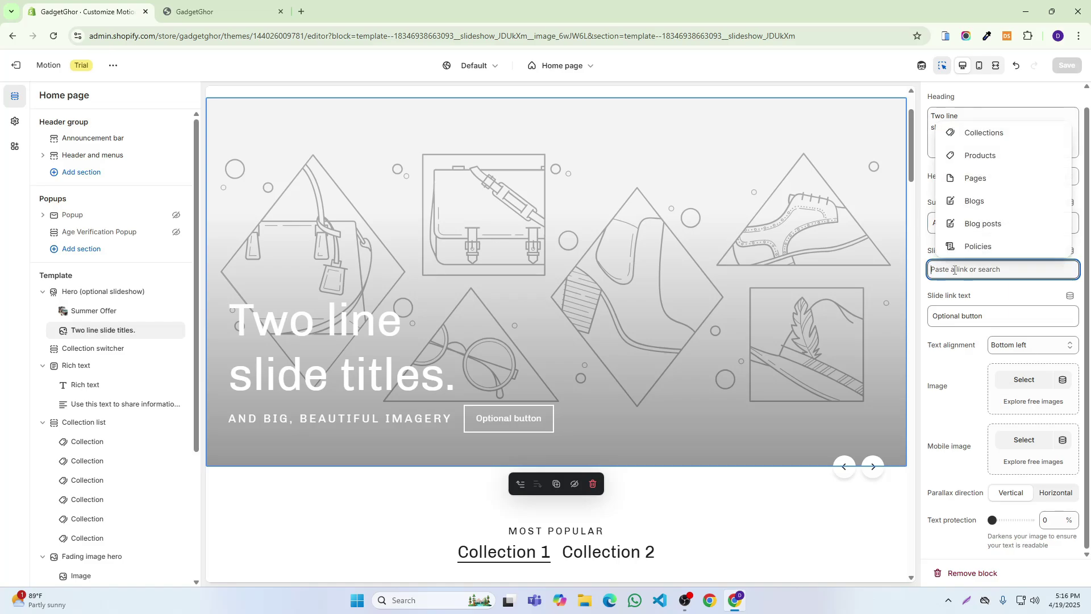
pyautogui.click(979, 134)
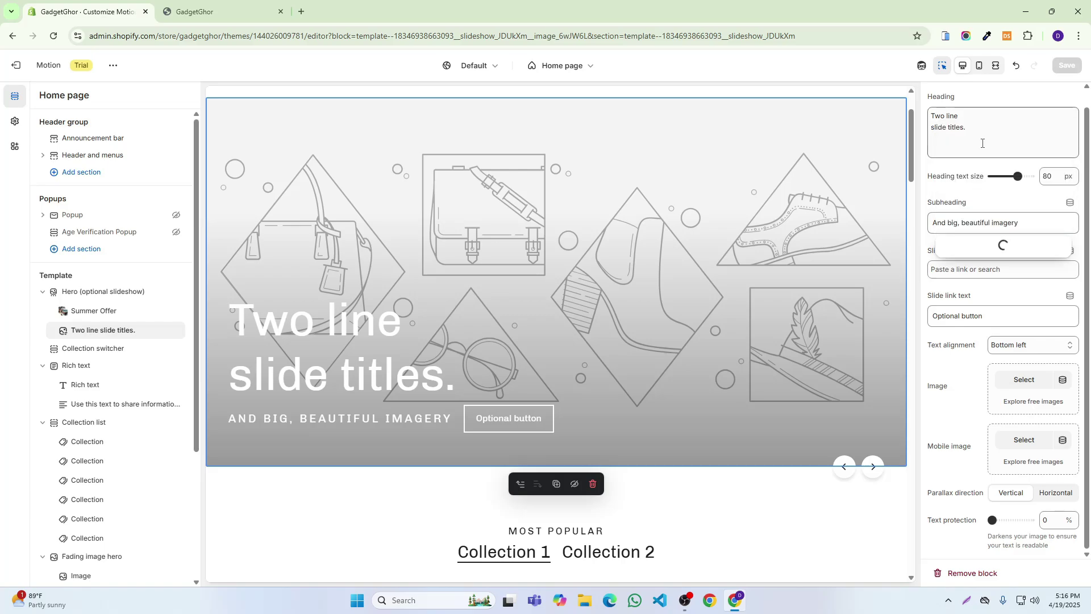
# Step: Set the second hero slide's link text to "Shop Now"
pyautogui.click(982, 320)
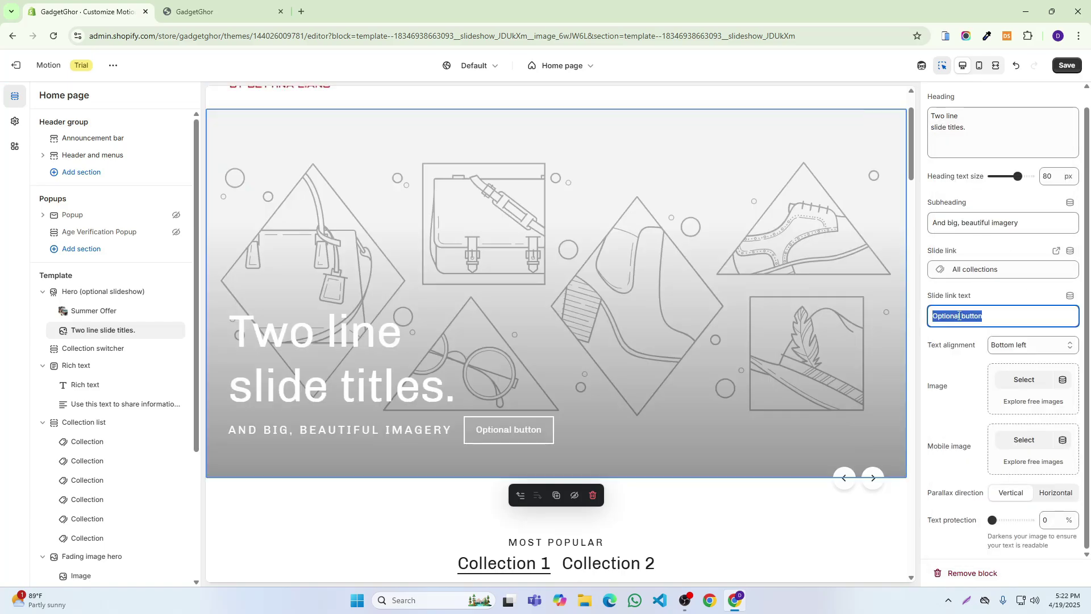
pyautogui.doubleClick(959, 316)
pyautogui.press('BackSpace')
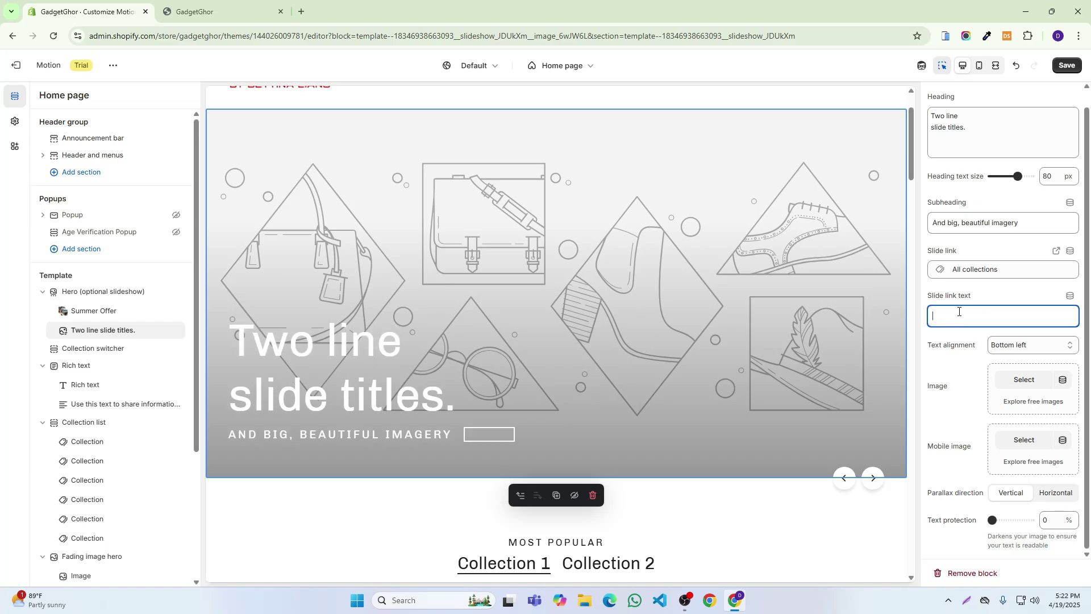
pyautogui.write('Shop Now')
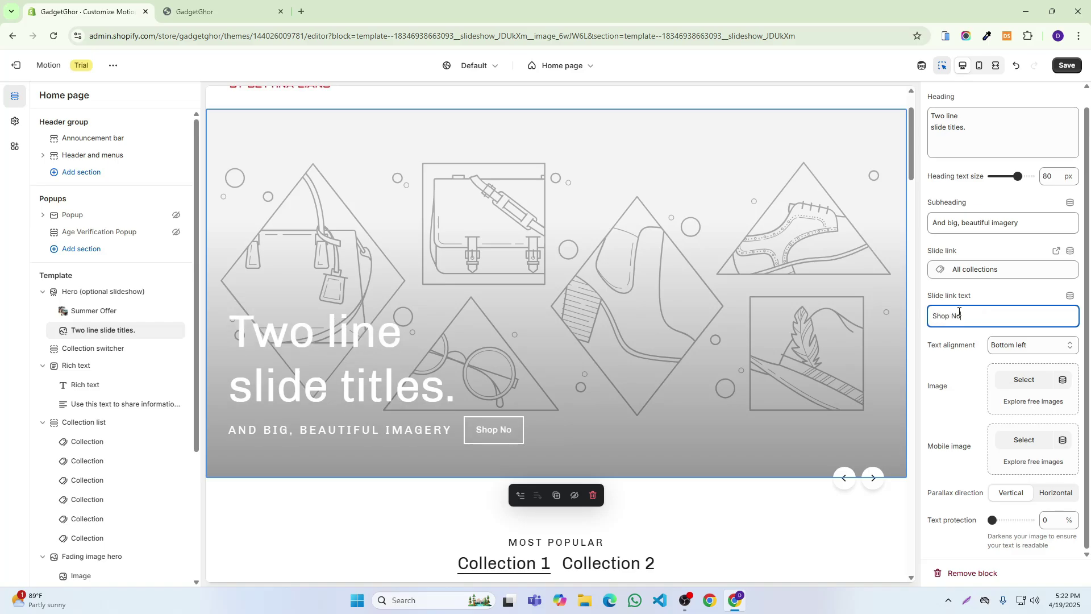
# Step: Upload ezgif.com-webp-to-jpg-converter_-_2025-02-23T082316.473.jpg from the Desktop's Movies folder as the "Two line slide titles." slide's desktop image
pyautogui.click(1018, 389)
pyautogui.click(528, 222)
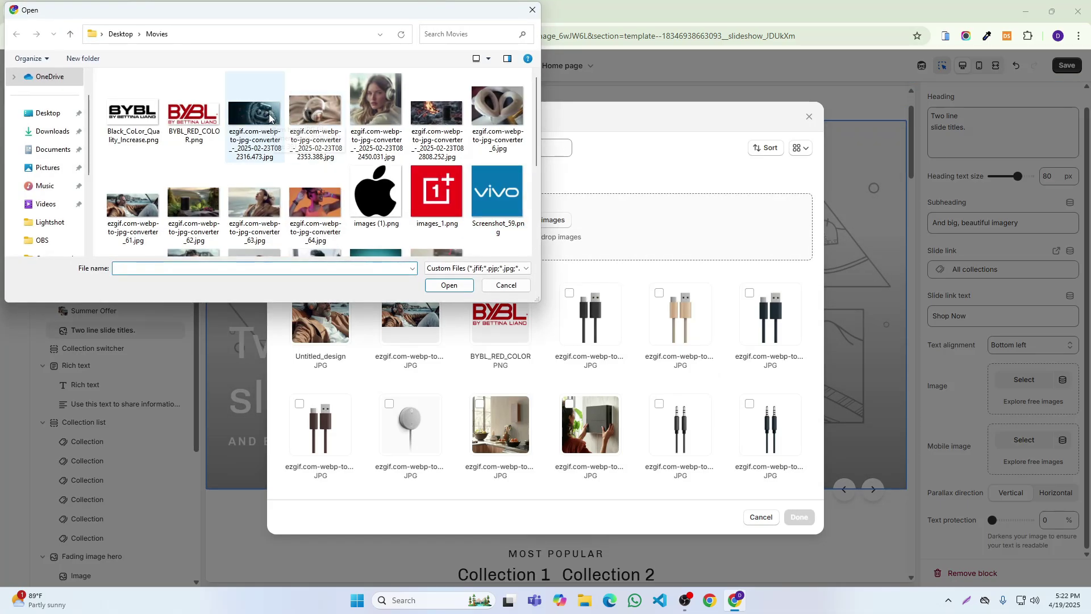
pyautogui.click(264, 120)
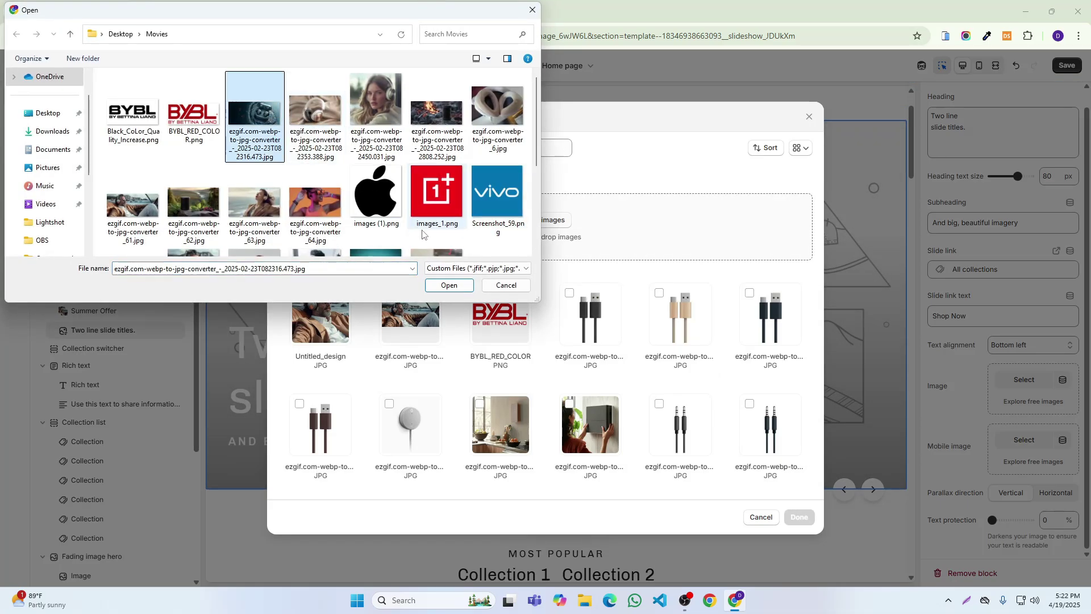
pyautogui.click(438, 287)
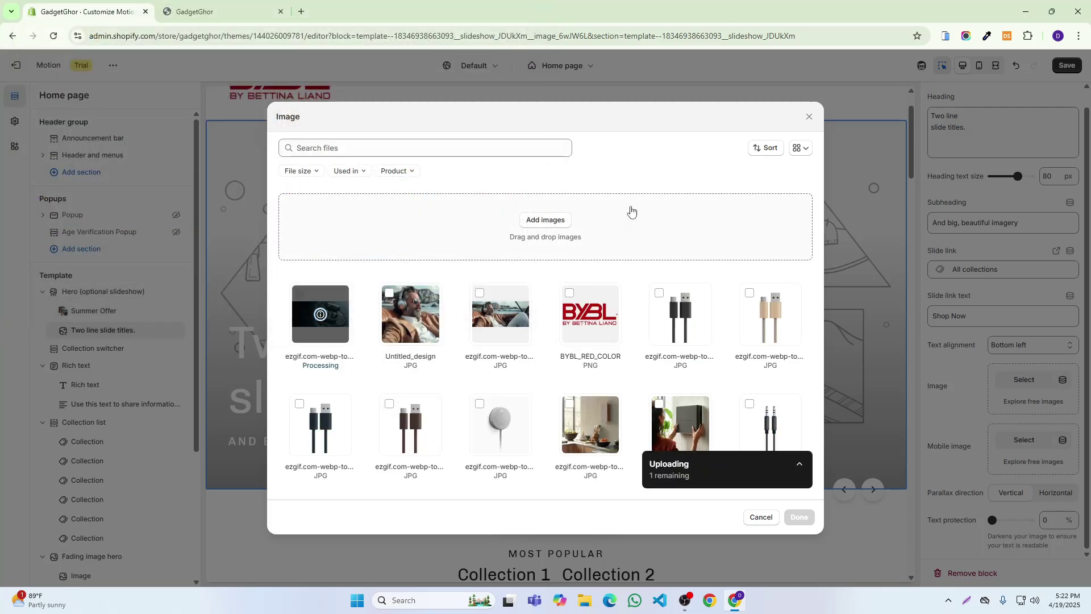
pyautogui.click(799, 516)
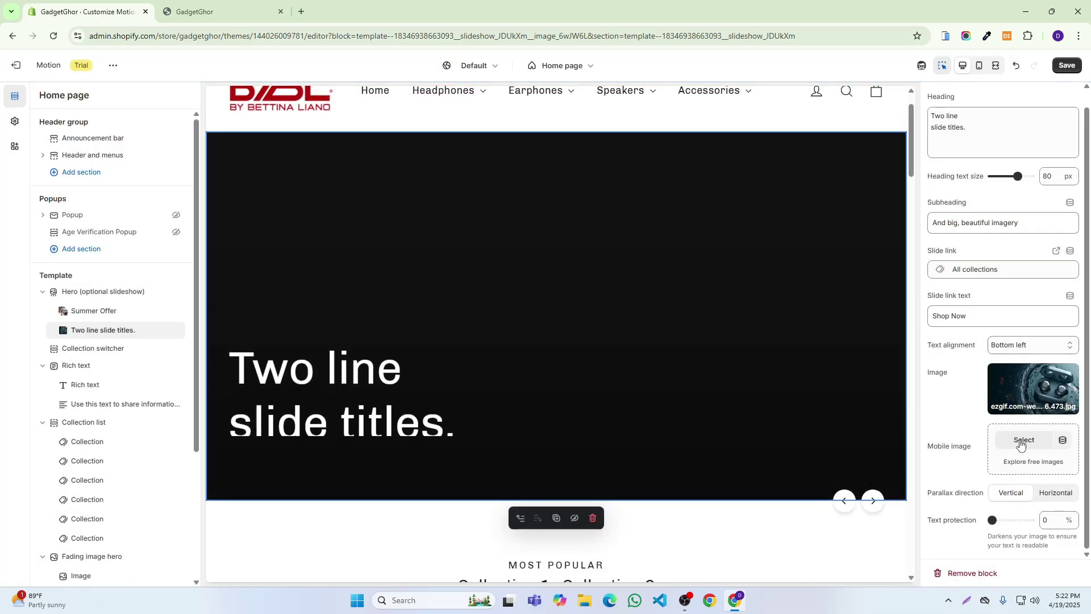
# Step: Use the same newly uploaded earbuds picture as the second slide's mobile image and save the theme
pyautogui.click(1023, 441)
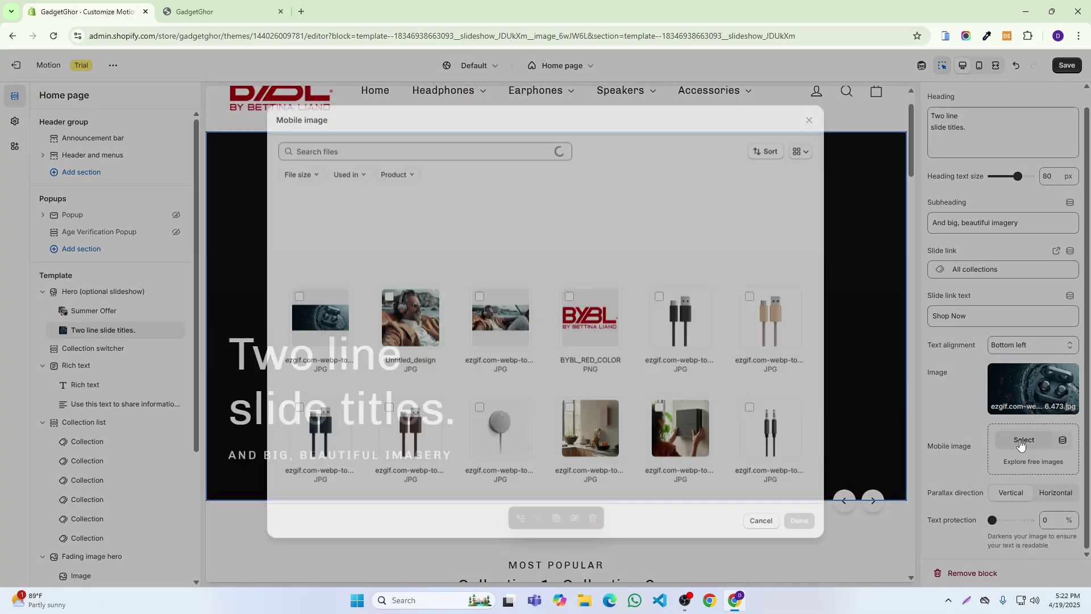
pyautogui.click(299, 293)
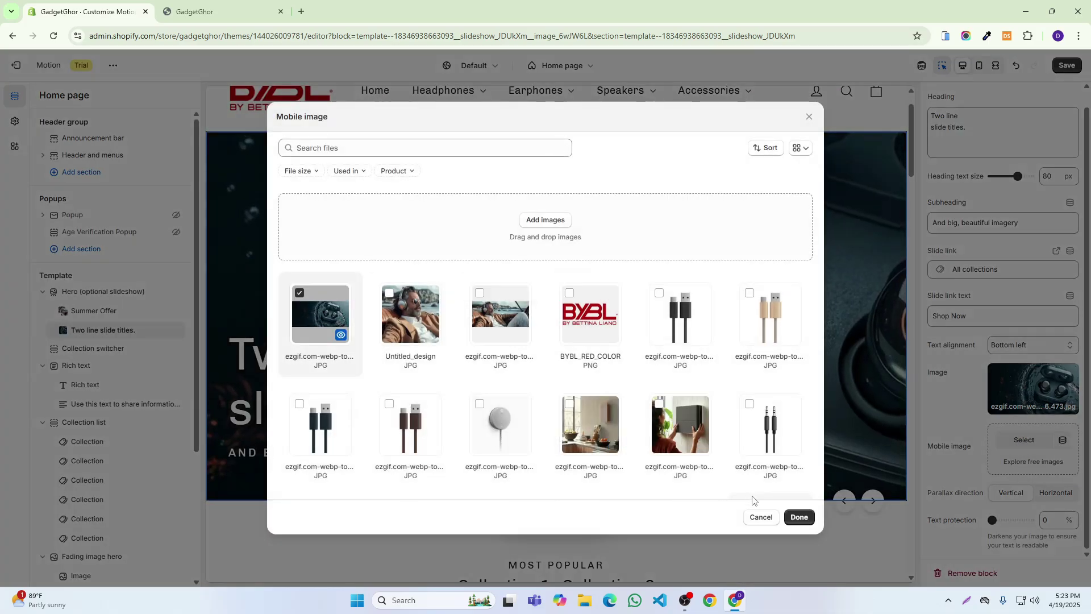
pyautogui.click(798, 517)
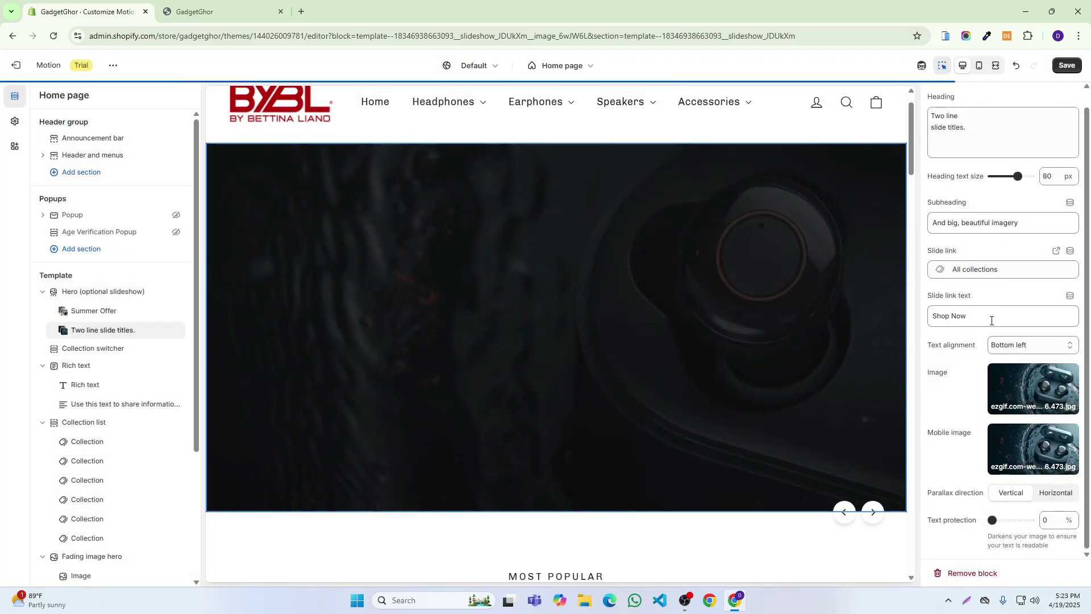
pyautogui.click(1071, 67)
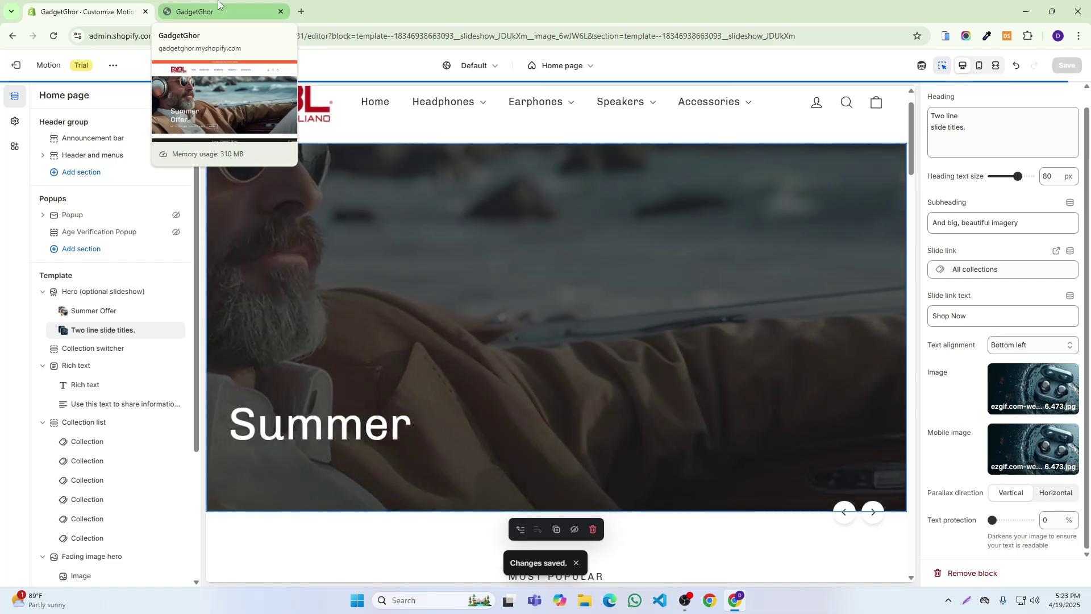
# Step: Switch to the storefront preview and check the second hero slide in the mobile simulator
pyautogui.click(218, 4)
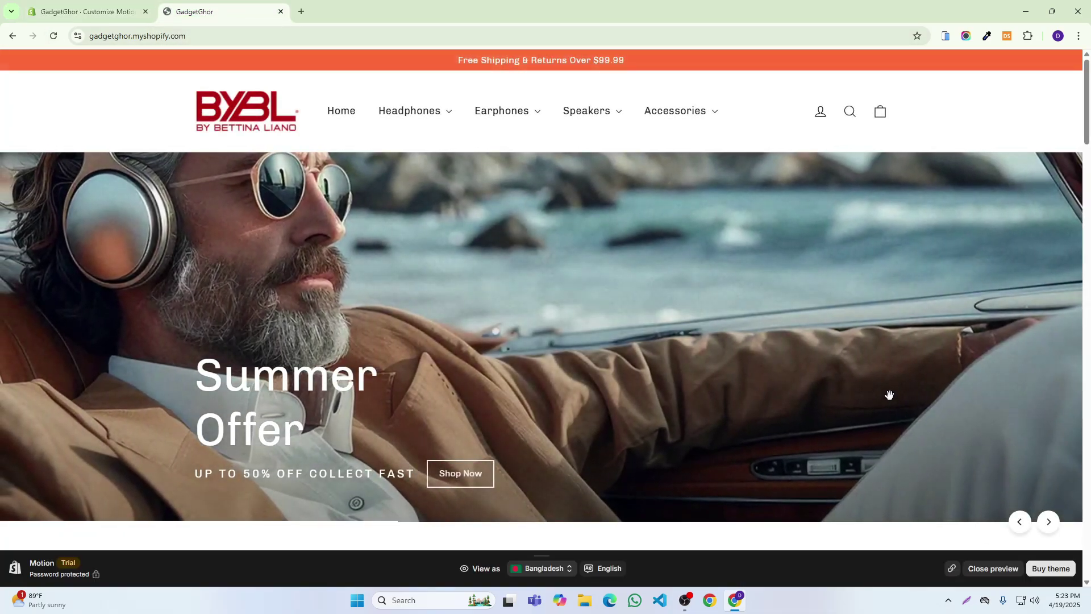
pyautogui.click(946, 36)
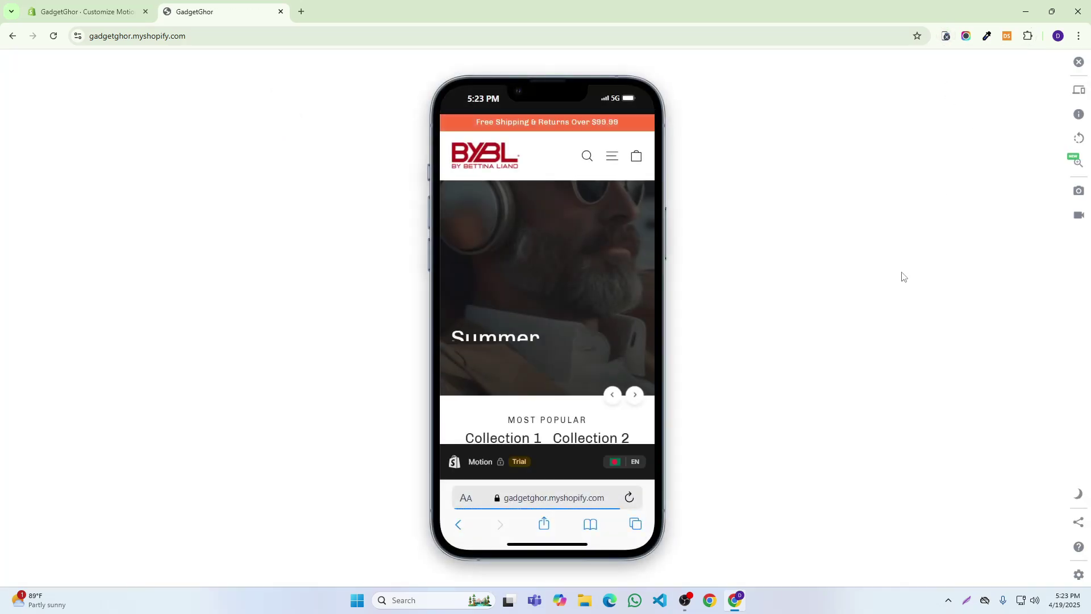
pyautogui.click(631, 396)
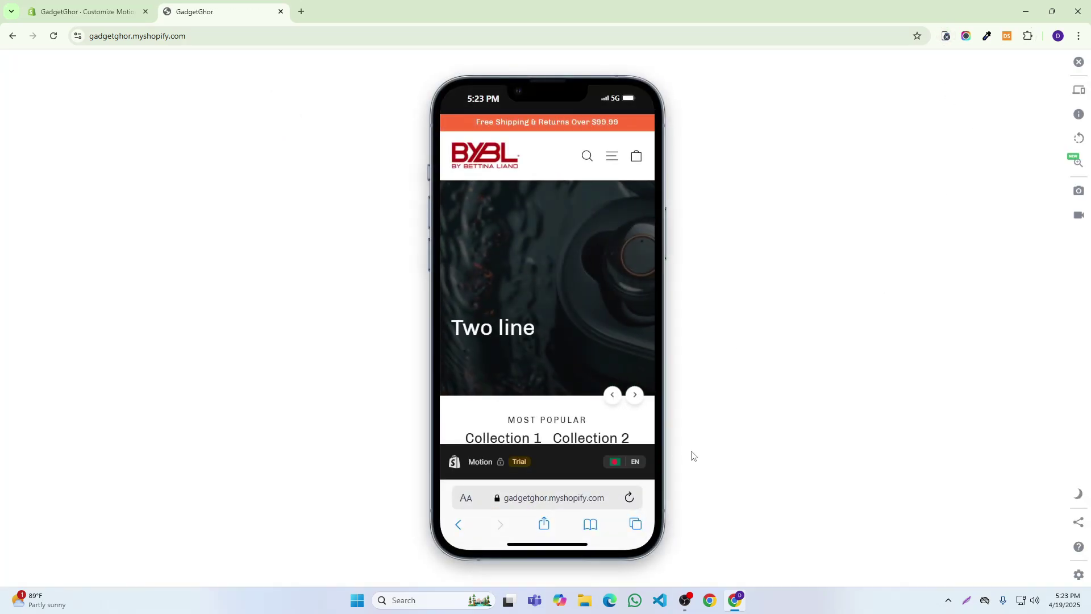
# Step: Back in the theme editor, open the Hero (optional slideshow) section's settings and its desktop height options
pyautogui.hotkey('ctrl', 'Tab')
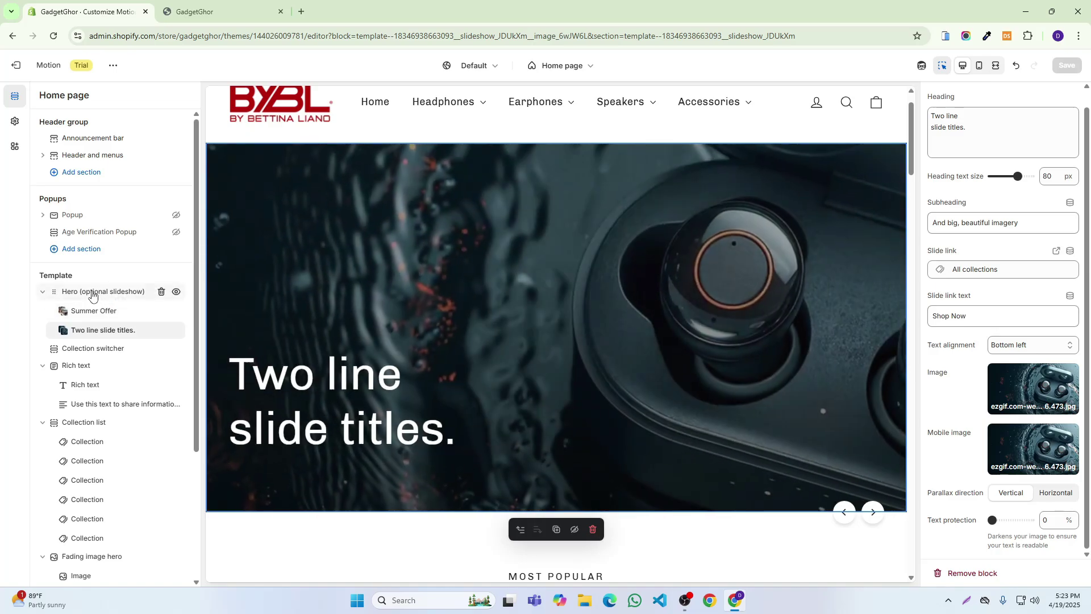
pyautogui.click(92, 293)
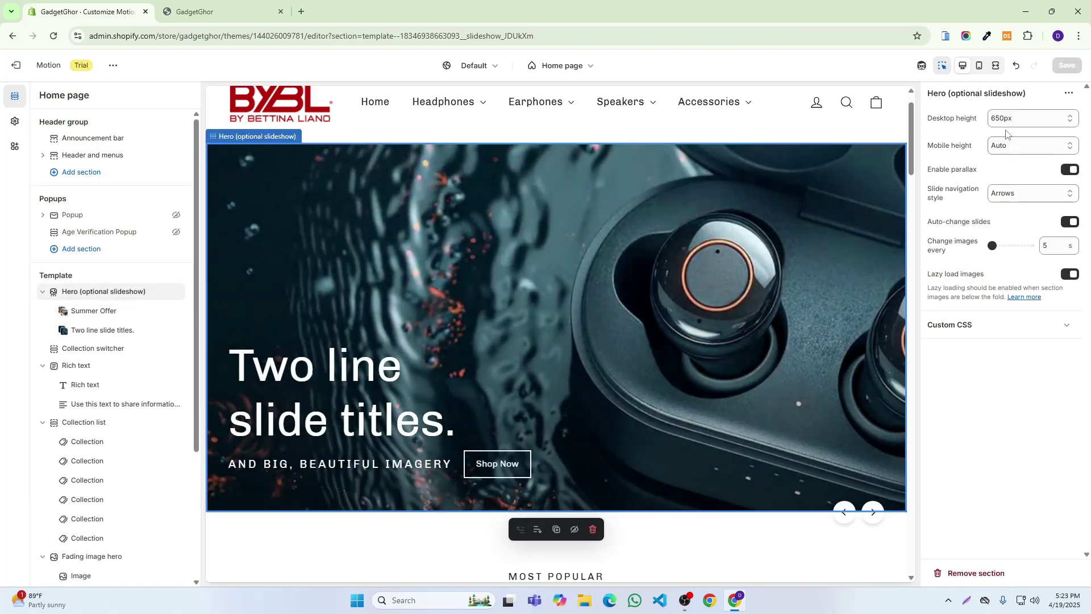
pyautogui.click(1021, 118)
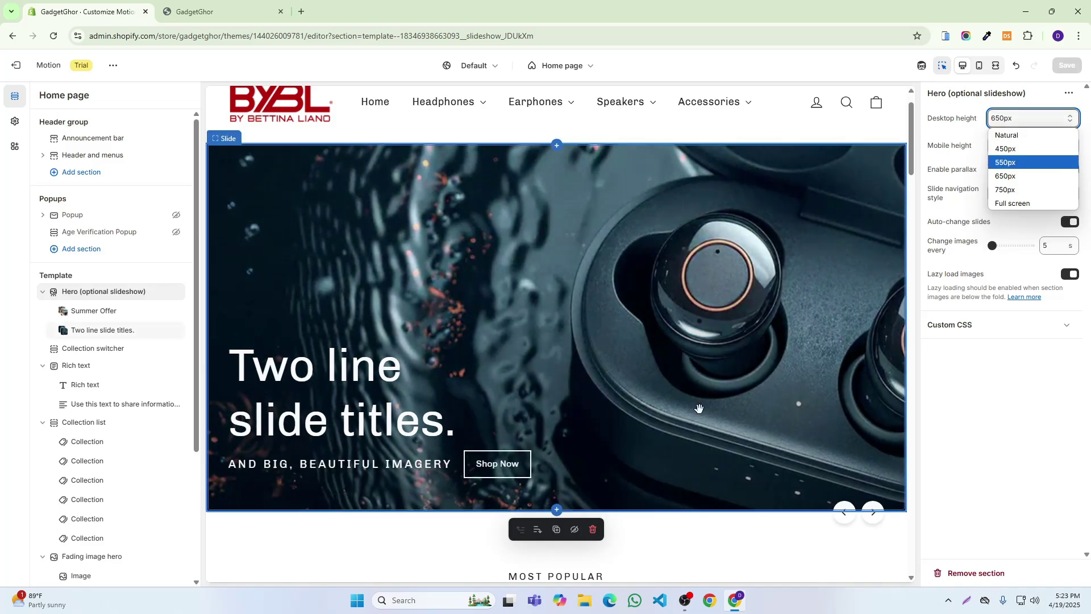
# Step: In the desktop storefront preview, mark out part of the hero's height with the screenshot tool and dismiss the selection
pyautogui.click(254, 8)
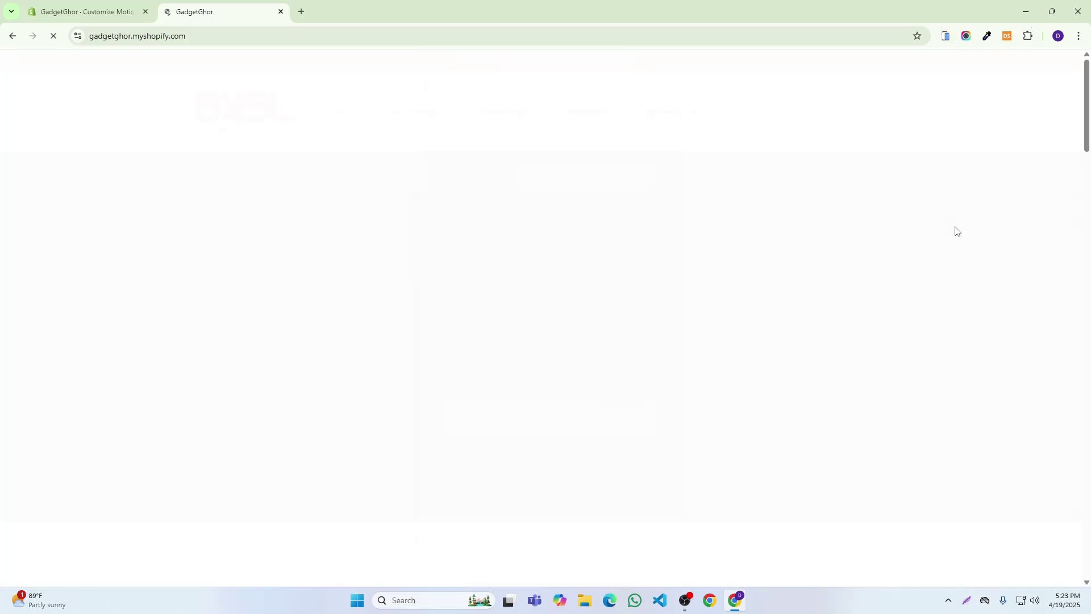
pyautogui.scroll(-1, 814, 316)
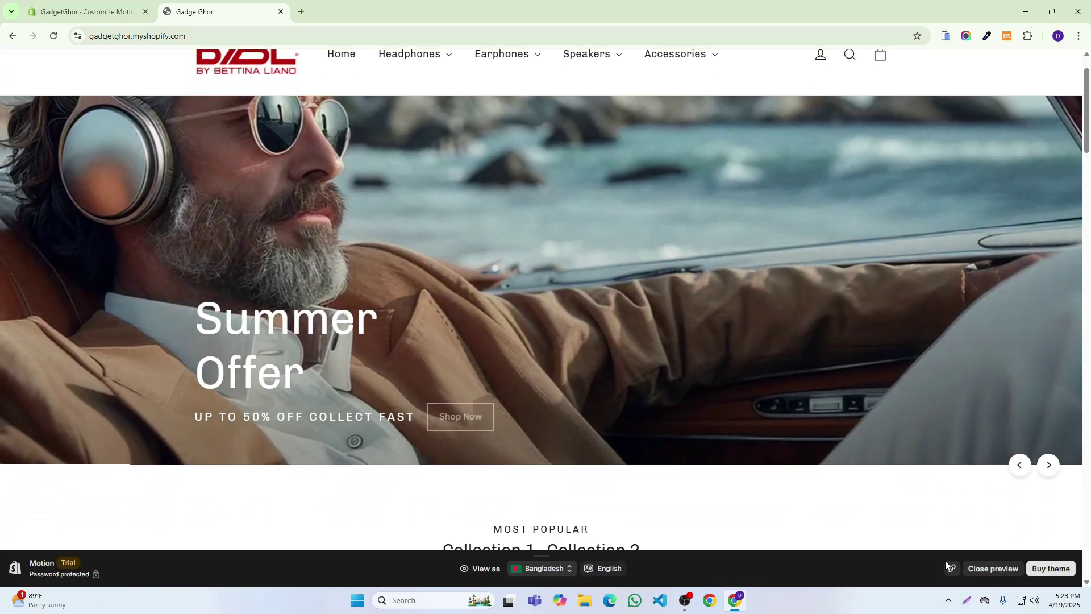
pyautogui.click(968, 603)
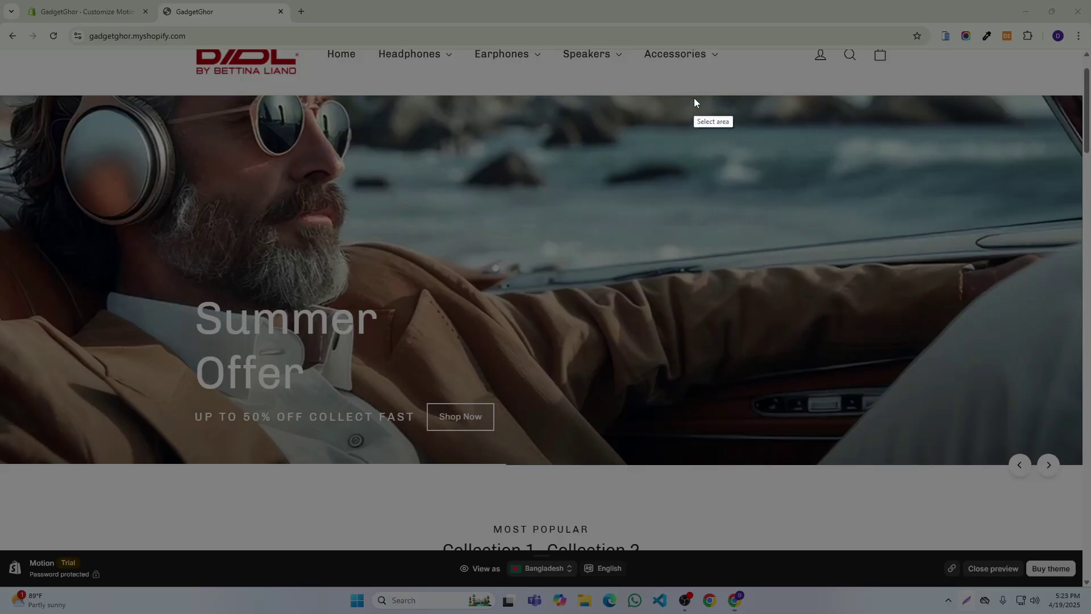
pyautogui.moveTo(692, 96); pyautogui.dragTo(713, 353)
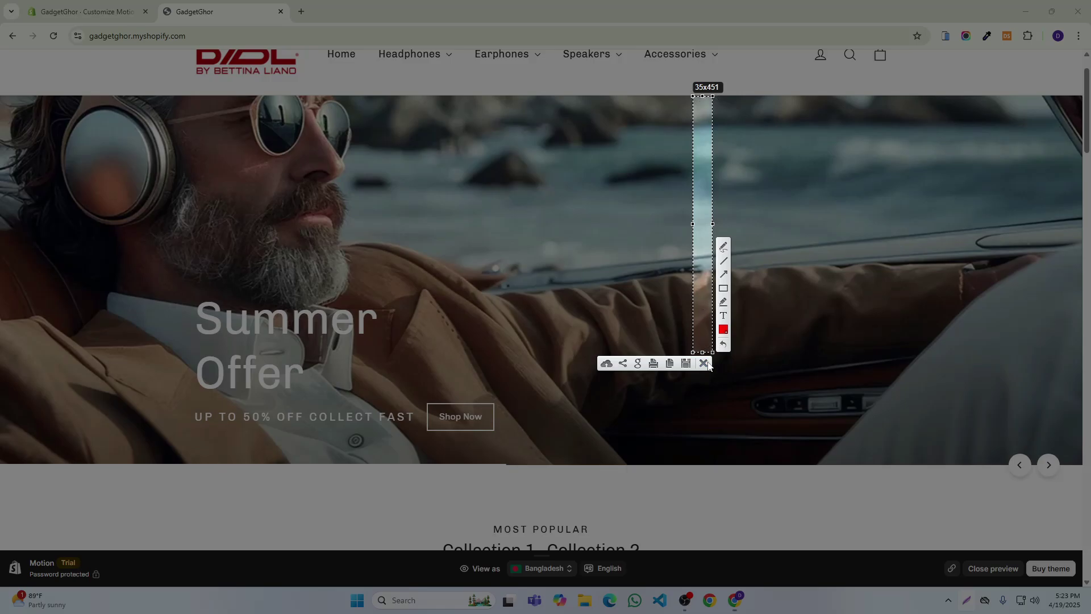
pyautogui.press('Escape')
# Step: Back in the theme editor, try a hero desktop height of 450px, save the theme and reload the storefront preview
pyautogui.hotkey('ctrl', 'Tab')
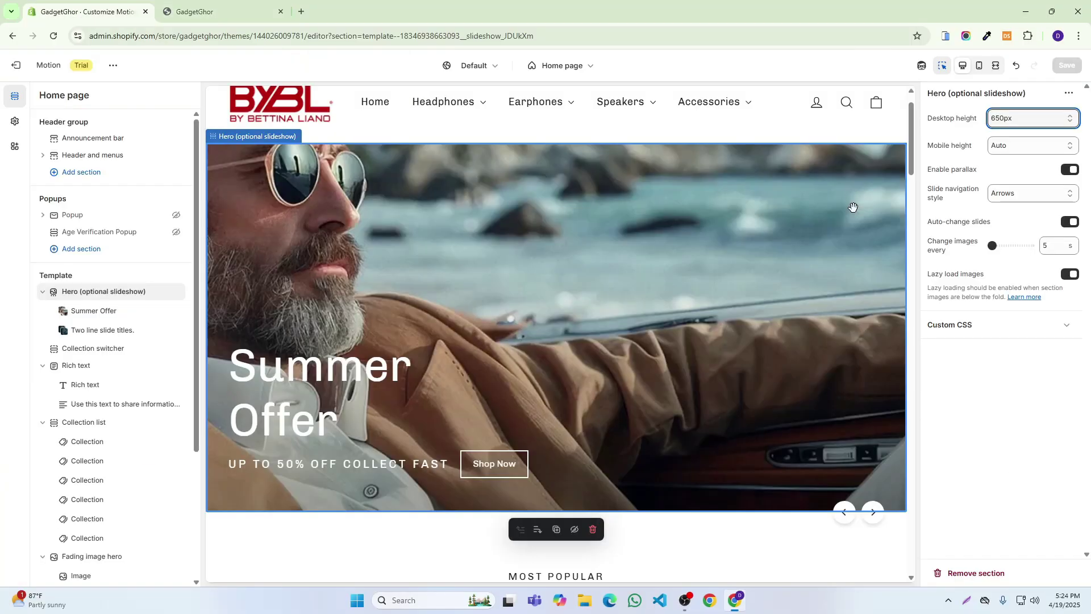
pyautogui.click(1016, 119)
pyautogui.click(1006, 149)
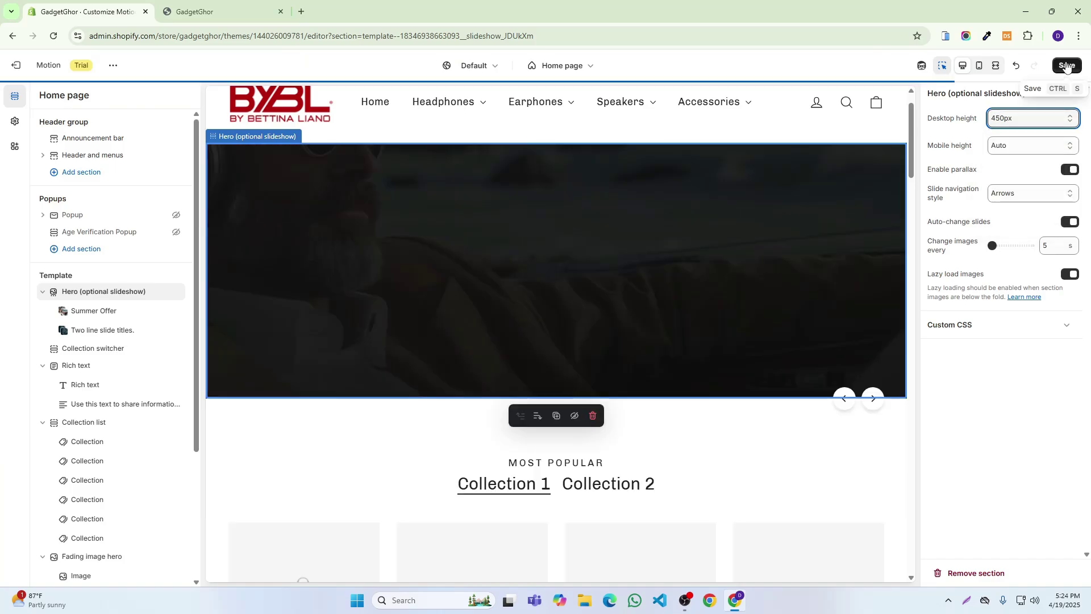
pyautogui.click(1067, 66)
pyautogui.click(226, 7)
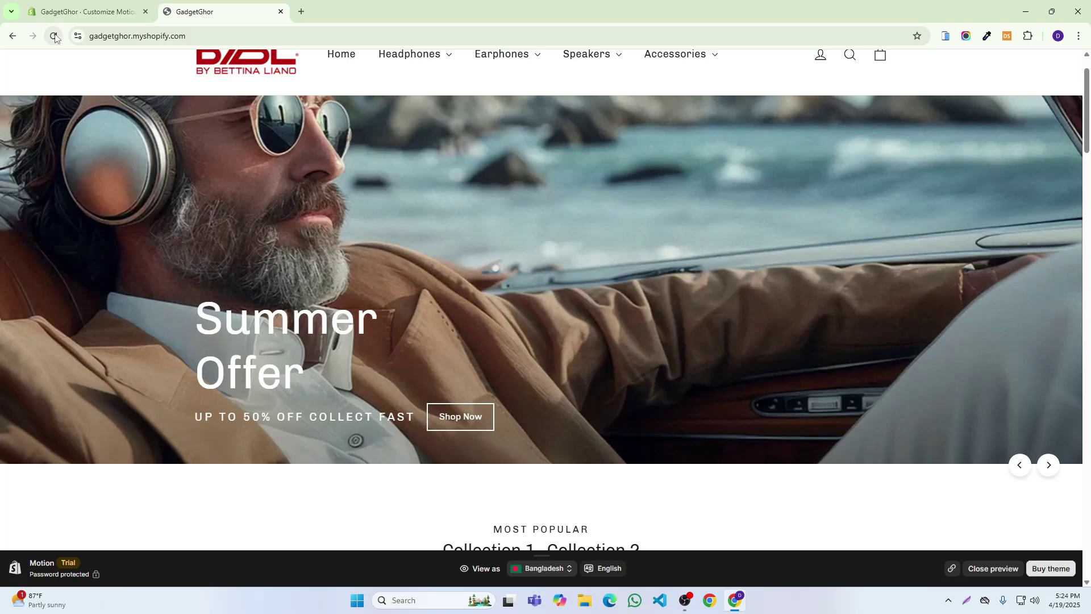
pyautogui.click(54, 36)
# Step: Back in the theme editor, try the Full screen desktop height for the hero, save, and view it in the storefront preview
pyautogui.click(140, 3)
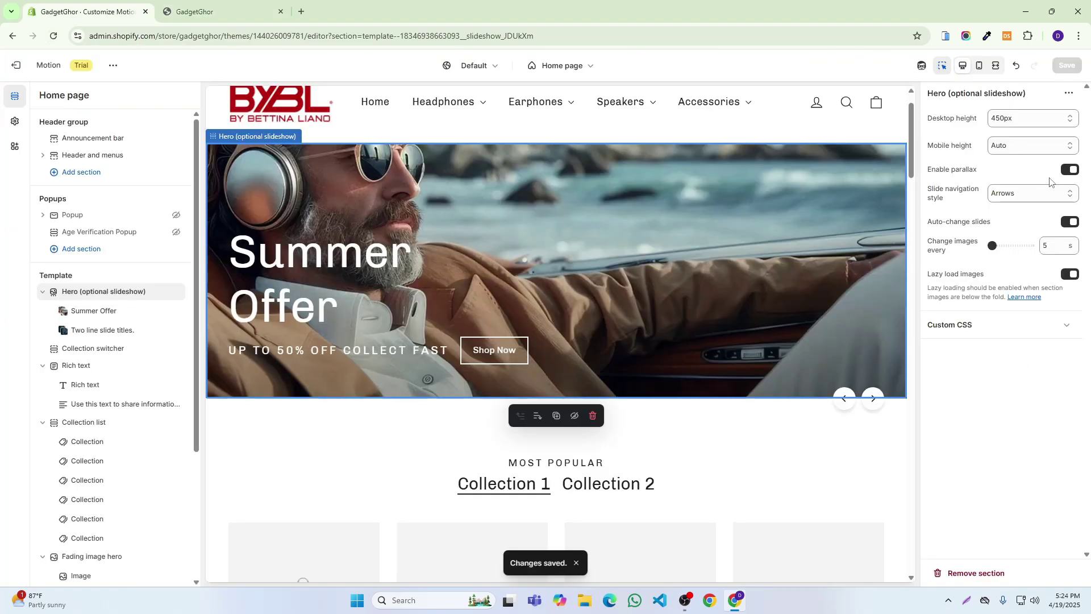
pyautogui.click(1009, 118)
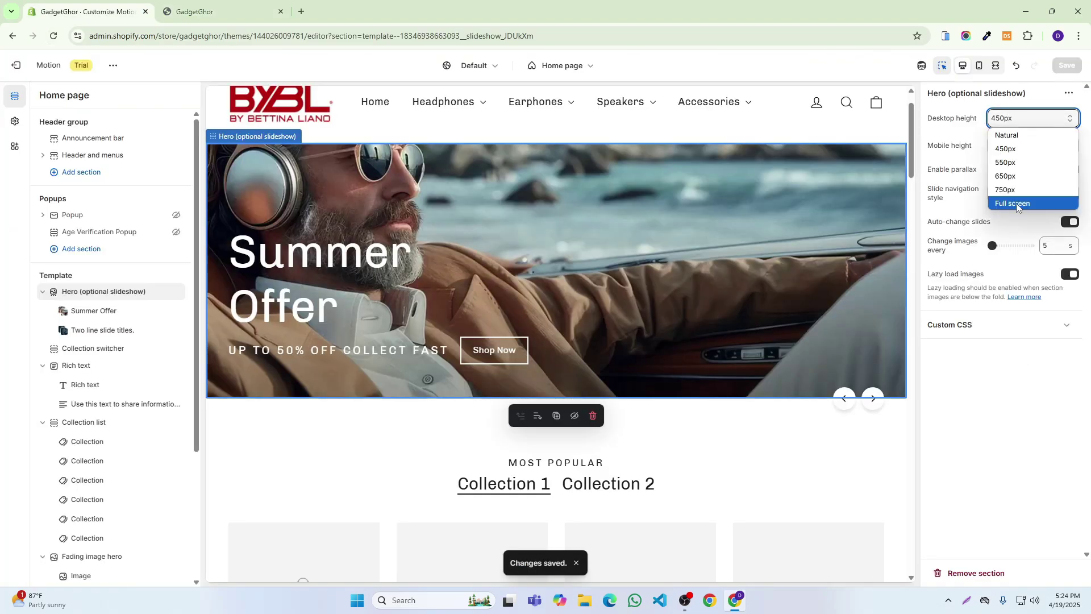
pyautogui.click(1012, 203)
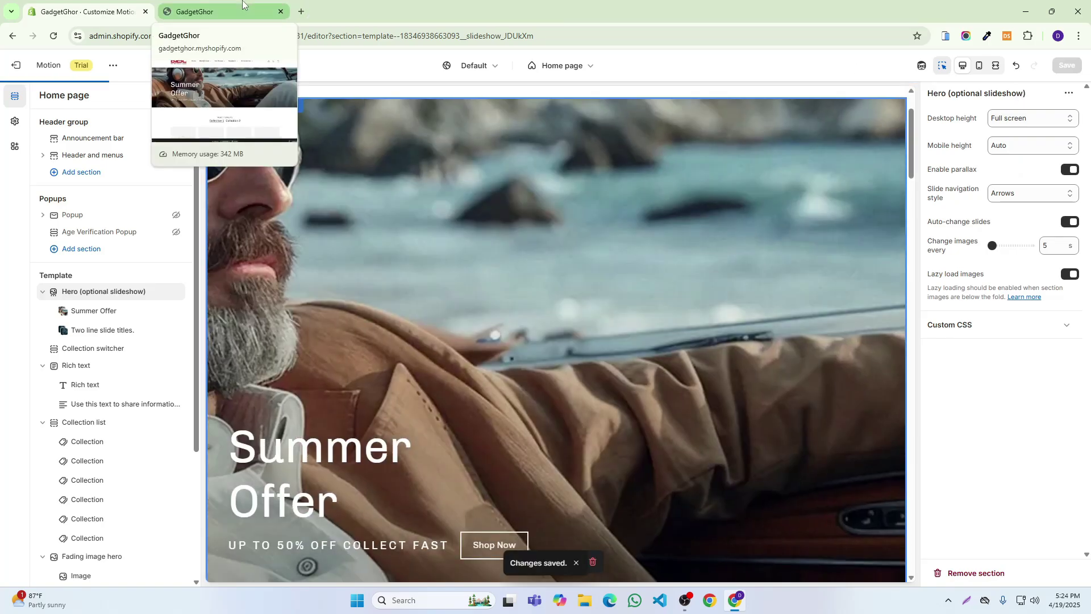
pyautogui.click(243, 6)
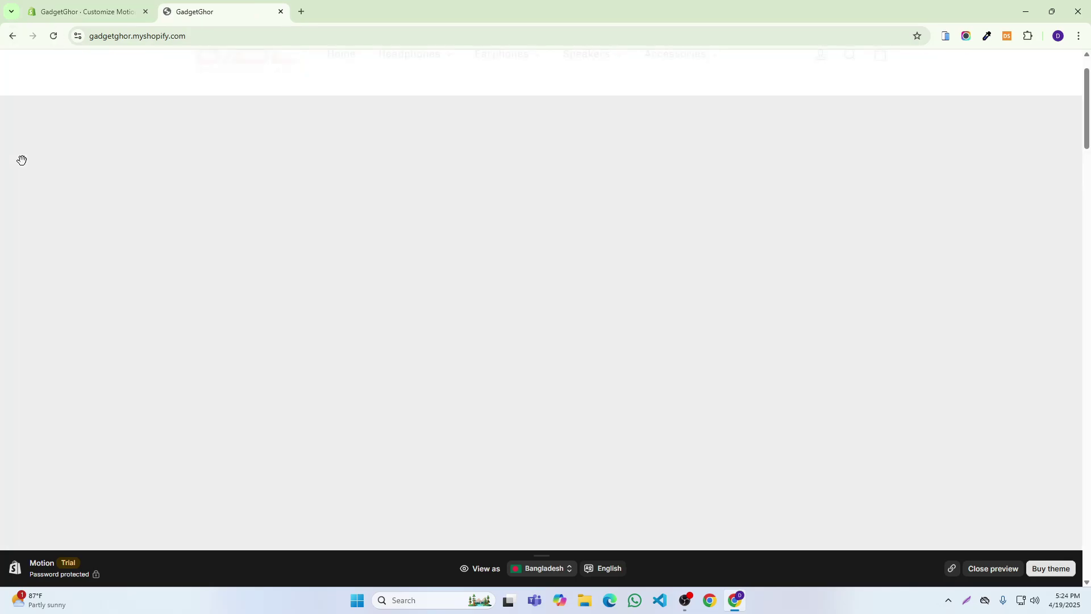
pyautogui.scroll(6, 562, 234)
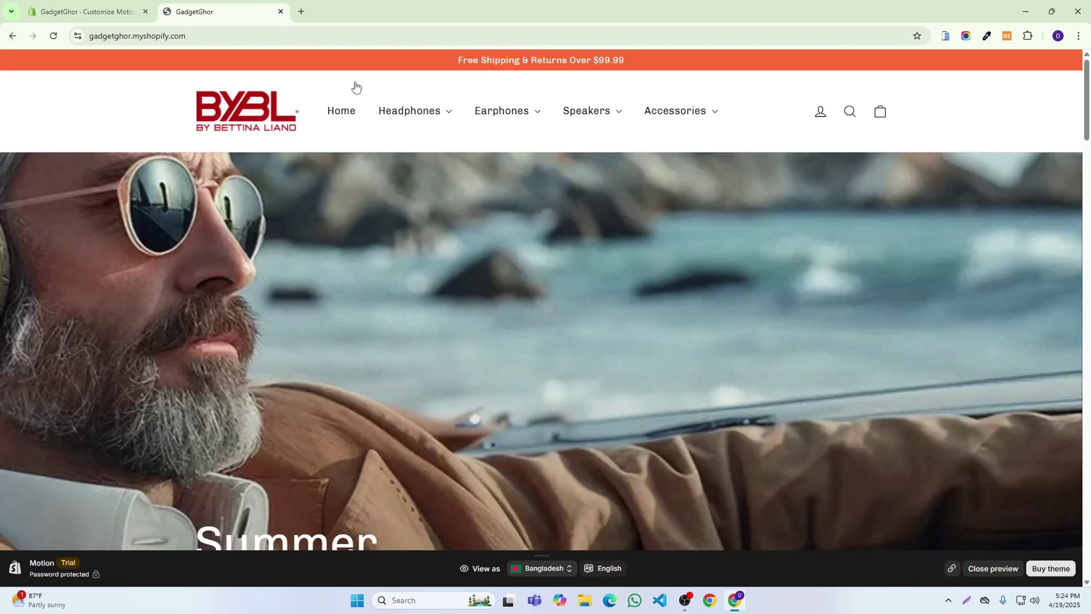
# Step: Back in the theme editor, set the hero's desktop height to 650px and its mobile height to 400px, saving the theme
pyautogui.click(132, 4)
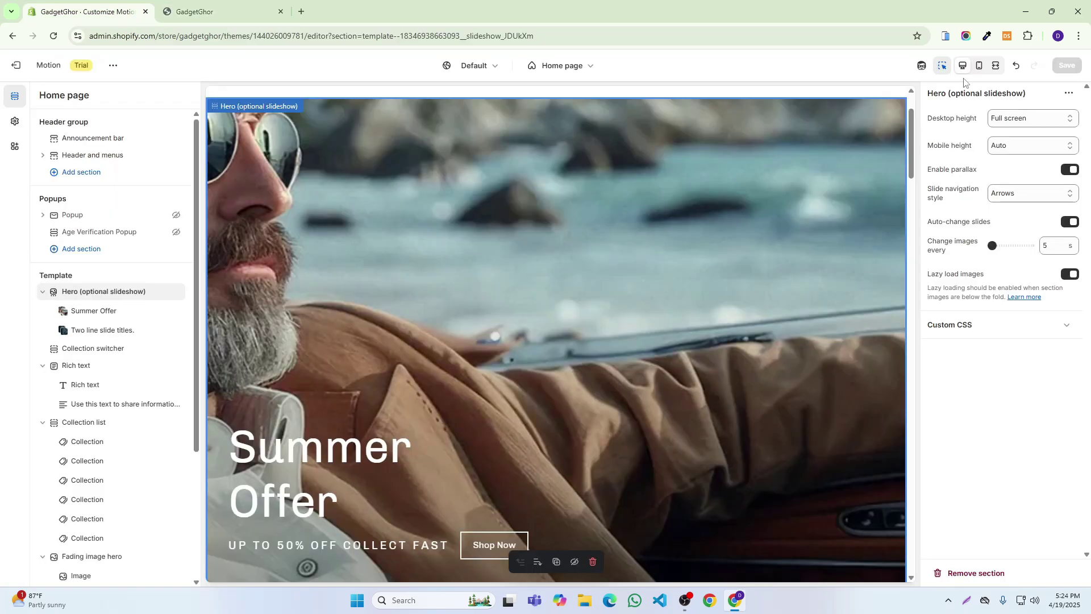
pyautogui.click(1017, 119)
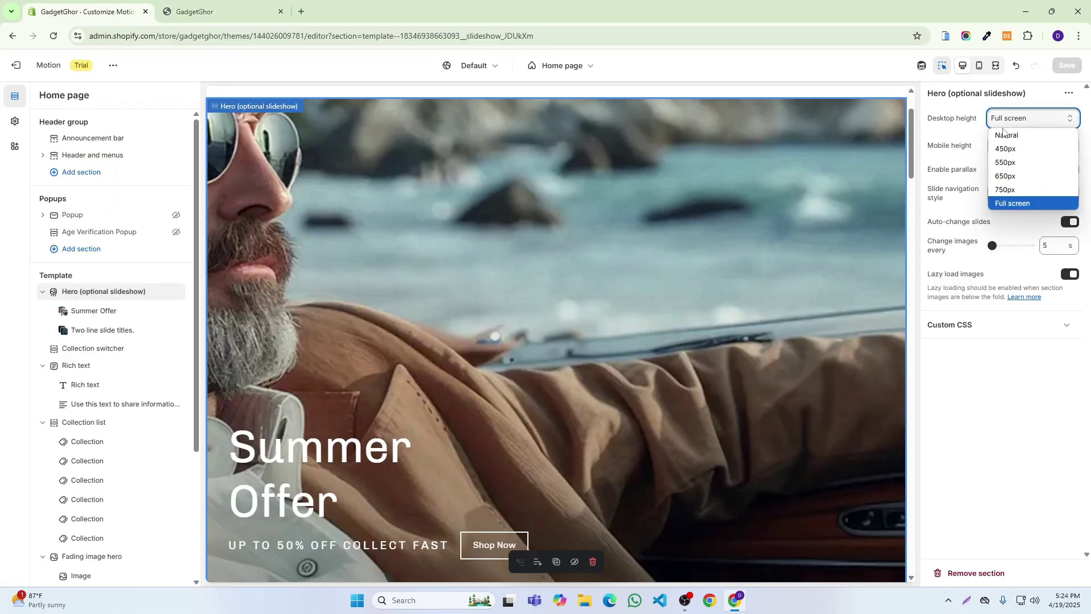
pyautogui.click(1005, 175)
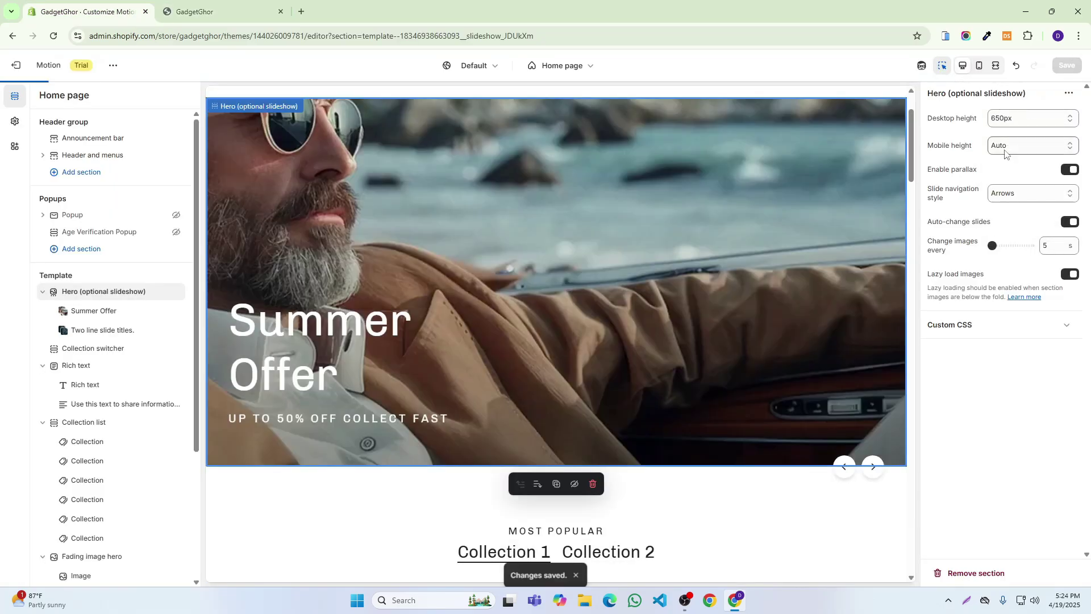
pyautogui.click(1001, 149)
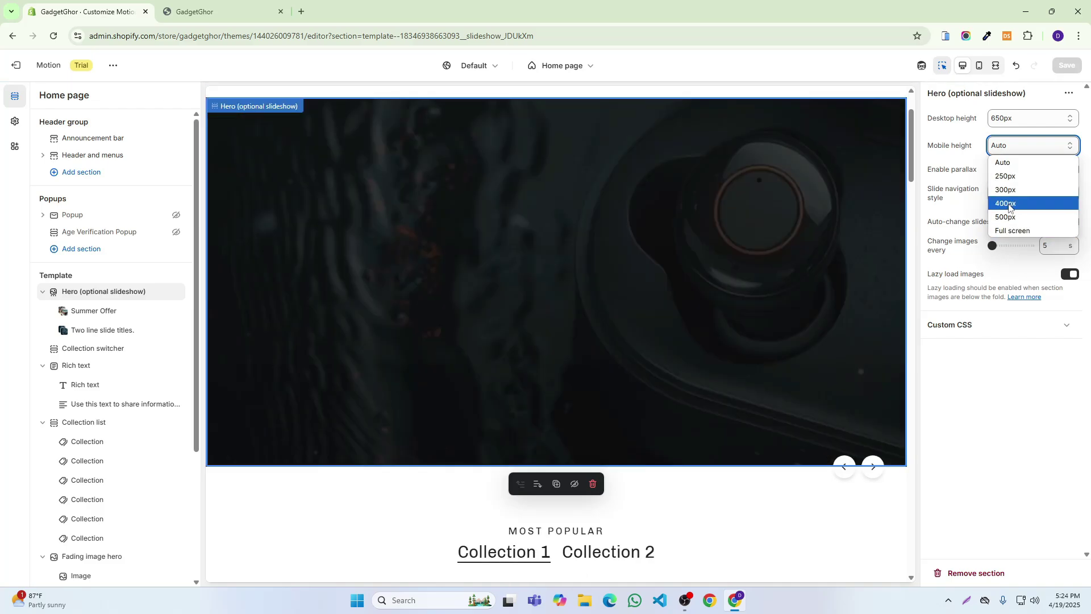
pyautogui.click(1006, 203)
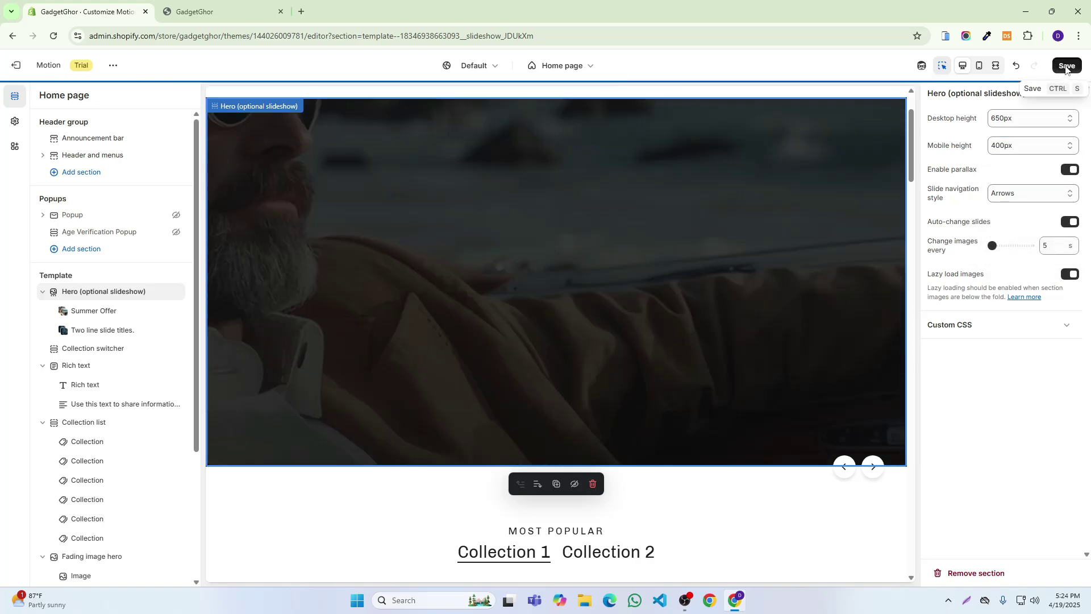
# Step: Check the hero's 400px mobile height in the storefront preview's mobile simulator, reloading the page
pyautogui.hotkey('ctrl', 'Tab')
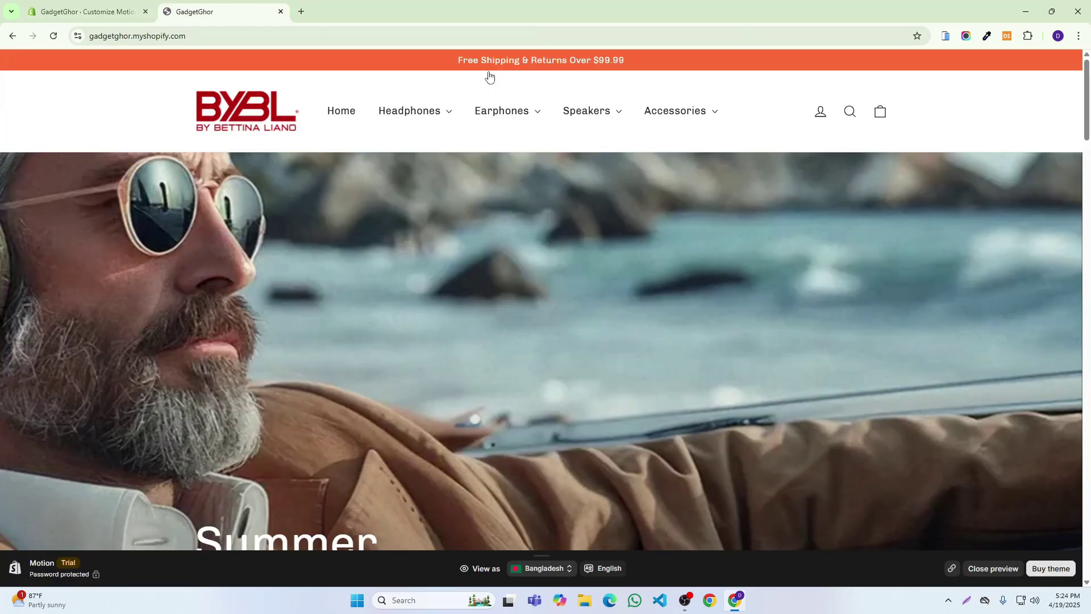
pyautogui.click(946, 36)
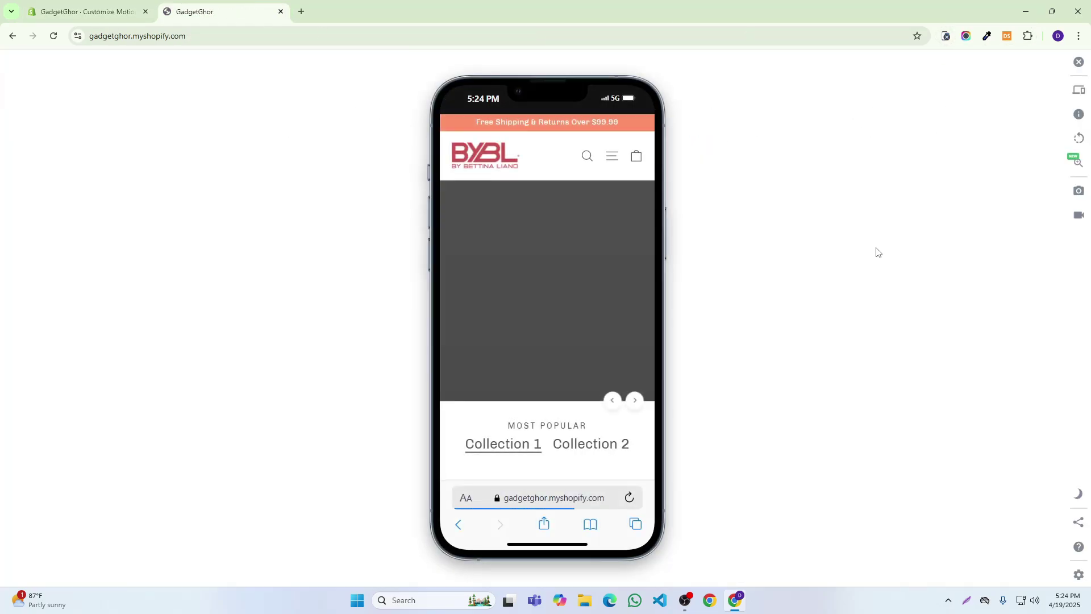
pyautogui.click(53, 37)
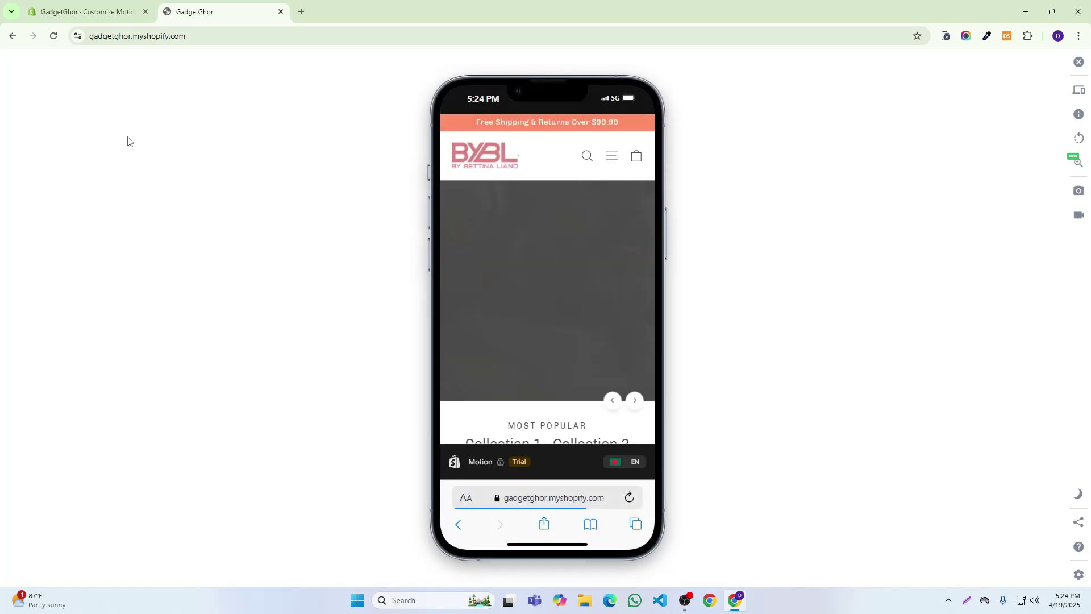
# Step: Back in the theme editor, try a 250px mobile height for the hero, save, and reload the storefront's mobile preview
pyautogui.click(40, 3)
pyautogui.click(1029, 145)
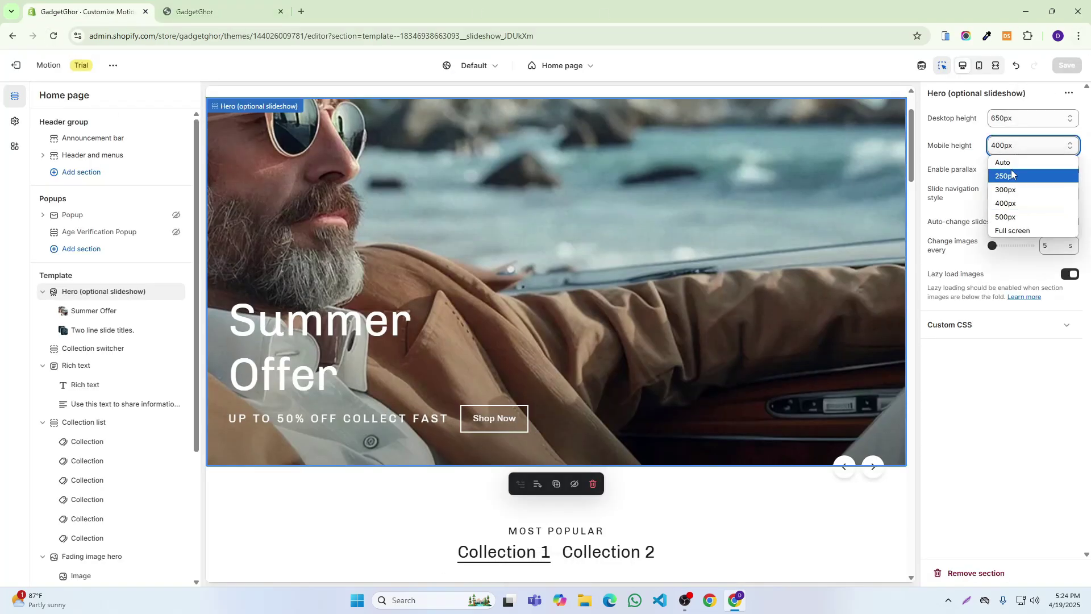
pyautogui.click(1015, 175)
pyautogui.click(1063, 66)
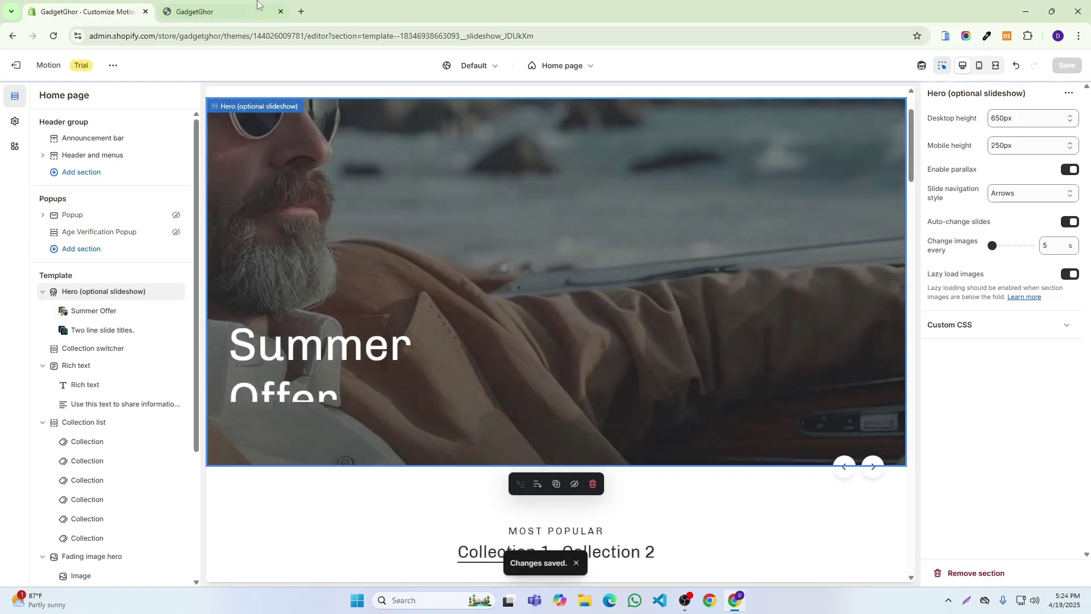
pyautogui.click(226, 14)
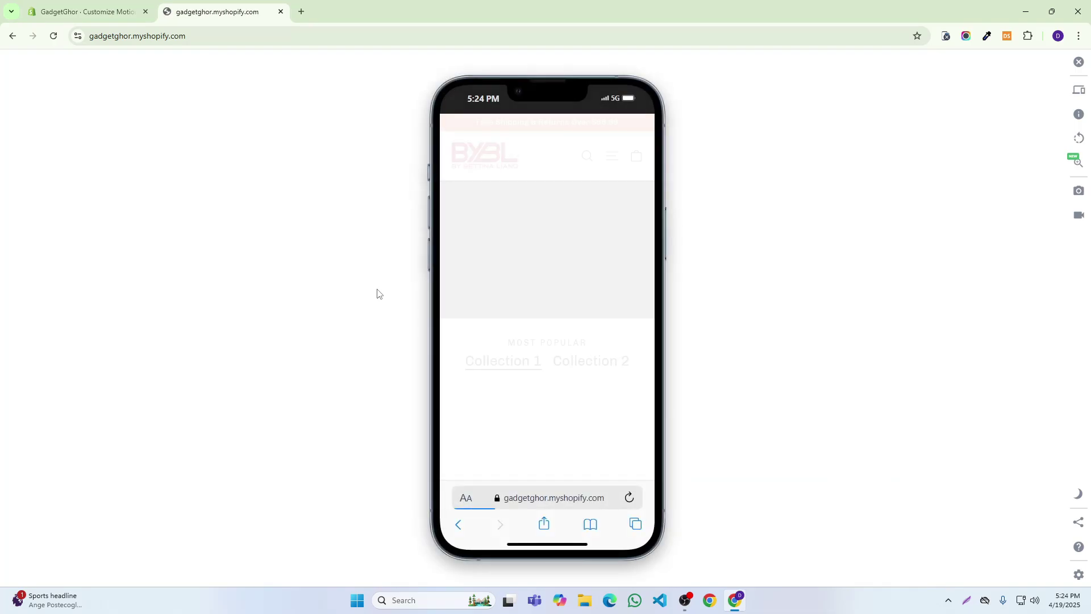
# Step: Back in the theme editor, set the hero's mobile height to Auto and save the theme
pyautogui.click(116, 7)
pyautogui.click(1016, 146)
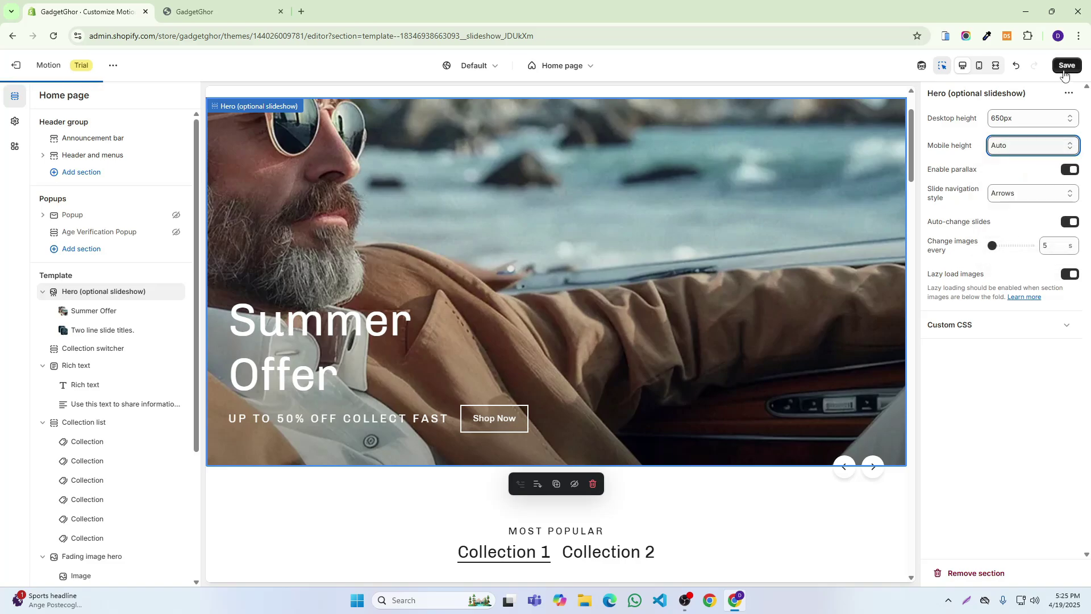
pyautogui.click(1065, 70)
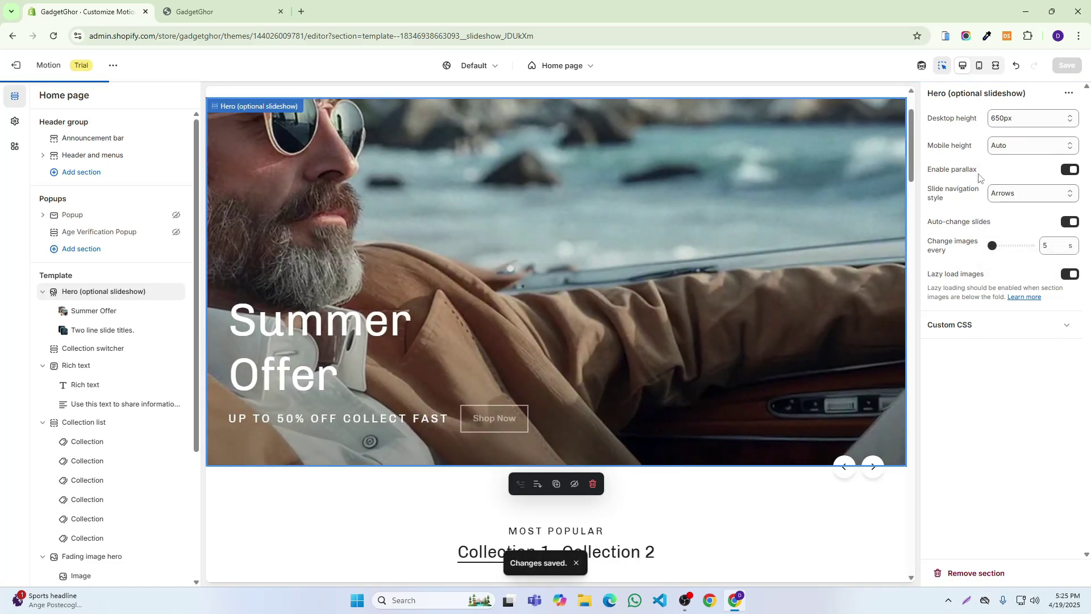
# Step: In the storefront preview's desktop view, examine how the hero images move with parallax while scrolling the page
pyautogui.click(219, 4)
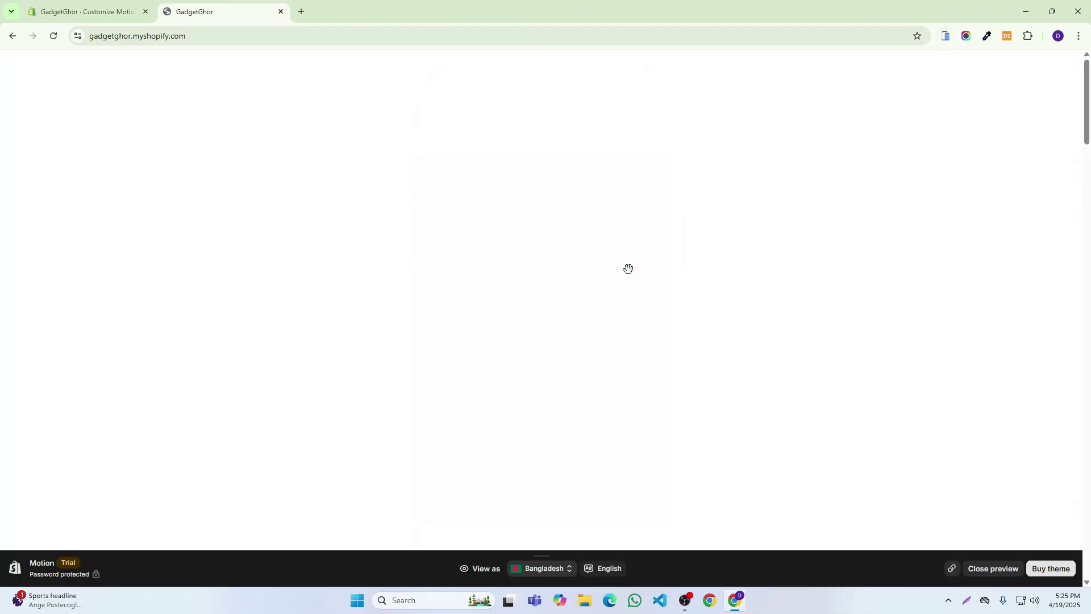
pyautogui.scroll(-2, 580, 287)
pyautogui.scroll(-2, 582, 288)
pyautogui.scroll(4, 582, 288)
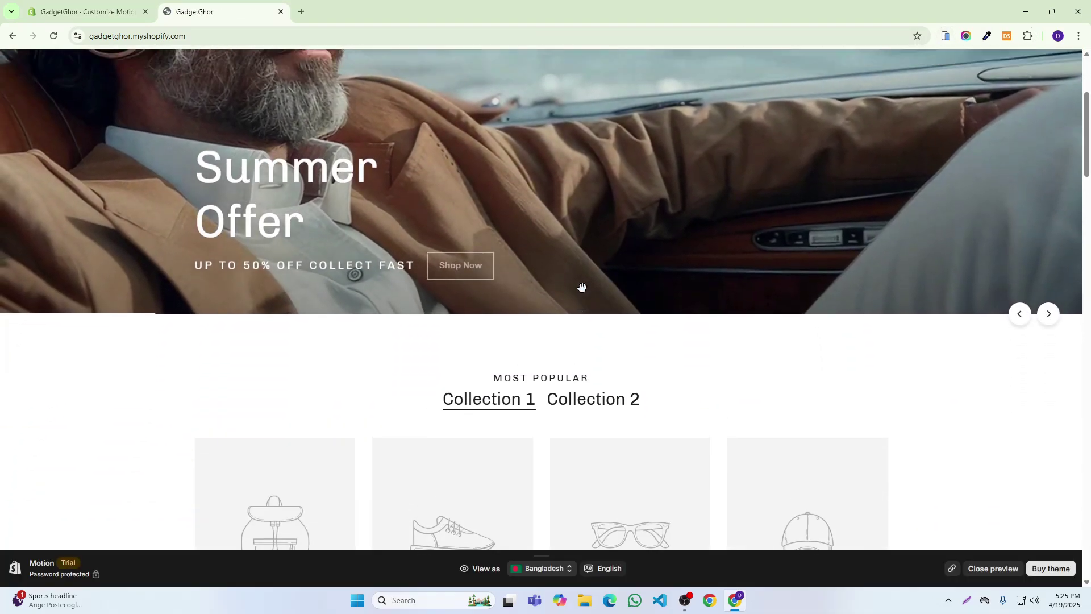
pyautogui.scroll(-3, 582, 285)
pyautogui.scroll(3, 583, 283)
pyautogui.scroll(-1, 584, 282)
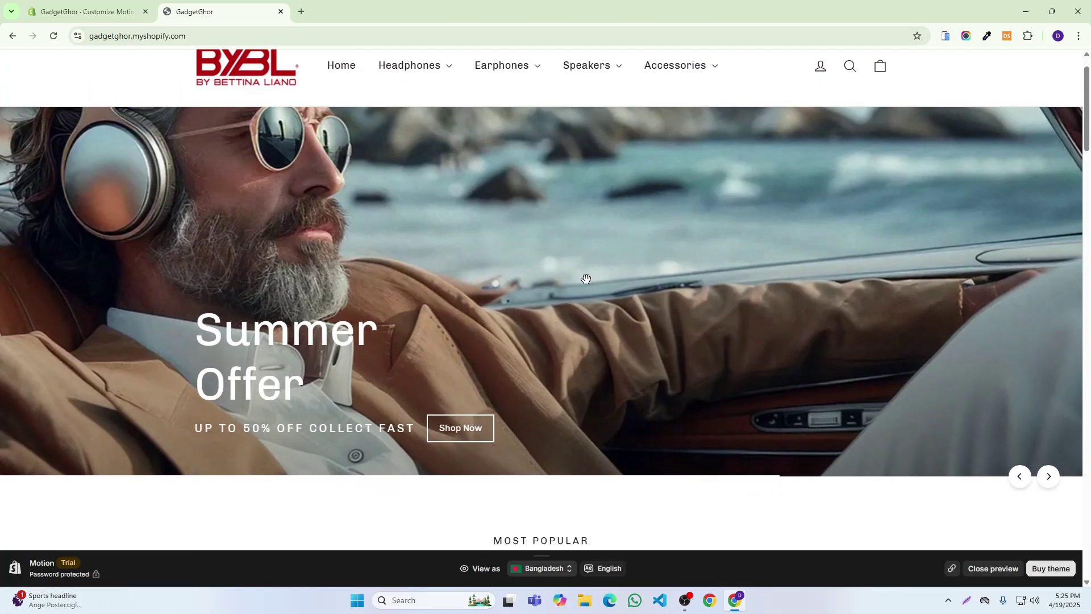
pyautogui.scroll(1, 585, 279)
pyautogui.scroll(-3, 585, 279)
pyautogui.scroll(3, 585, 279)
pyautogui.scroll(-2, 586, 278)
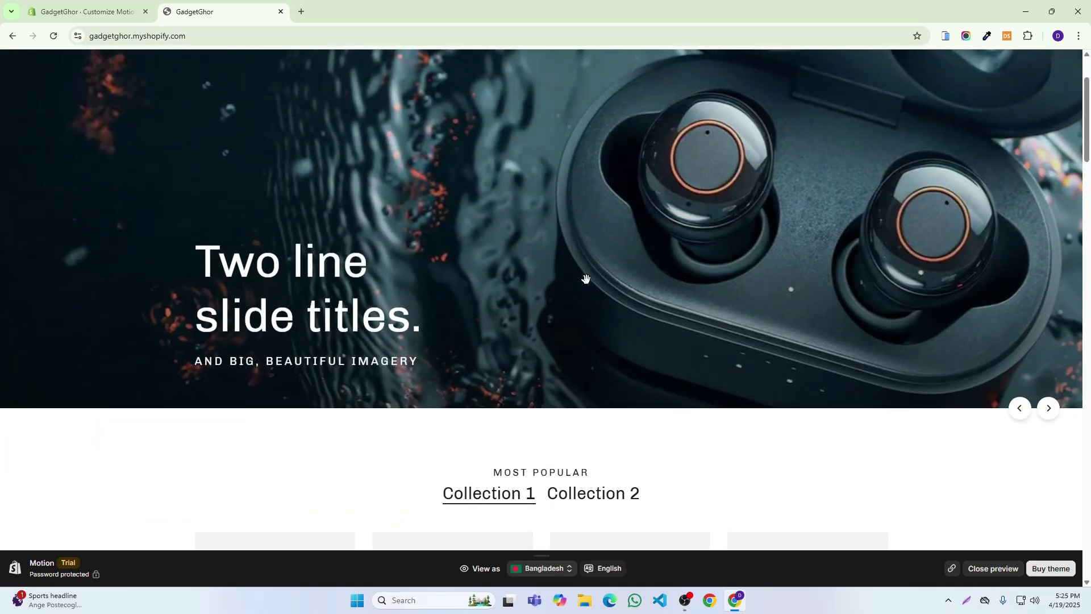
pyautogui.scroll(2, 587, 278)
pyautogui.scroll(-3, 586, 278)
pyautogui.scroll(2, 587, 277)
pyautogui.scroll(2, 587, 276)
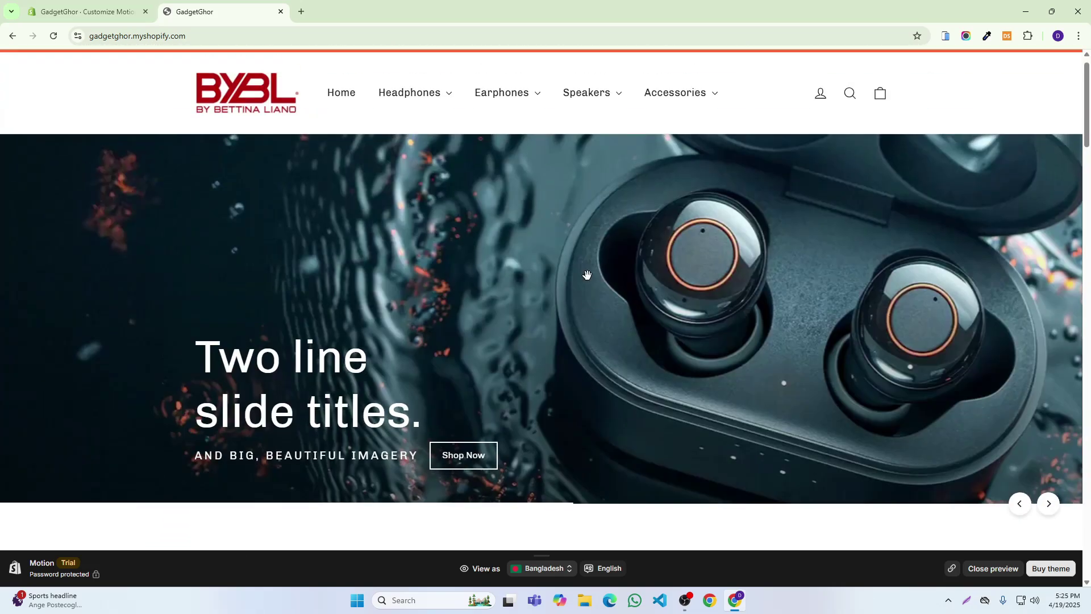
# Step: Back in the theme editor, try the hero with parallax disabled, save, and compare its scrolling in the reloaded storefront preview
pyautogui.hotkey('ctrl', 'Tab')
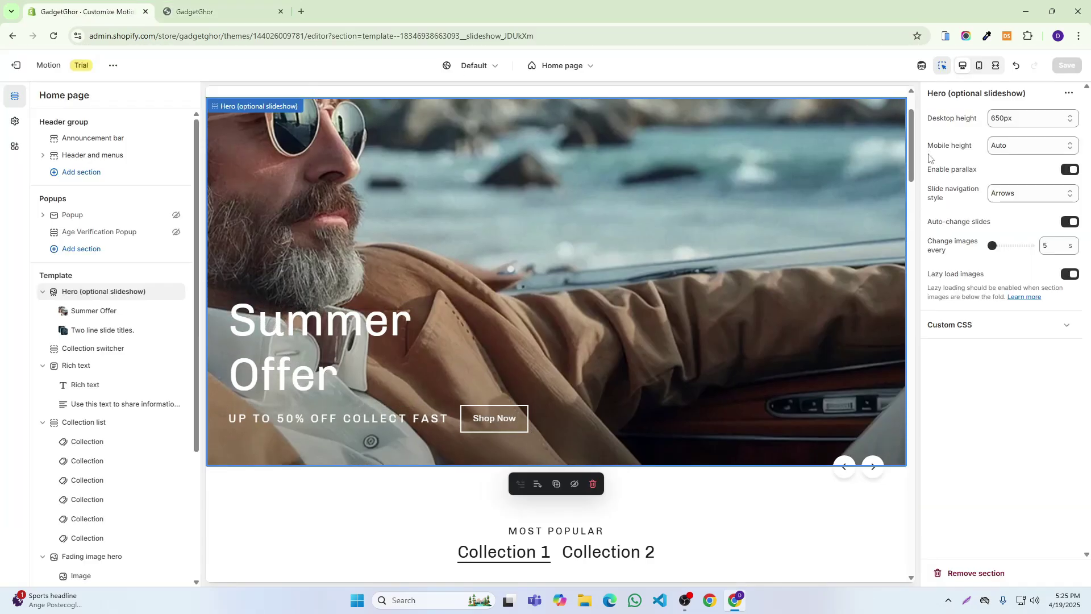
pyautogui.click(1071, 170)
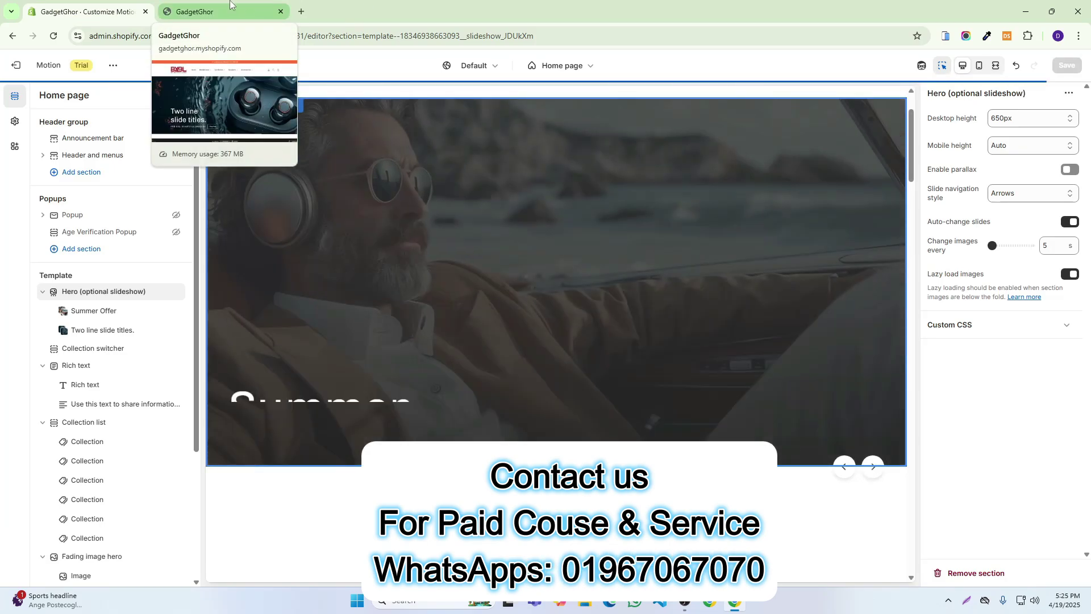
pyautogui.click(272, 5)
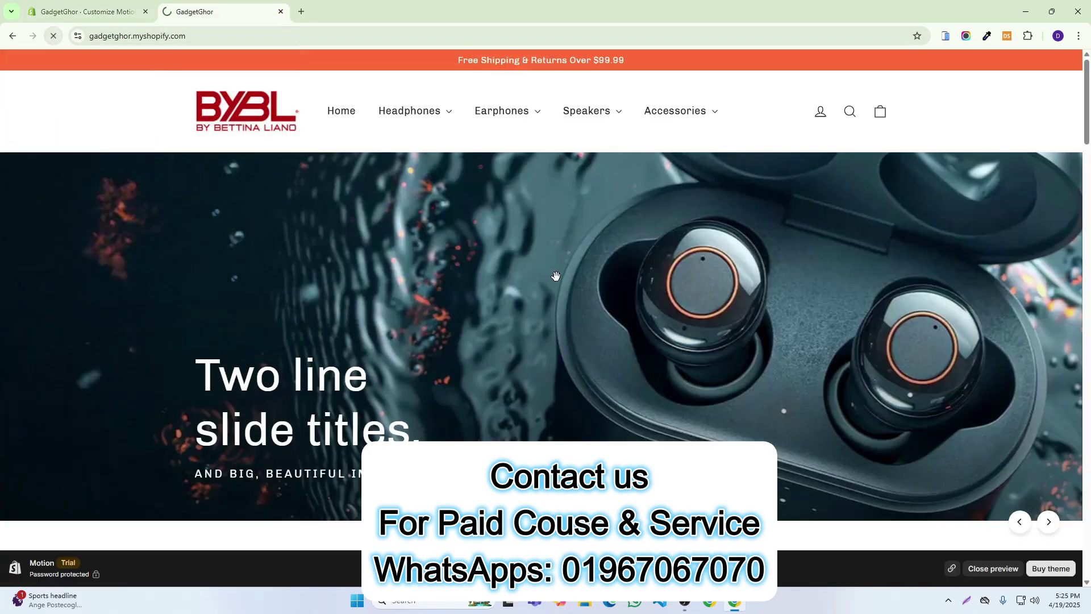
pyautogui.scroll(-4, 569, 271)
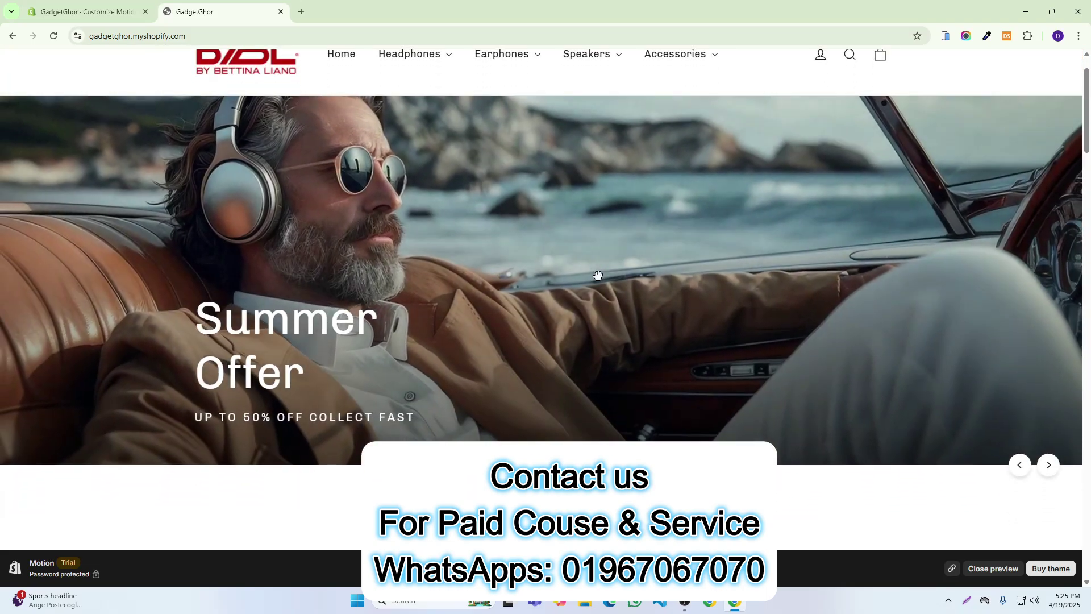
pyautogui.scroll(3, 598, 276)
pyautogui.scroll(-4, 598, 276)
pyautogui.scroll(5, 599, 271)
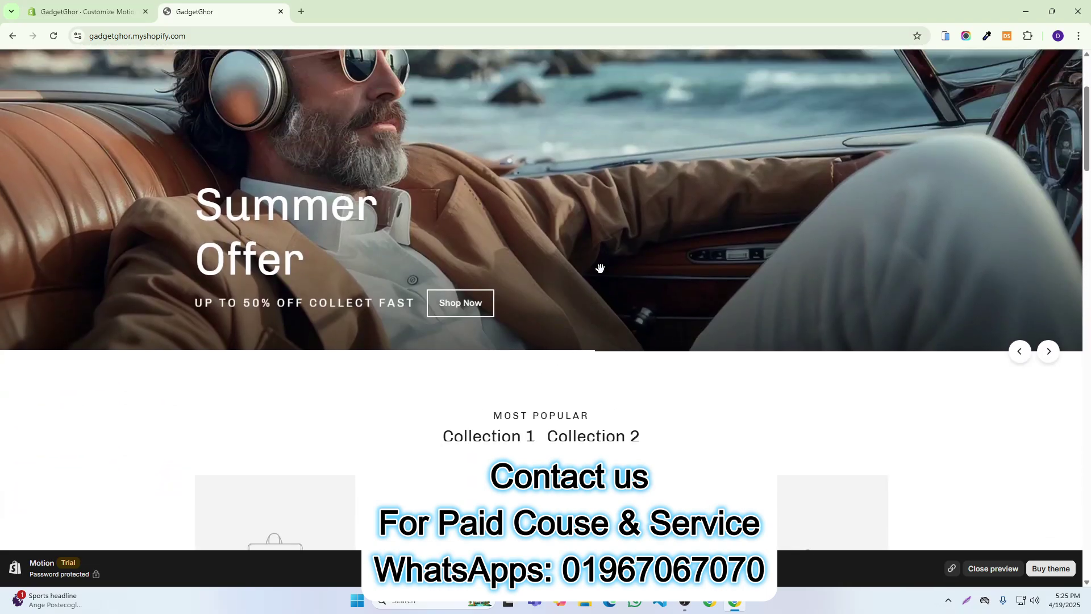
pyautogui.scroll(-4, 599, 271)
pyautogui.scroll(4, 599, 271)
pyautogui.scroll(-1, 594, 271)
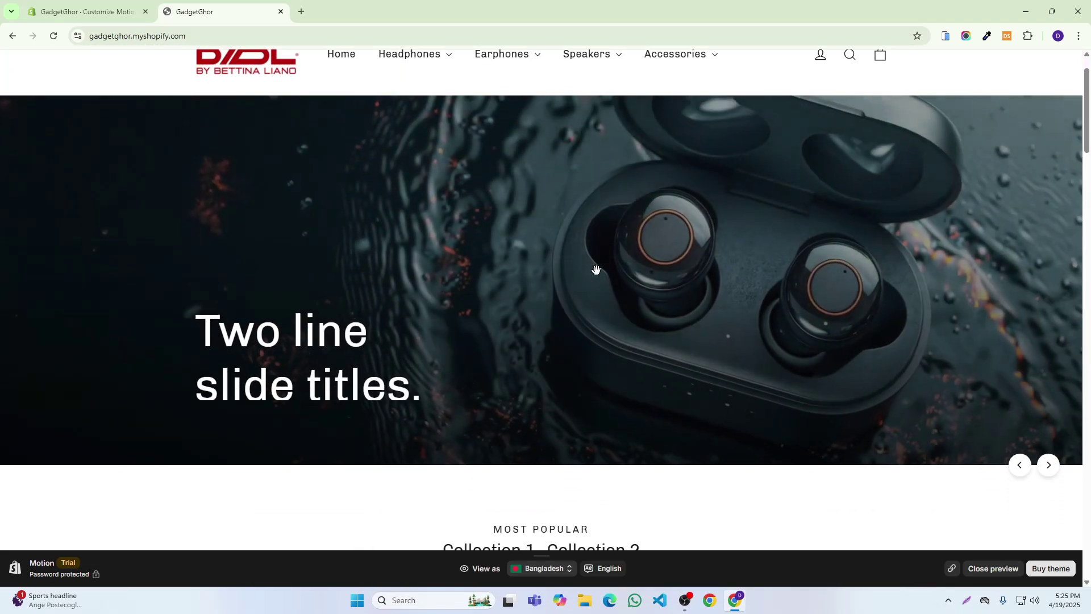
# Step: Back in the theme editor, re-enable the hero's parallax and look at the slide navigation arrows in the storefront preview
pyautogui.click(123, 5)
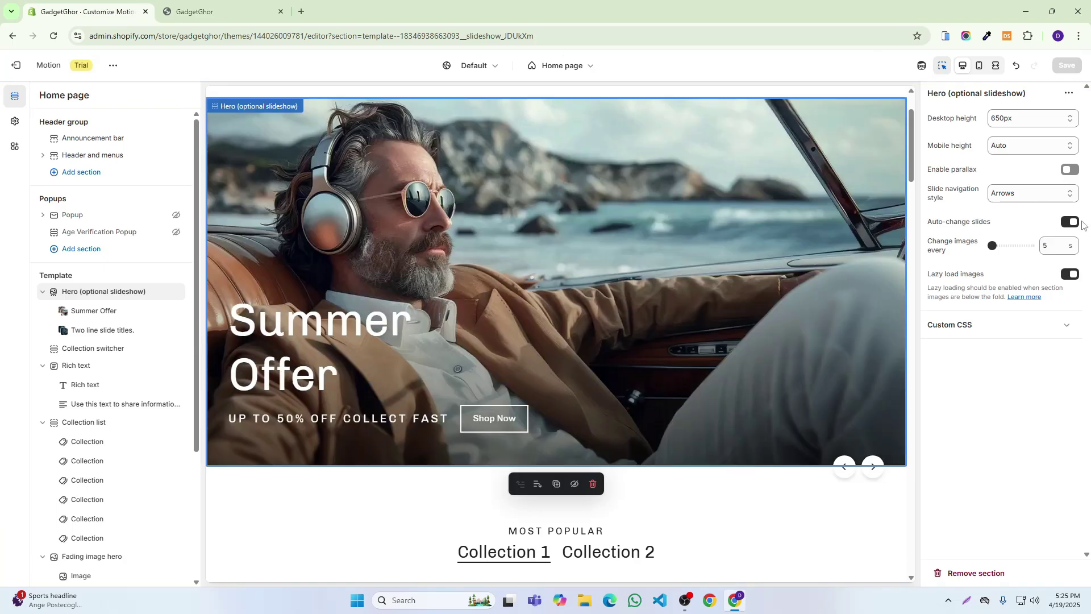
pyautogui.click(1069, 171)
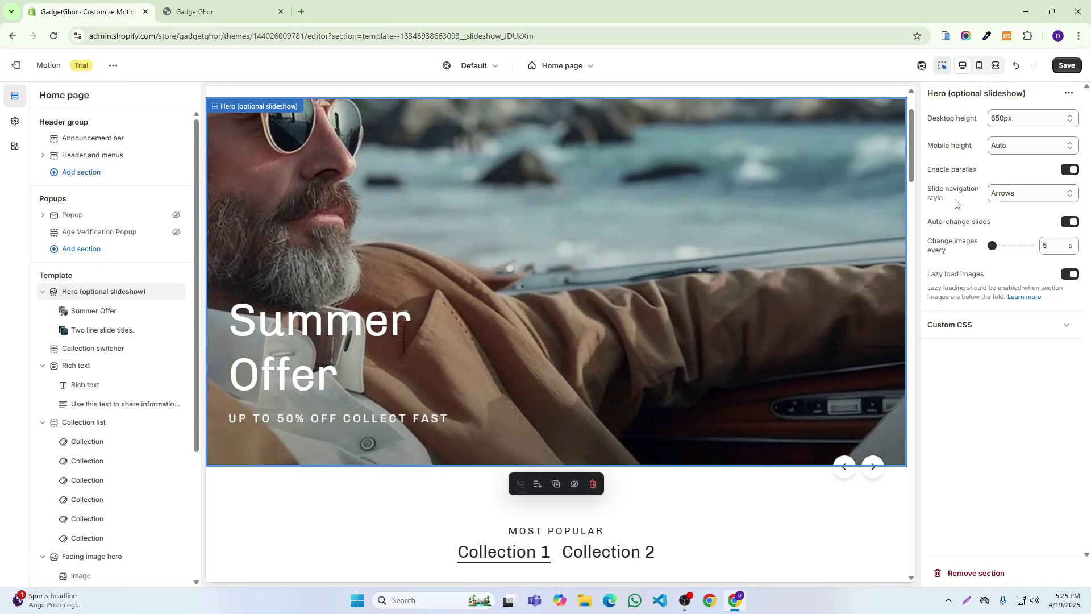
pyautogui.click(265, 5)
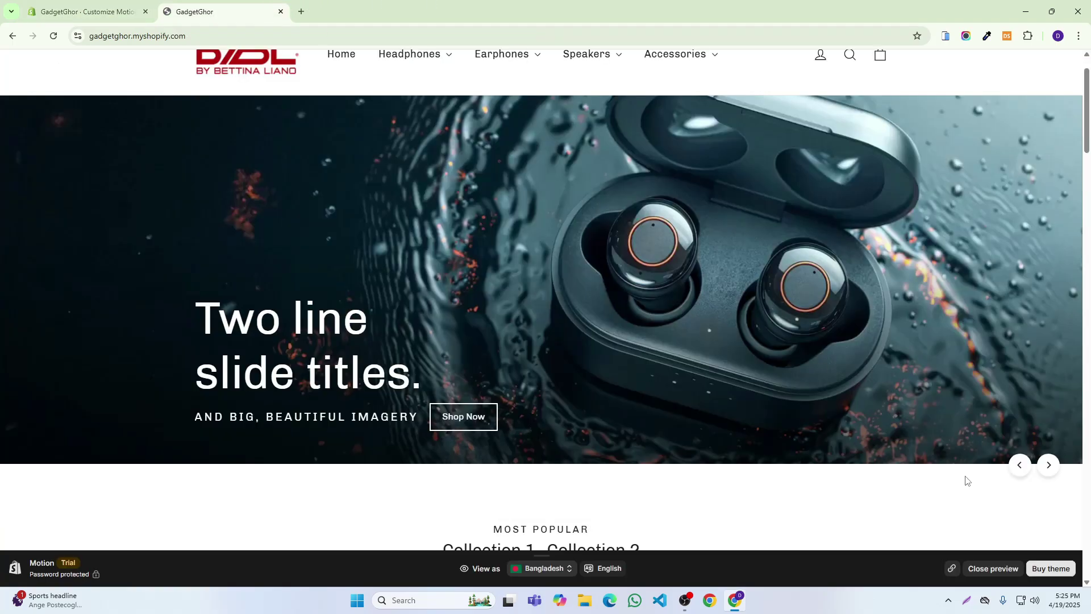
# Step: Back in the theme editor, try the Dots slide navigation style, save, and test the dots in the storefront preview
pyautogui.click(85, 12)
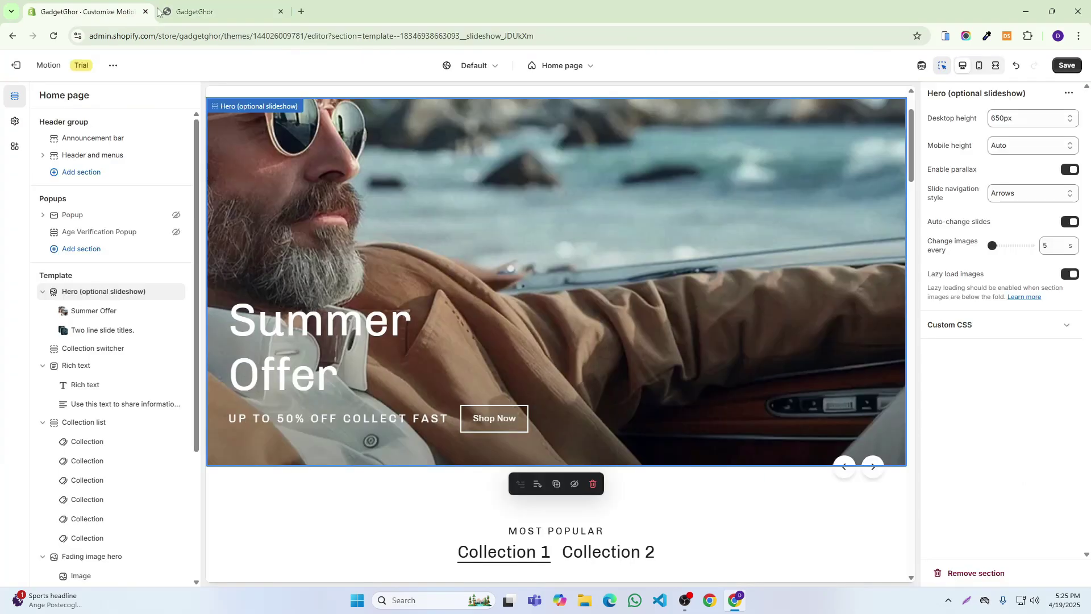
pyautogui.click(1044, 194)
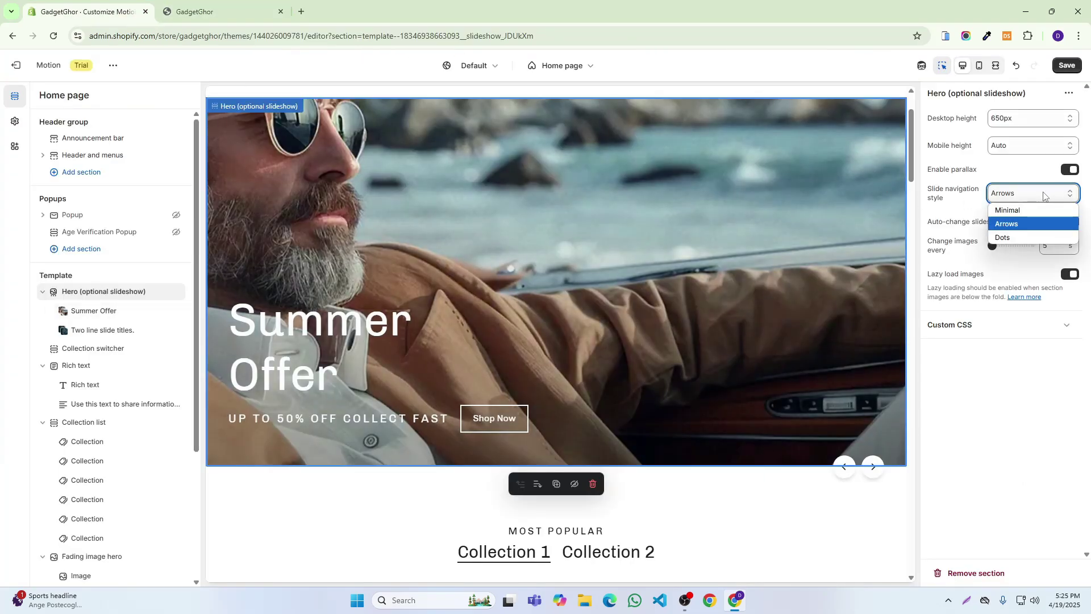
pyautogui.click(1035, 236)
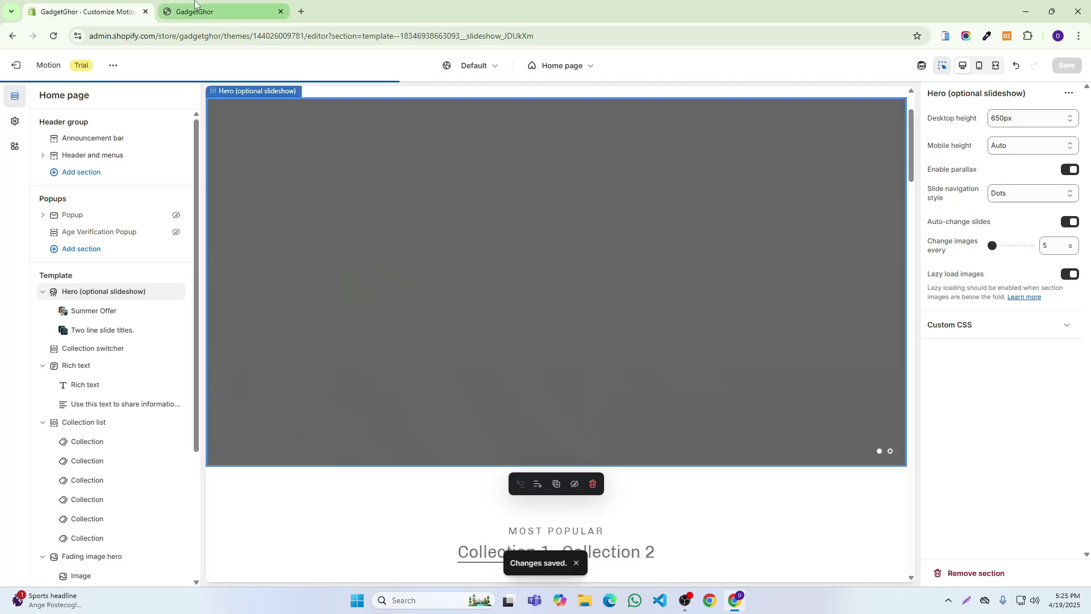
pyautogui.click(195, 3)
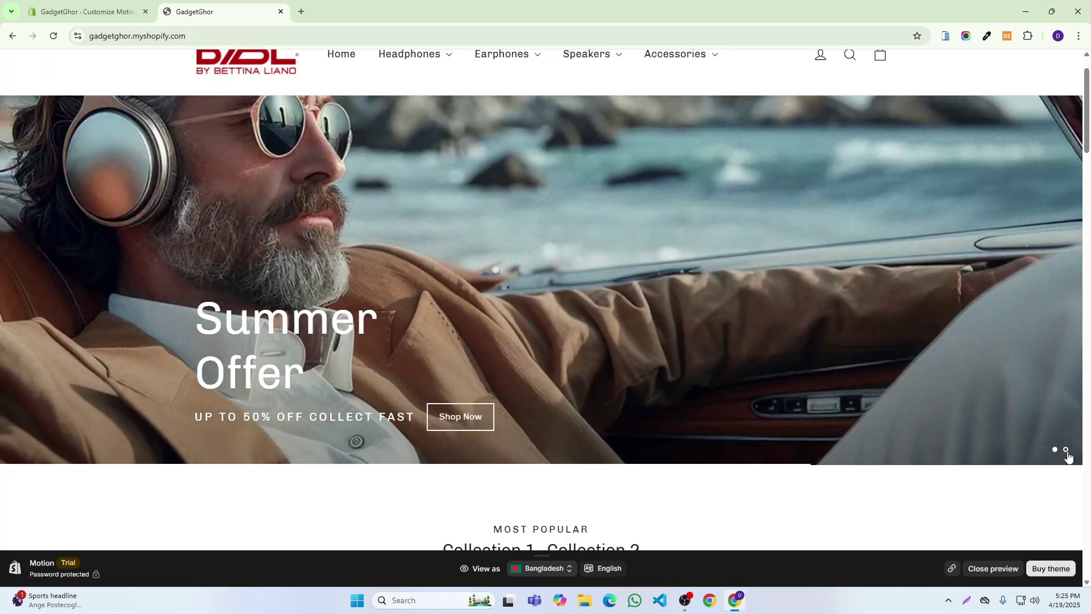
pyautogui.click(1065, 451)
# Step: Back in the theme editor, try the Minimal slide navigation, restore Arrows, save, and watch the slideshow in the storefront preview
pyautogui.click(113, 13)
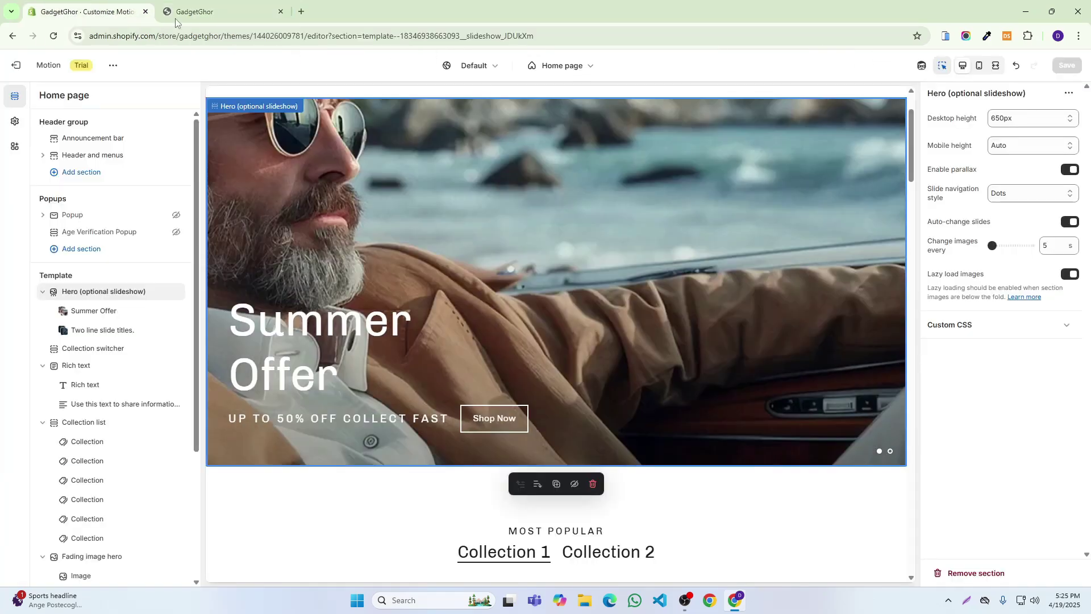
pyautogui.click(1010, 196)
pyautogui.click(1011, 210)
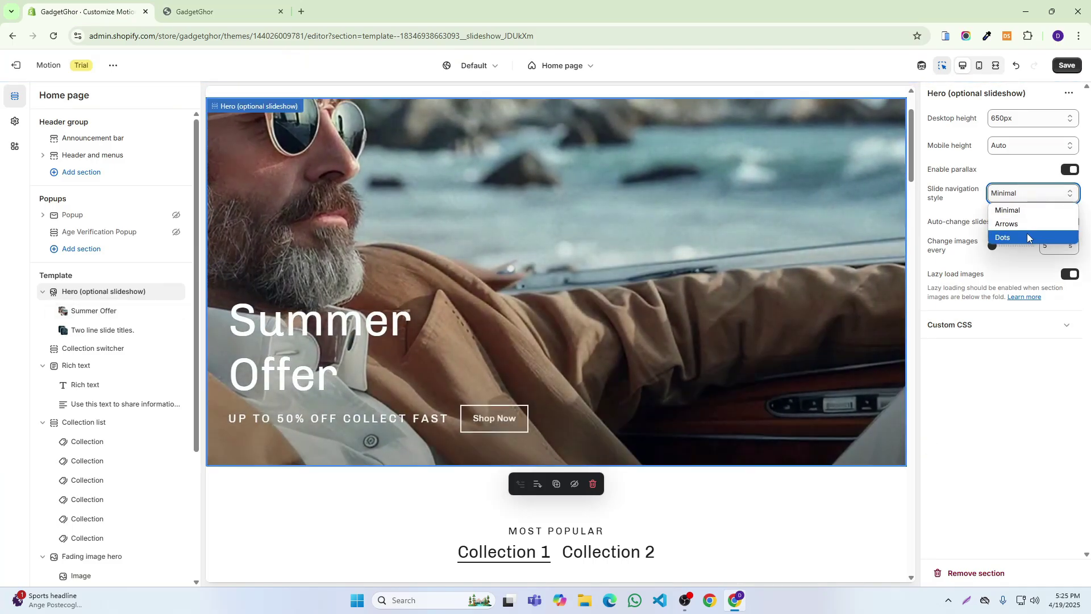
pyautogui.click(1020, 224)
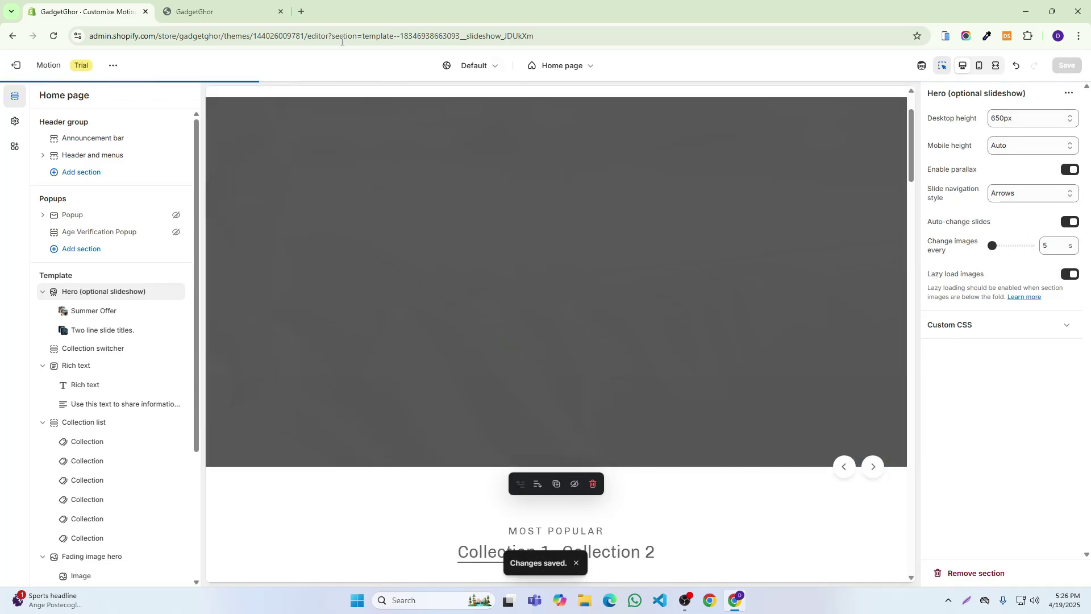
pyautogui.click(267, 14)
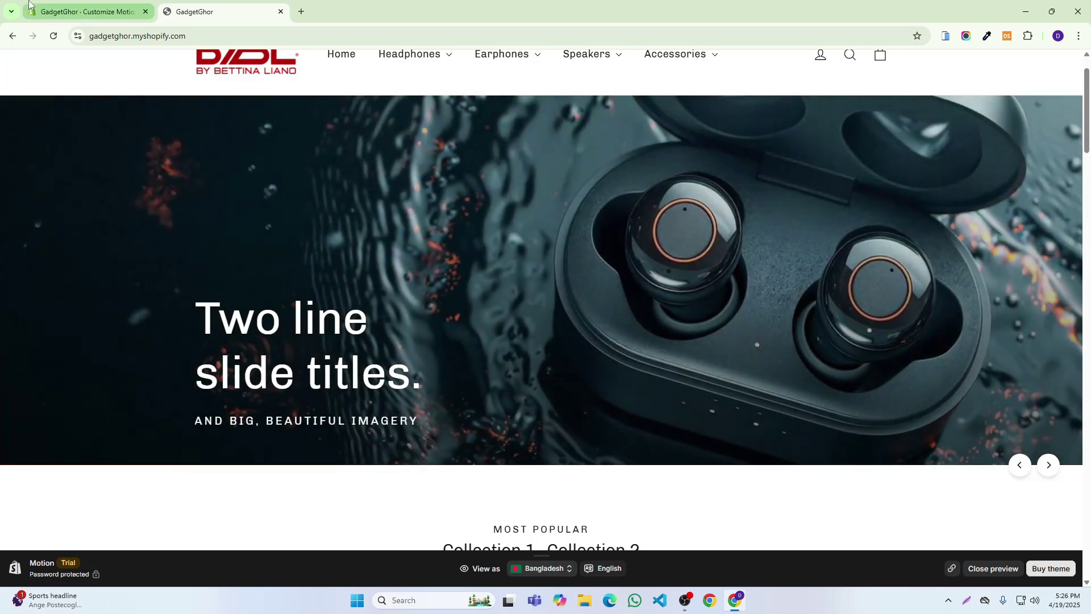
# Step: Back in the theme editor, try disabling Auto-change slides, save, and switch slides manually with the arrows in the storefront preview
pyautogui.hotkey('ctrl', 'shift', 'a')
pyautogui.press('Return')
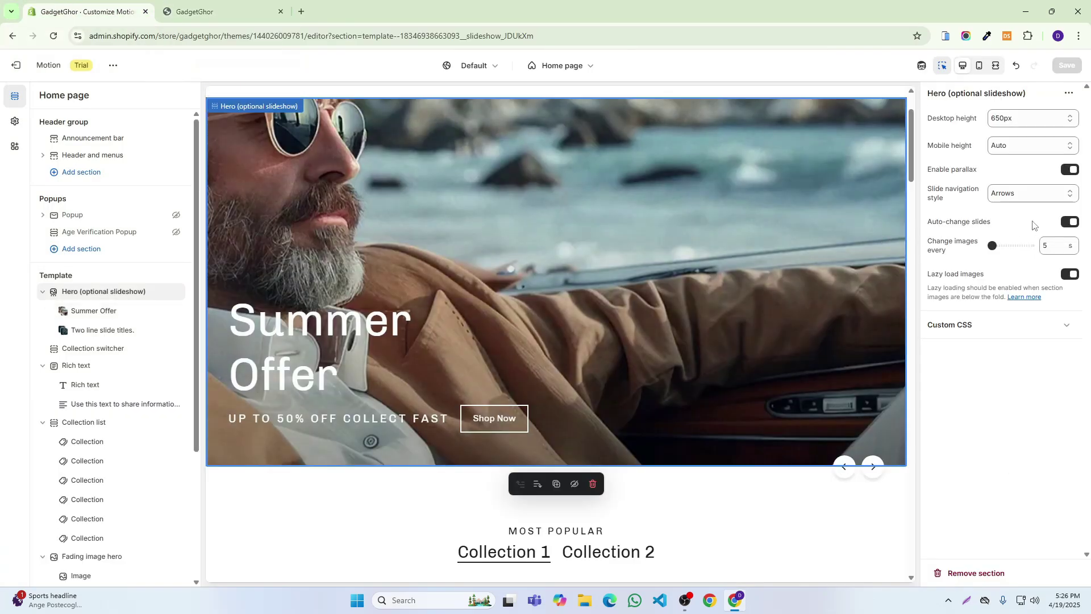
pyautogui.click(1066, 65)
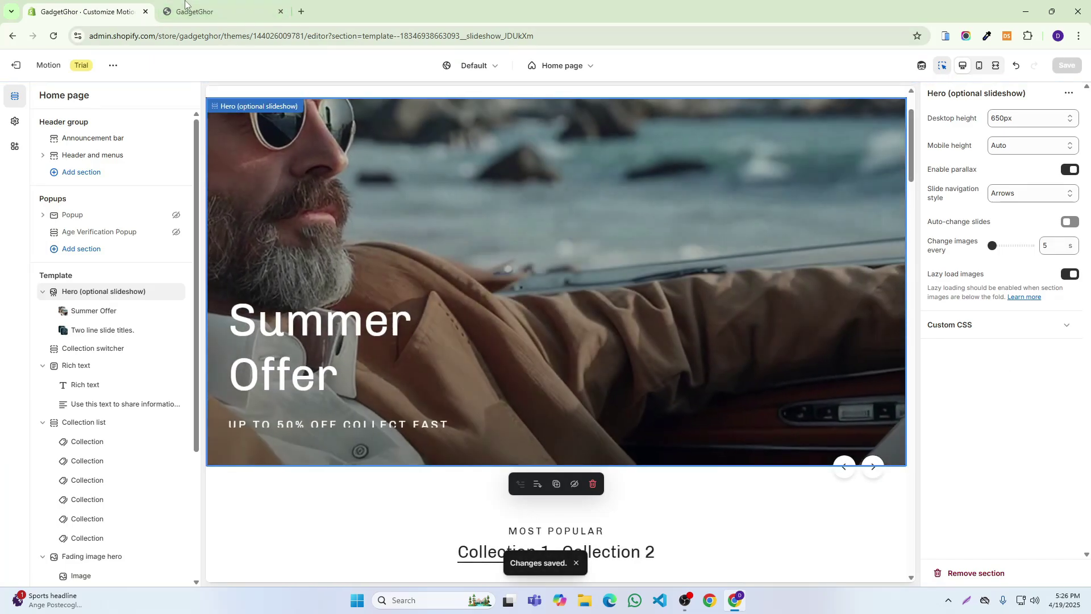
pyautogui.click(216, 7)
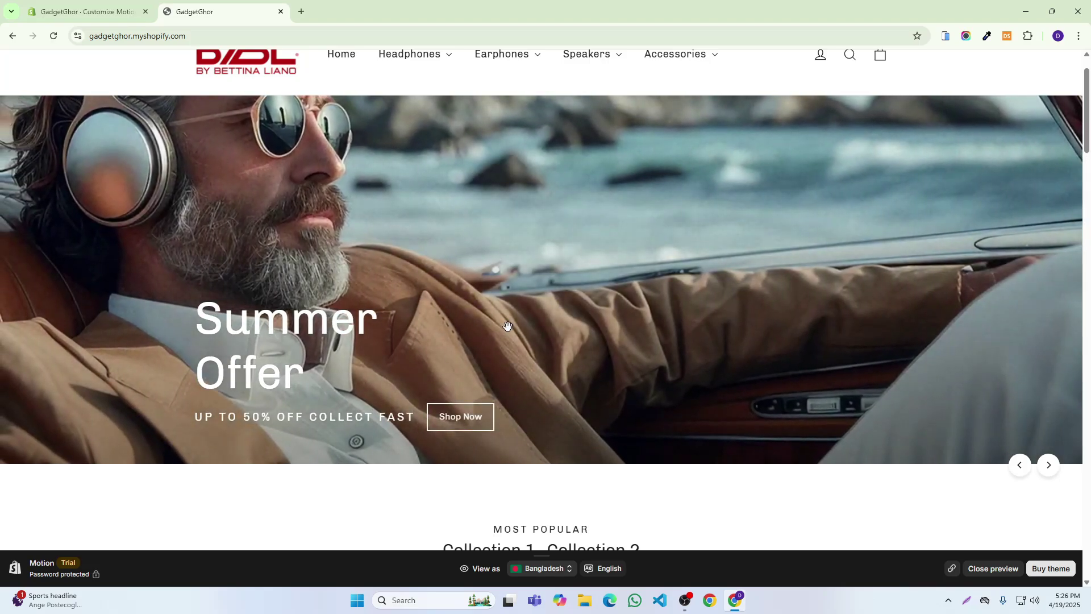
pyautogui.click(1048, 469)
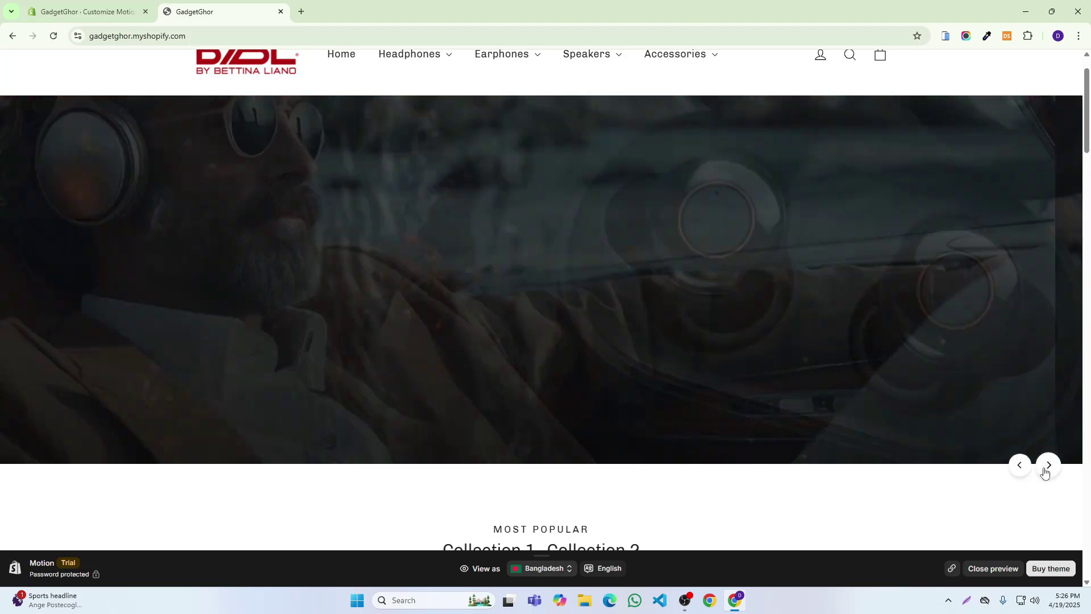
pyautogui.click(1020, 471)
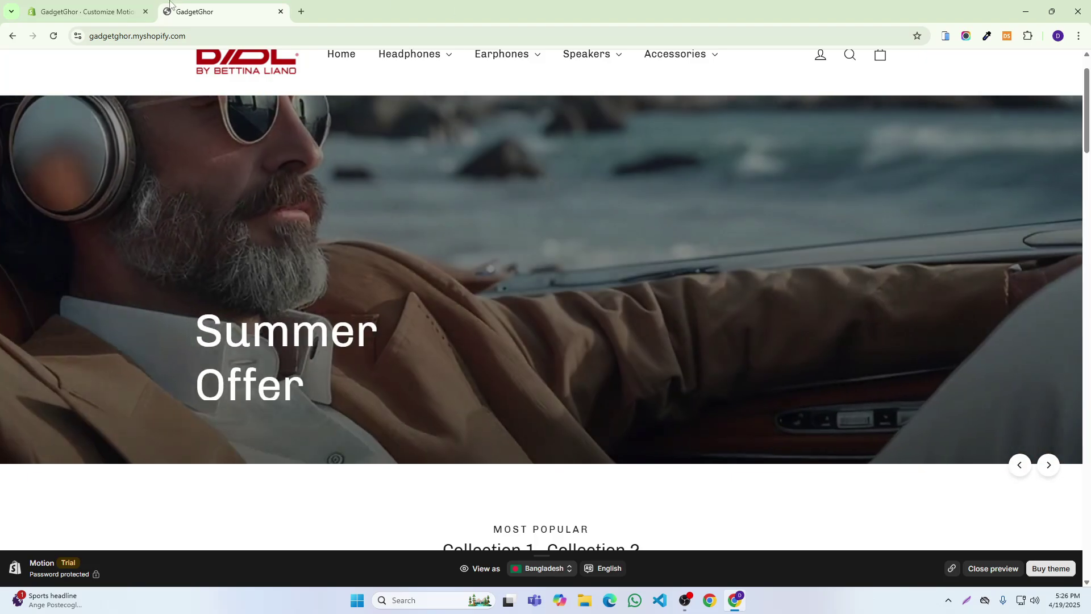
# Step: Back in the theme editor, re-enable Auto-change slides, set images to change every 10 seconds, and save the theme
pyautogui.click(94, 12)
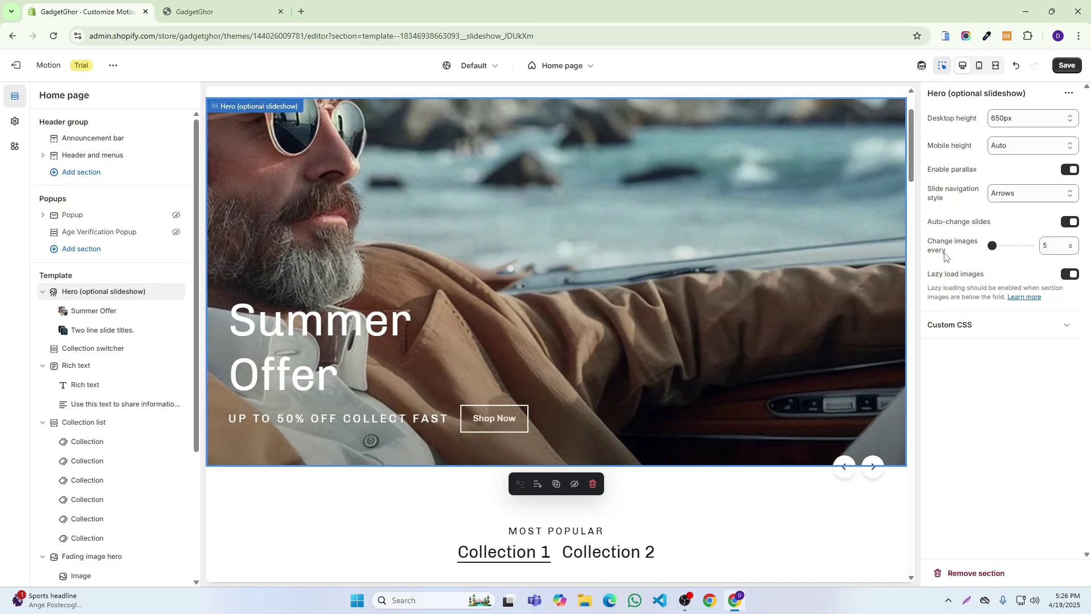
pyautogui.moveTo(993, 245); pyautogui.dragTo(1030, 245)
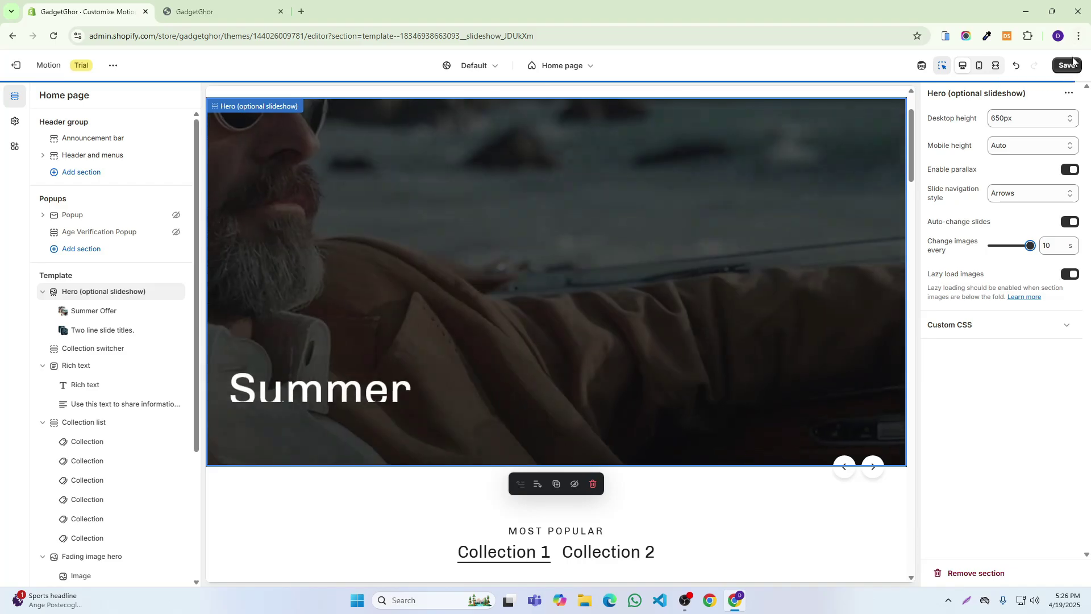
pyautogui.click(1072, 64)
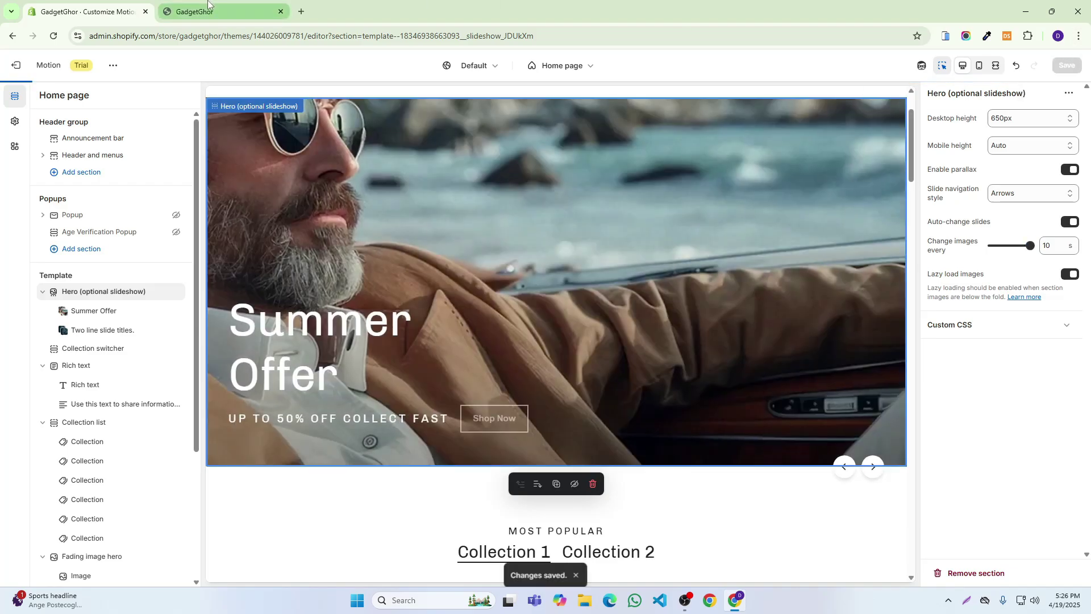
# Step: Check the slideshow timing in the storefront preview, set images to change every 5 seconds in the theme editor, save, and return to the preview
pyautogui.click(208, 6)
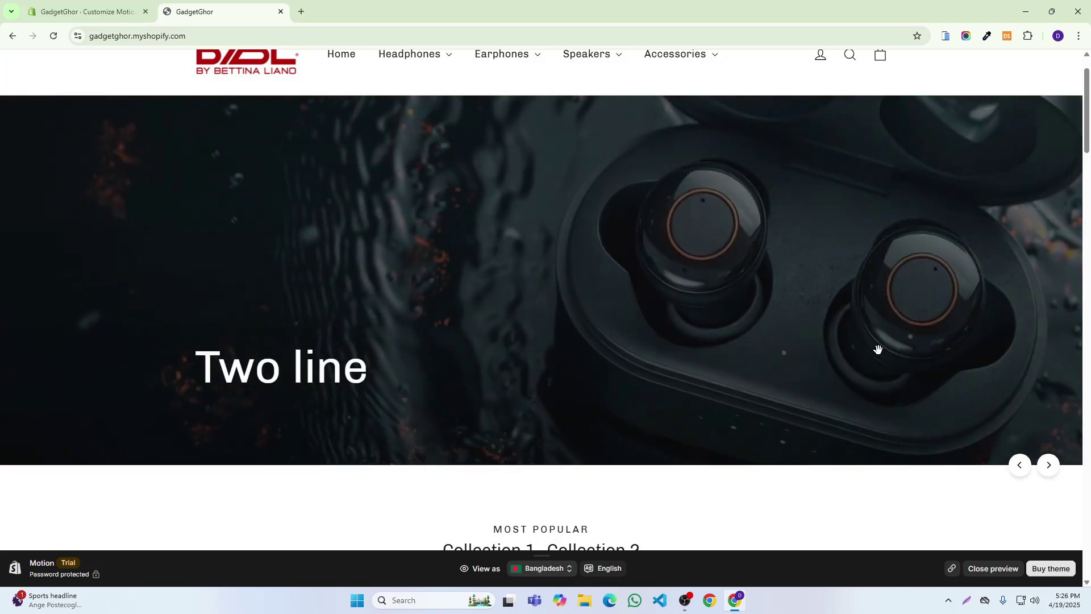
pyautogui.click(85, 11)
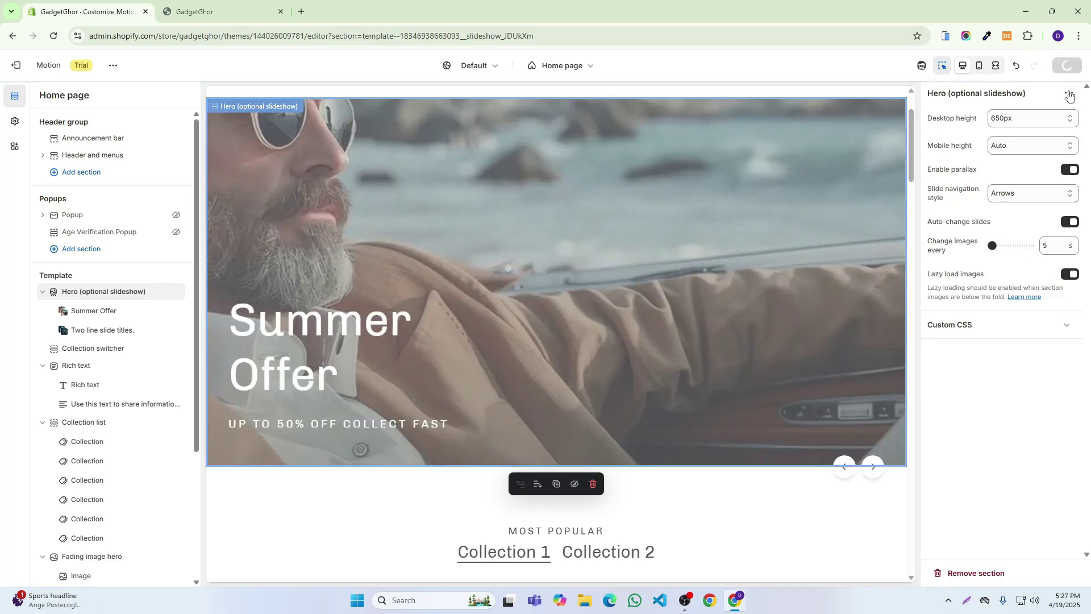
pyautogui.click(1067, 65)
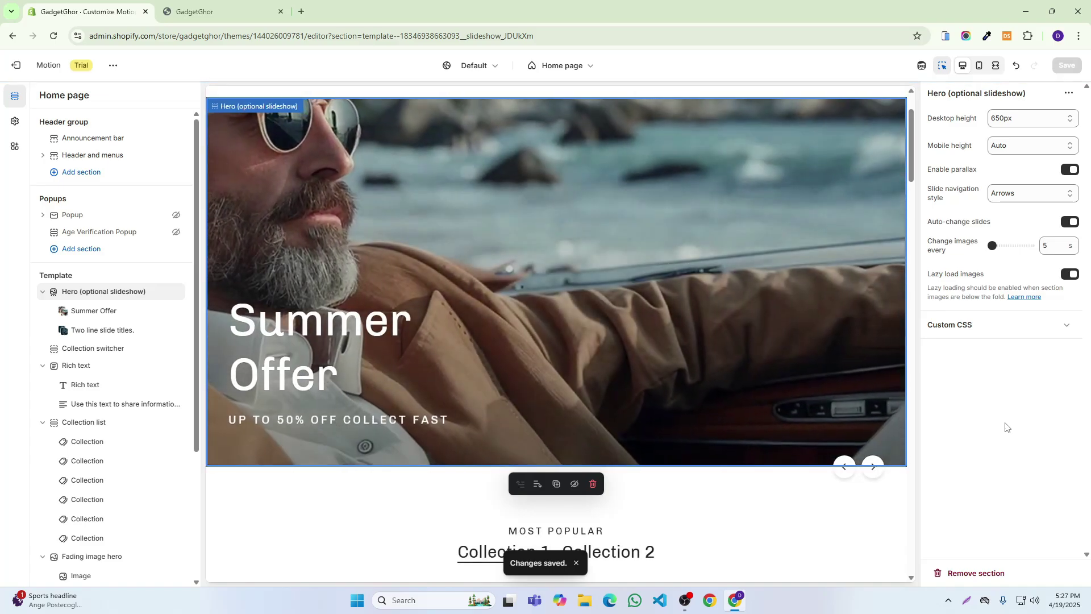
pyautogui.hotkey('ctrl', 'Tab')
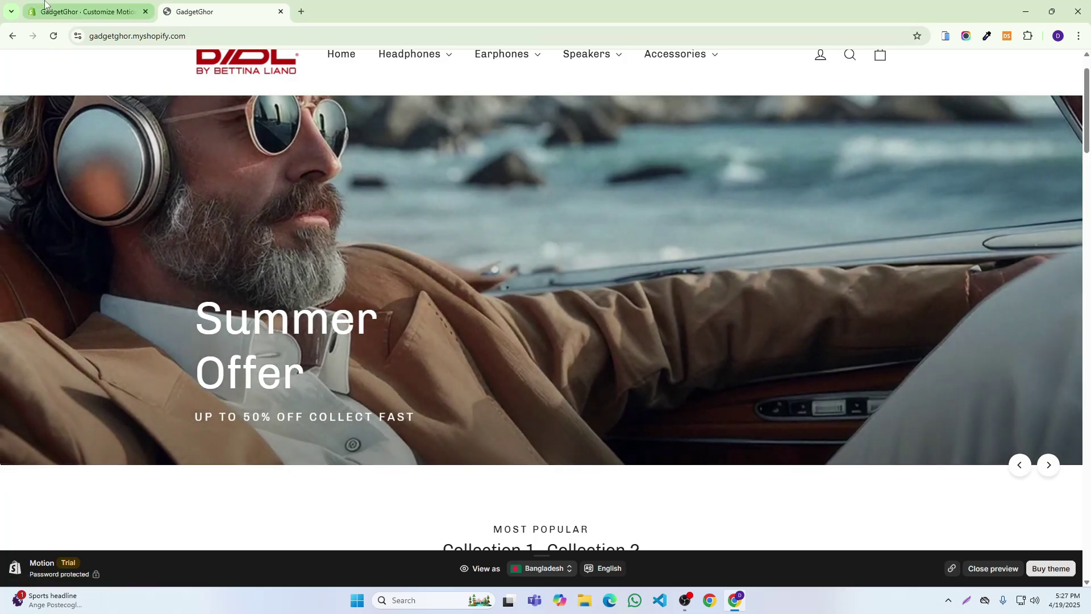
# Step: Back in the theme editor, try disabling Lazy load images, save, reload the storefront preview to check it, and re-enable and save the setting
pyautogui.click(44, 4)
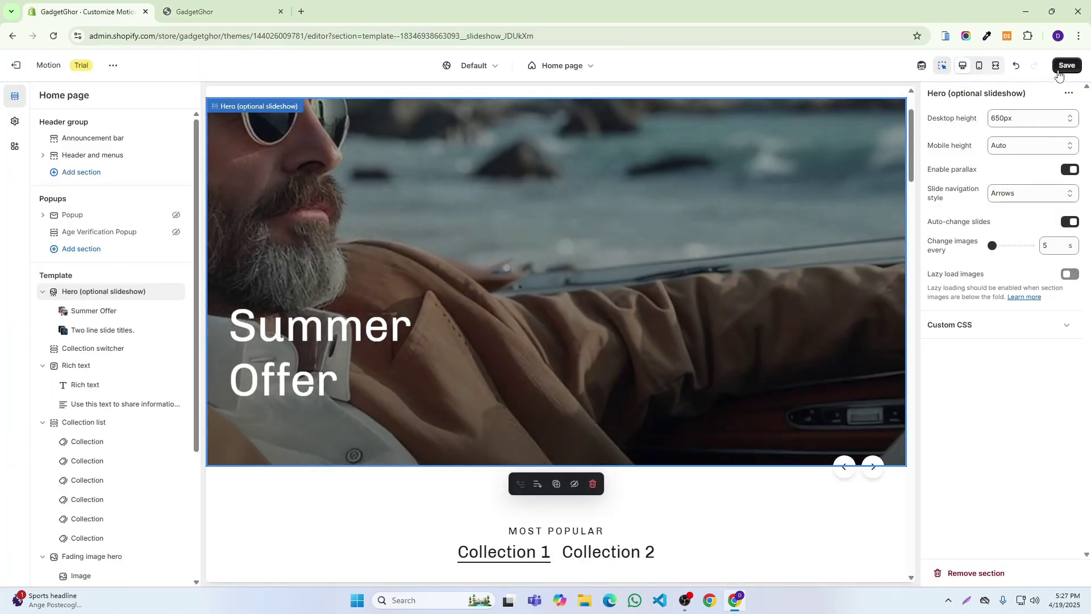
pyautogui.click(1066, 66)
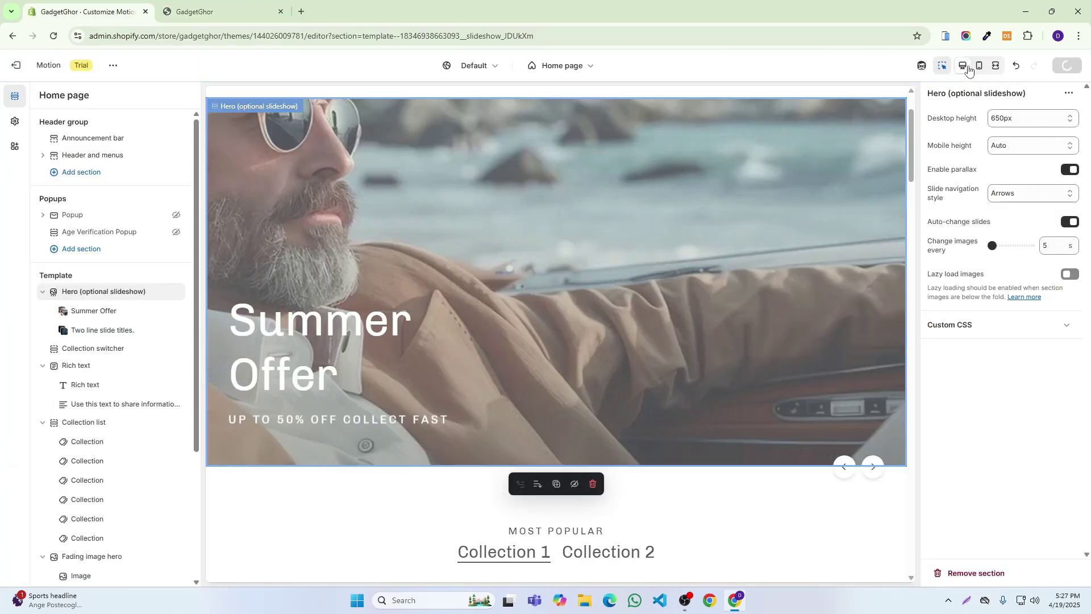
pyautogui.click(200, 5)
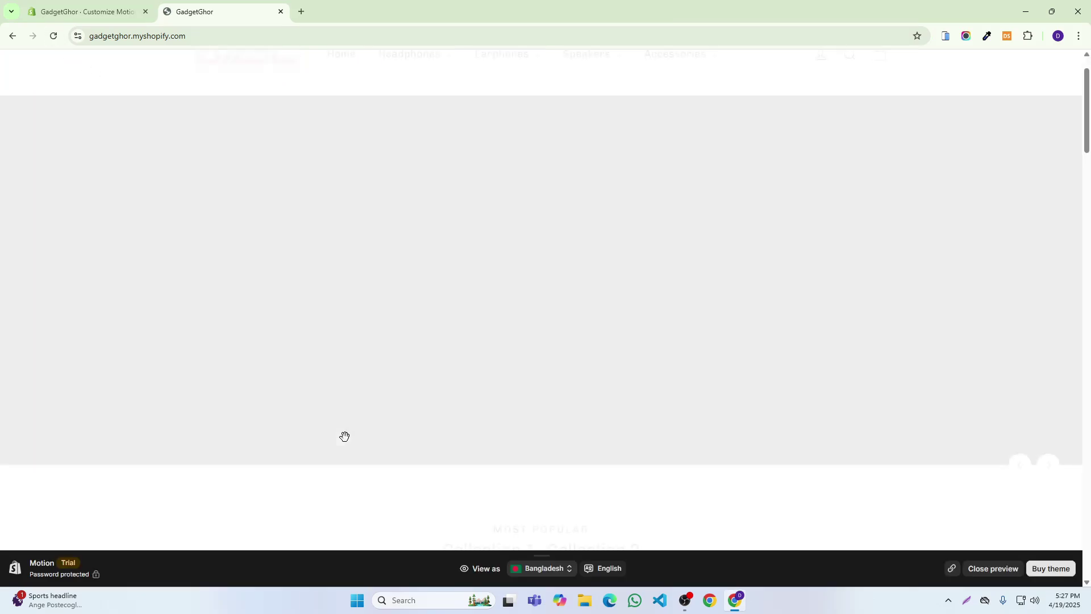
pyautogui.scroll(-4, 414, 325)
pyautogui.scroll(5, 416, 327)
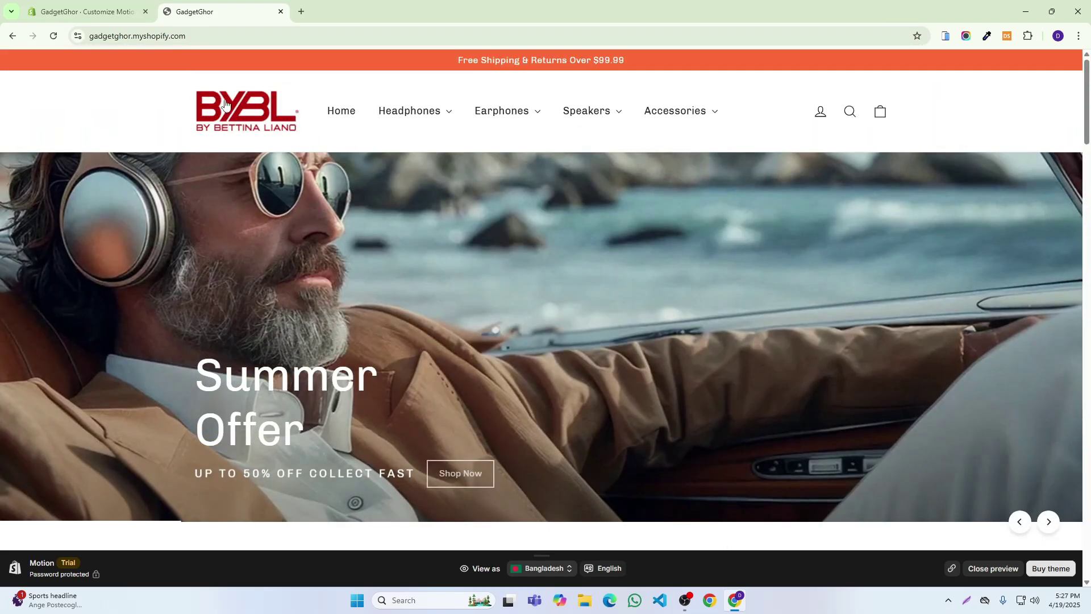
pyautogui.click(54, 36)
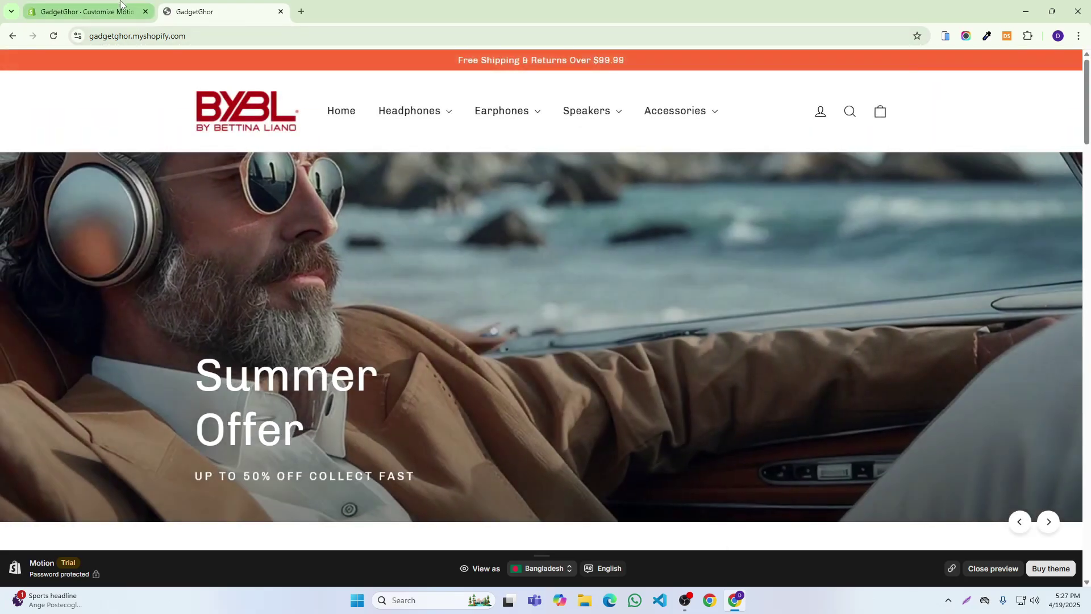
pyautogui.click(120, 7)
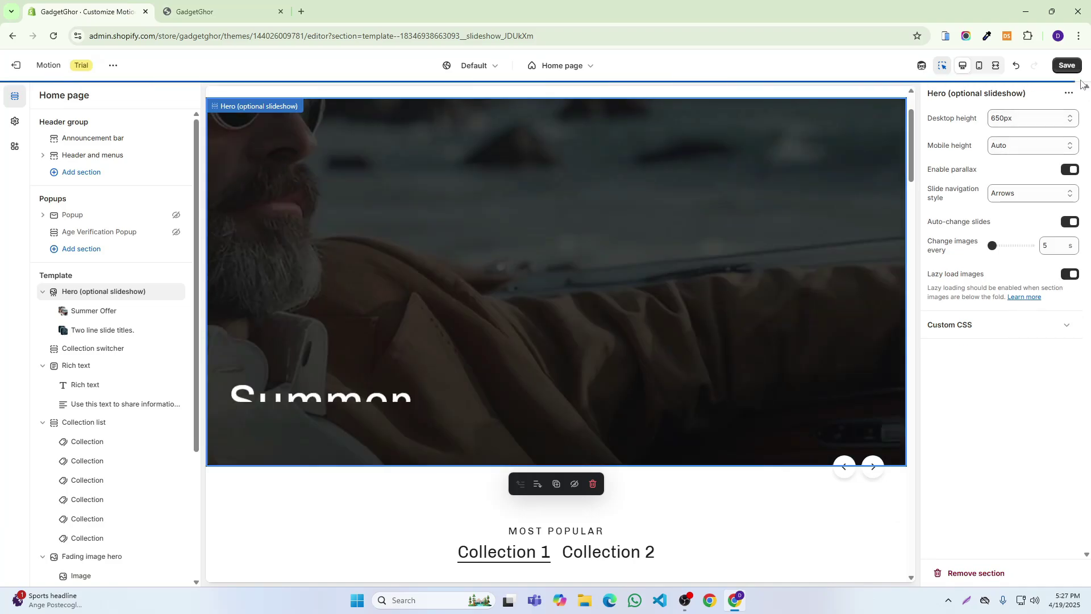
pyautogui.click(1066, 65)
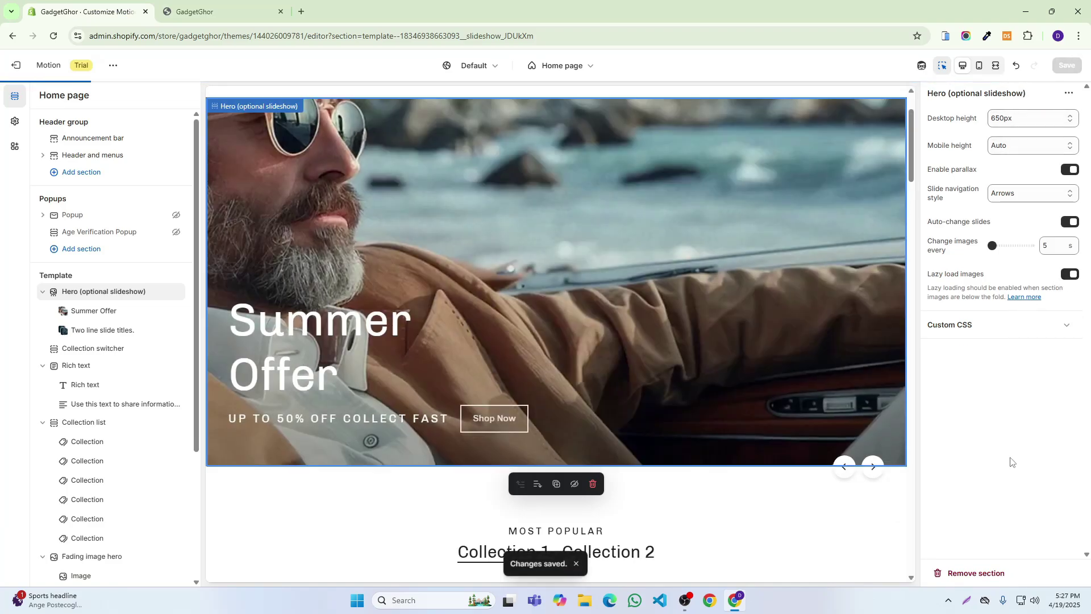